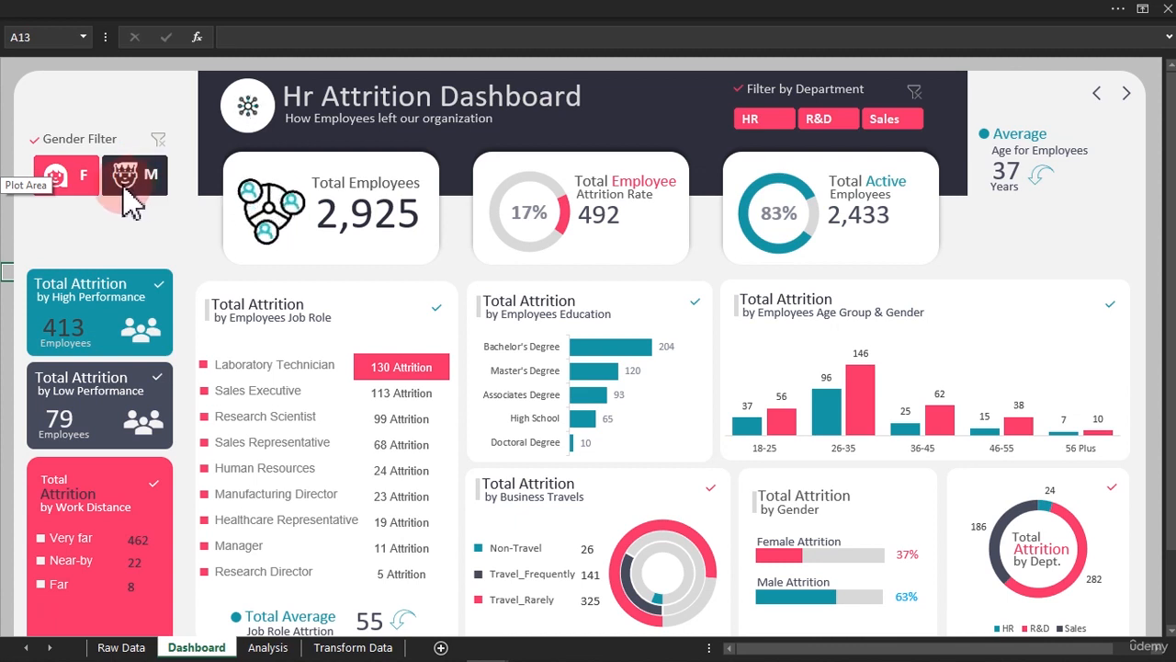
Try out the F and M options of the gender filter on the HR attrition dashboard
click(70, 179)
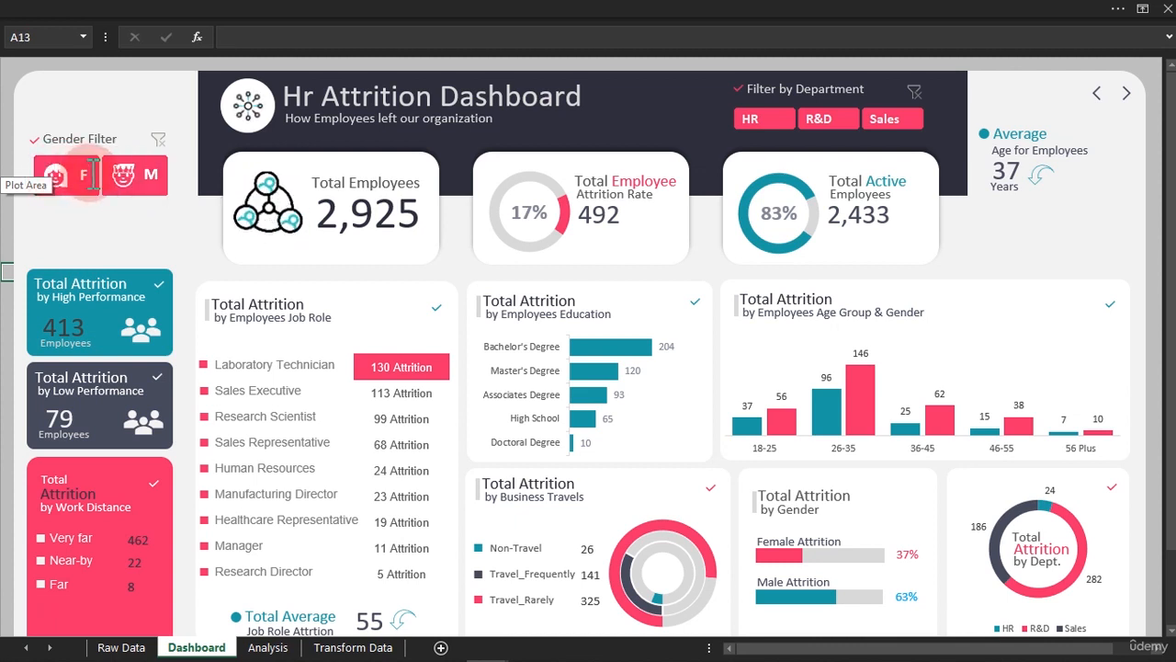
click(157, 173)
click(60, 180)
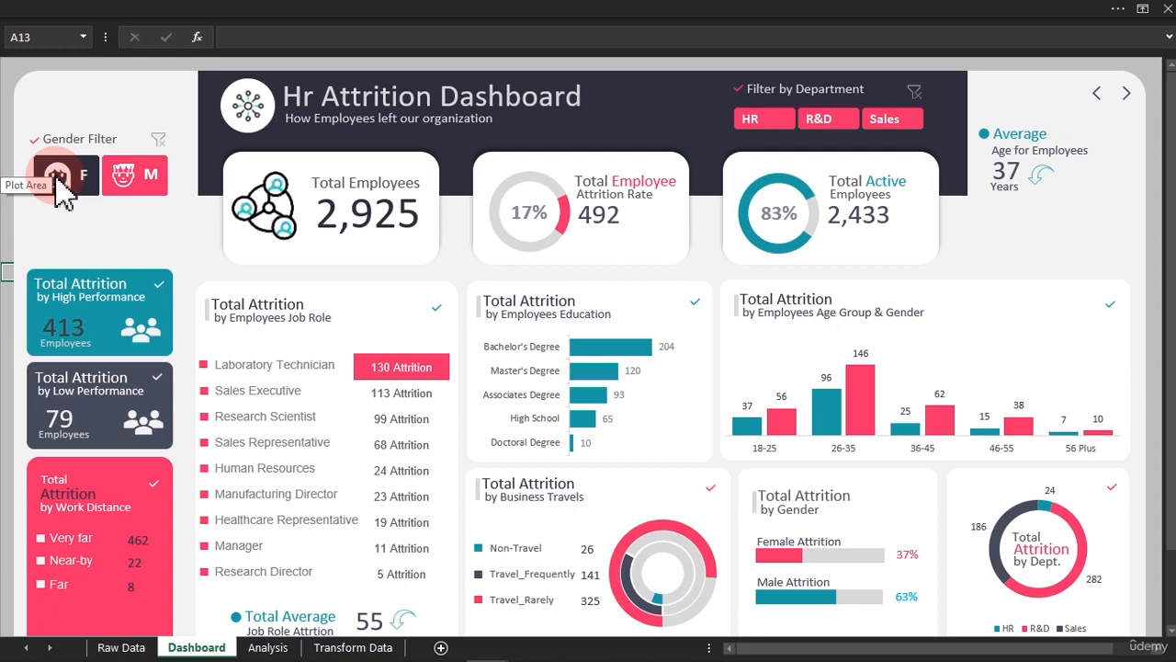
Look over the Analysis sheet and examine the Gender Image column's formula in Transform Data before returning to the Dashboard sheet
click(268, 648)
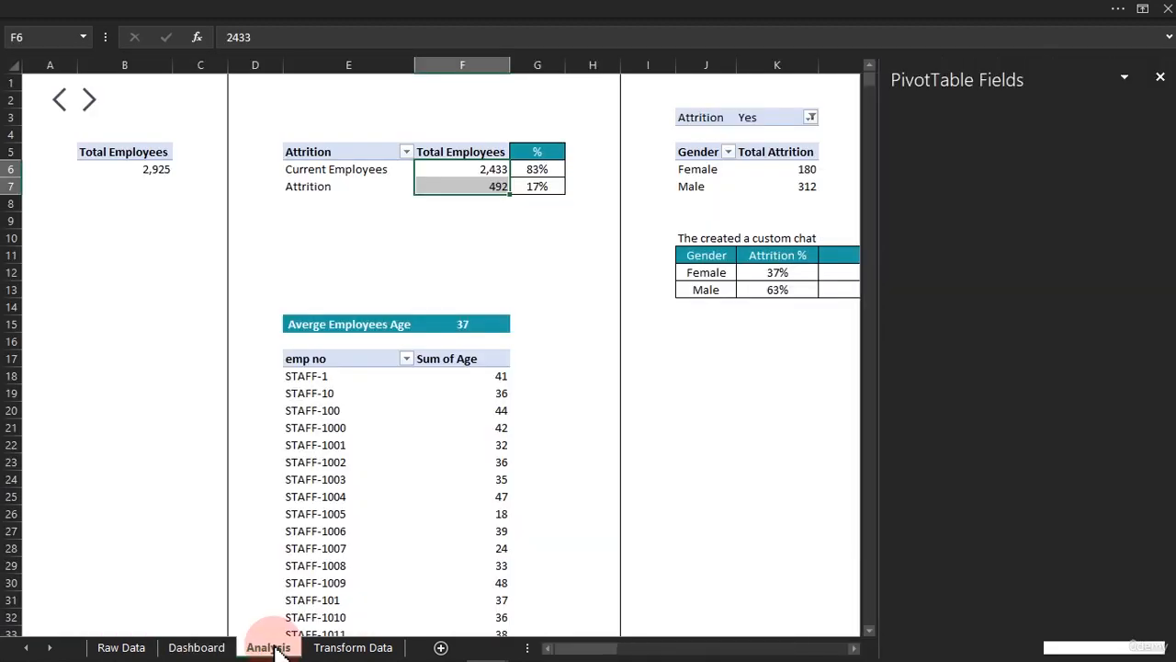
click(348, 647)
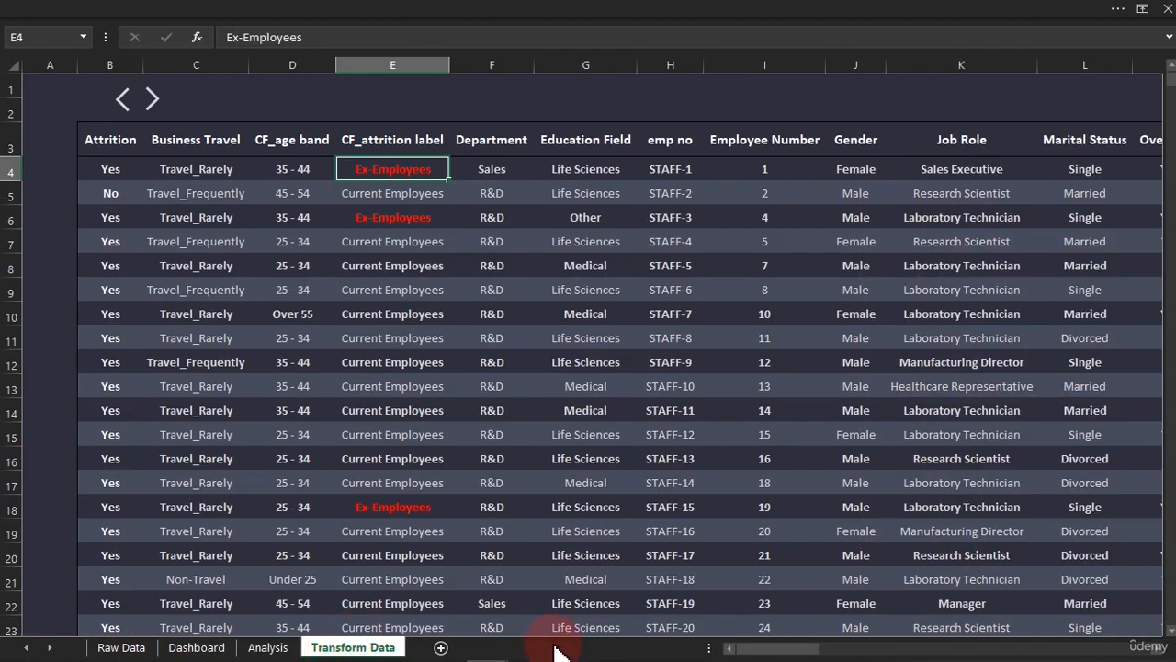
drag(774, 645, 1165, 643)
drag(788, 171, 793, 579)
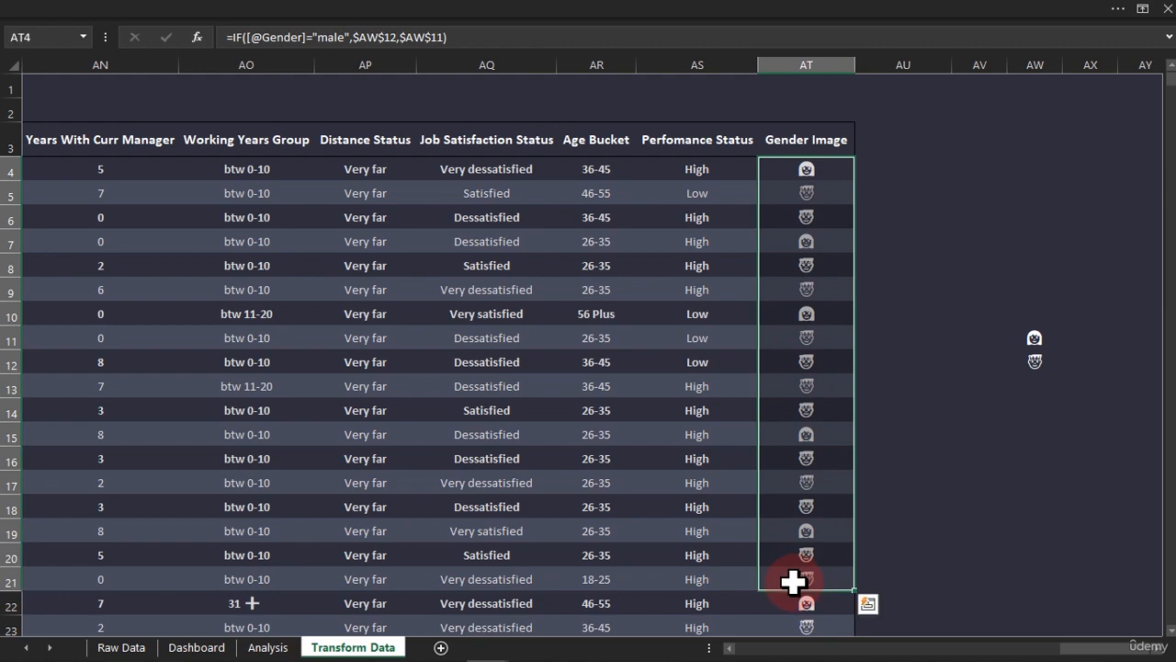
click(784, 296)
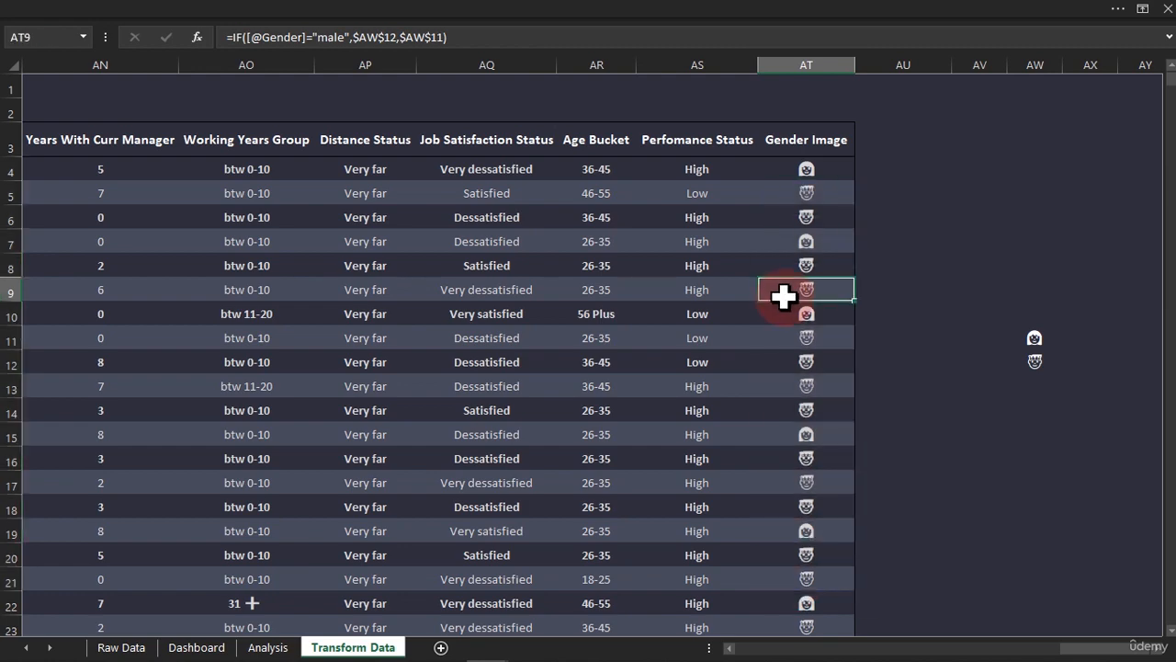
drag(1117, 648, 765, 658)
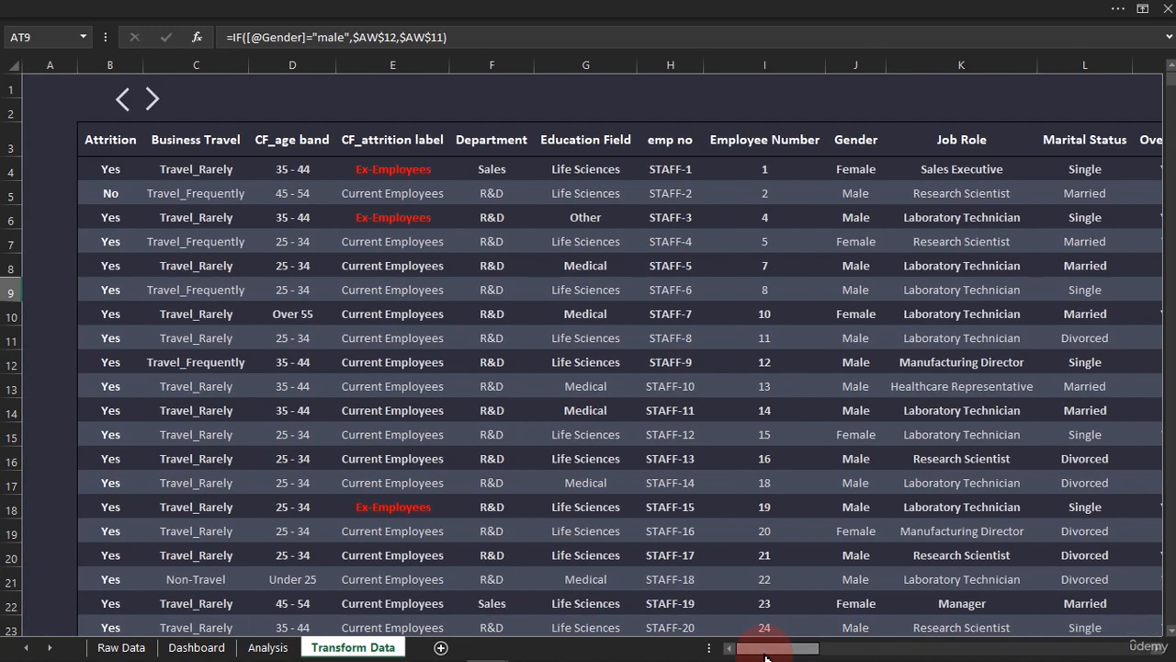
click(202, 648)
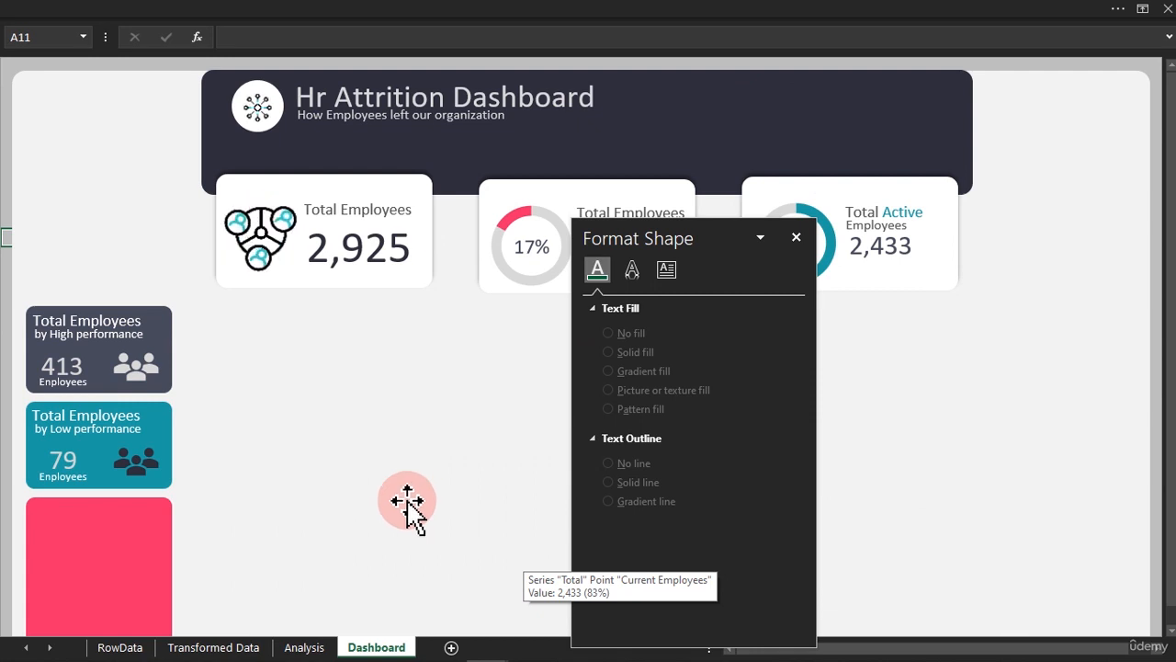
Open the Transformed Data sheet at the empty columns beyond Working Year Group and close the Format Shape pane
click(250, 647)
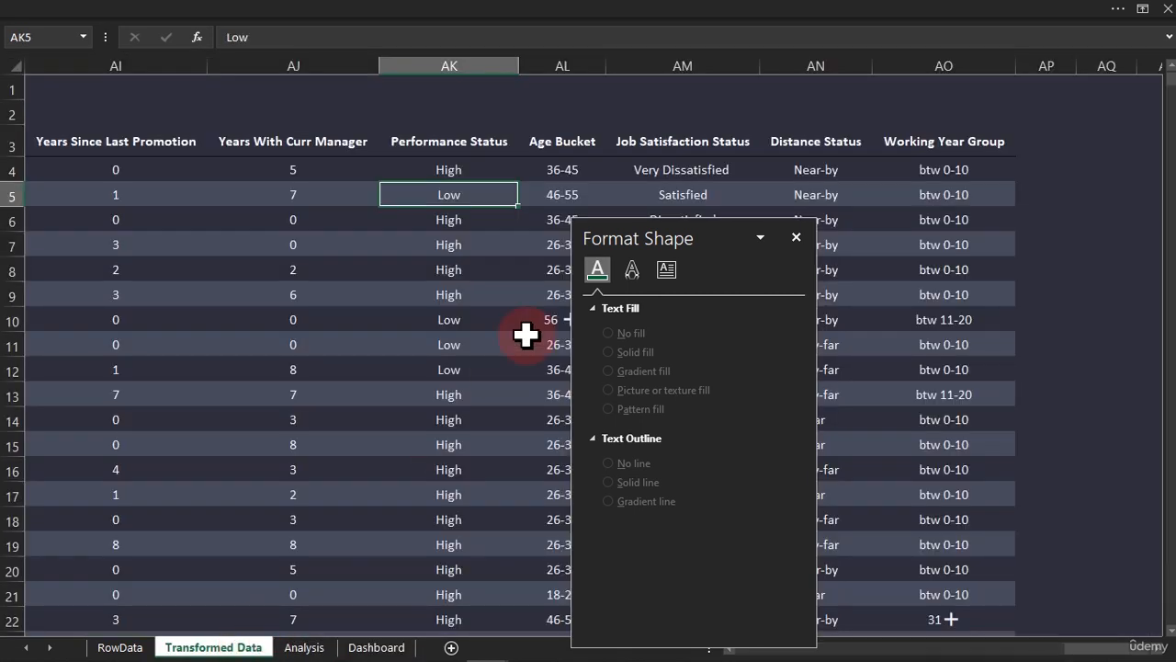
click(1078, 213)
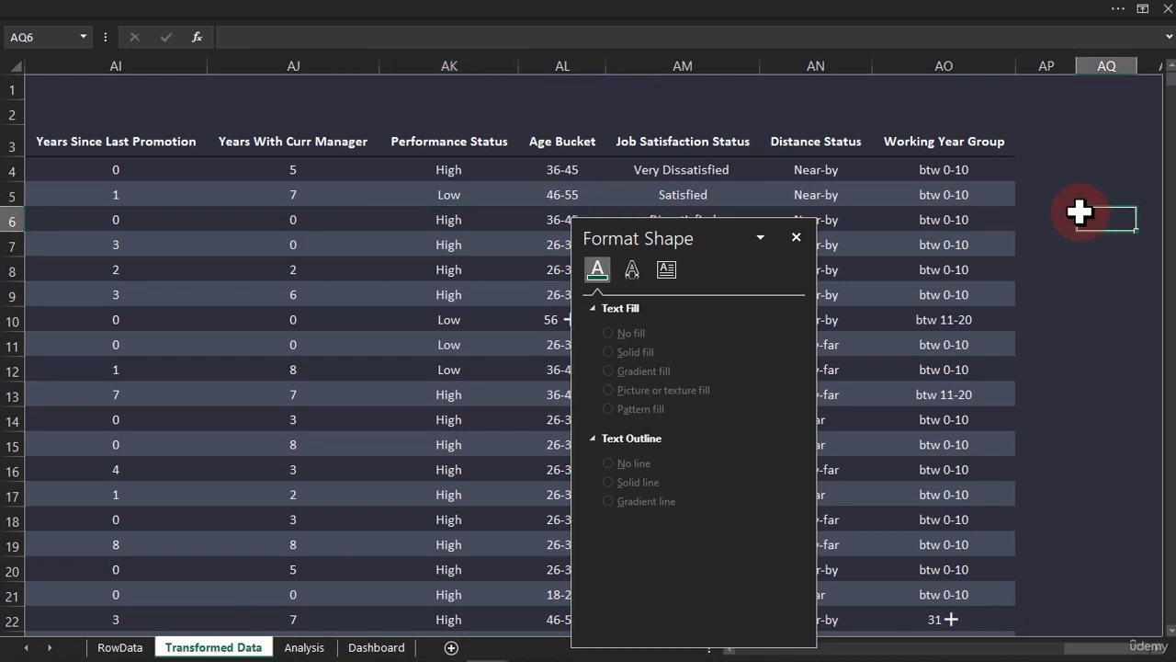
key(Right)
key(Right)
key(Right)
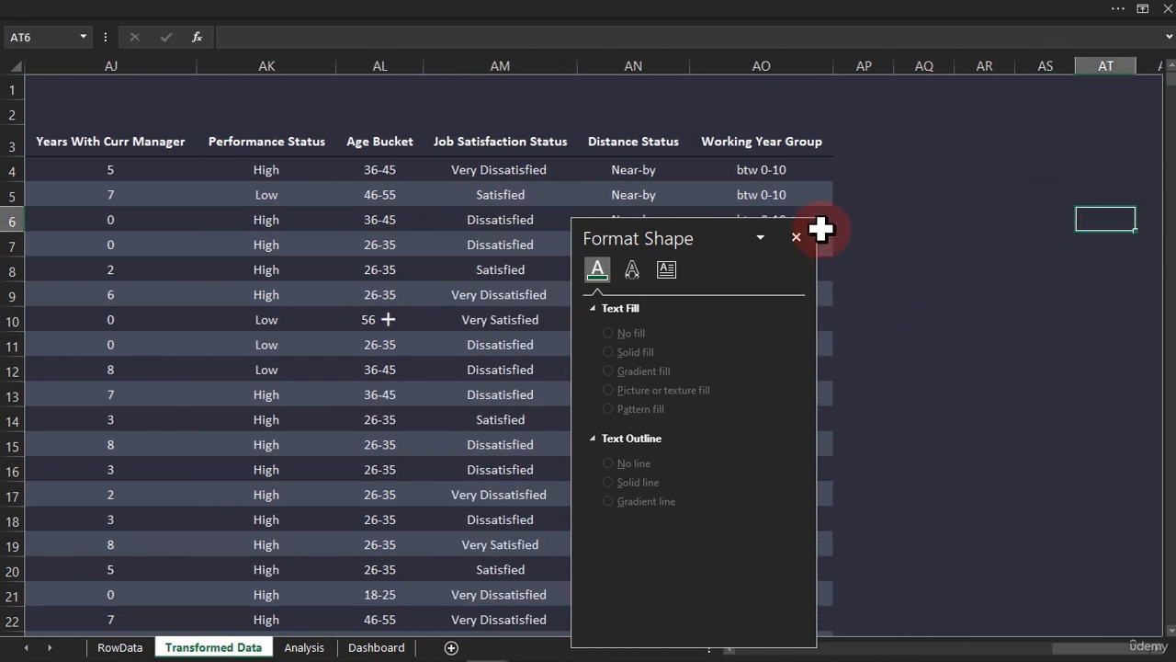
click(798, 242)
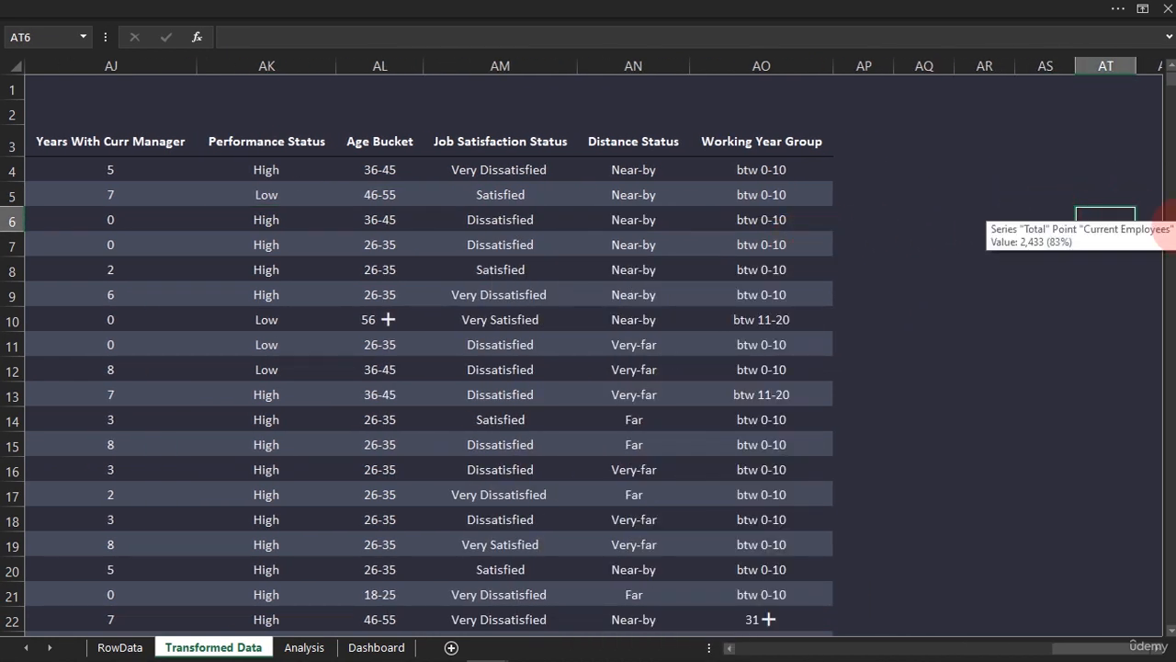
Insert the woman emoji into empty cell AS8 beside the Transformed Data table
click(1037, 278)
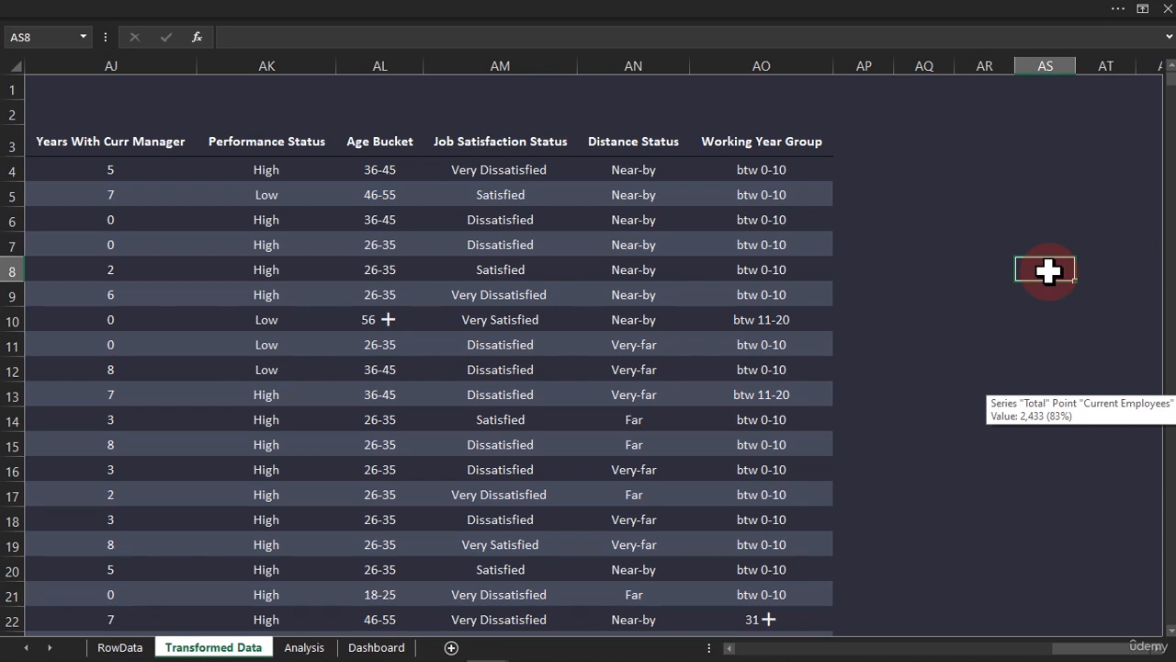
key(super+period)
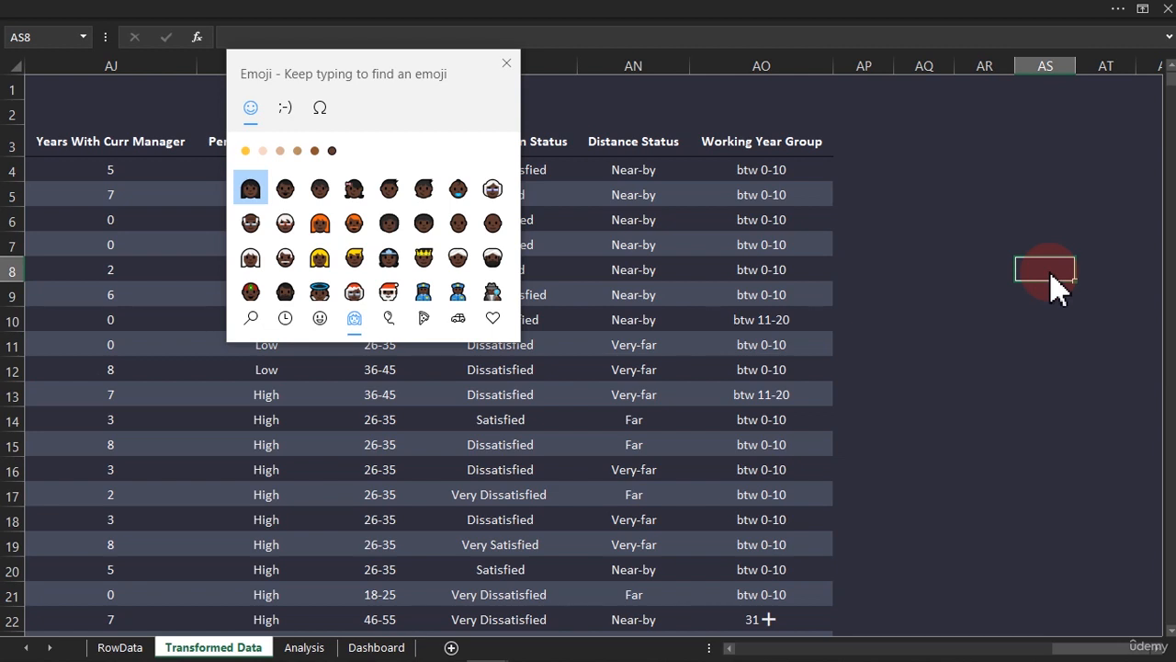
click(1050, 274)
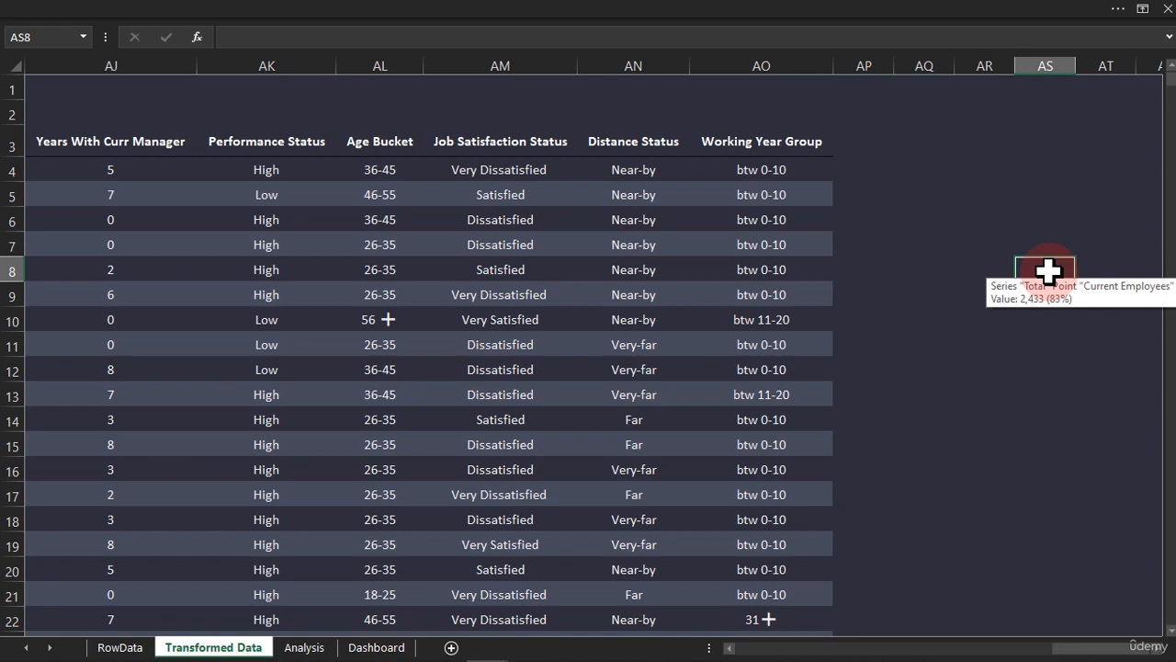
key(super+period)
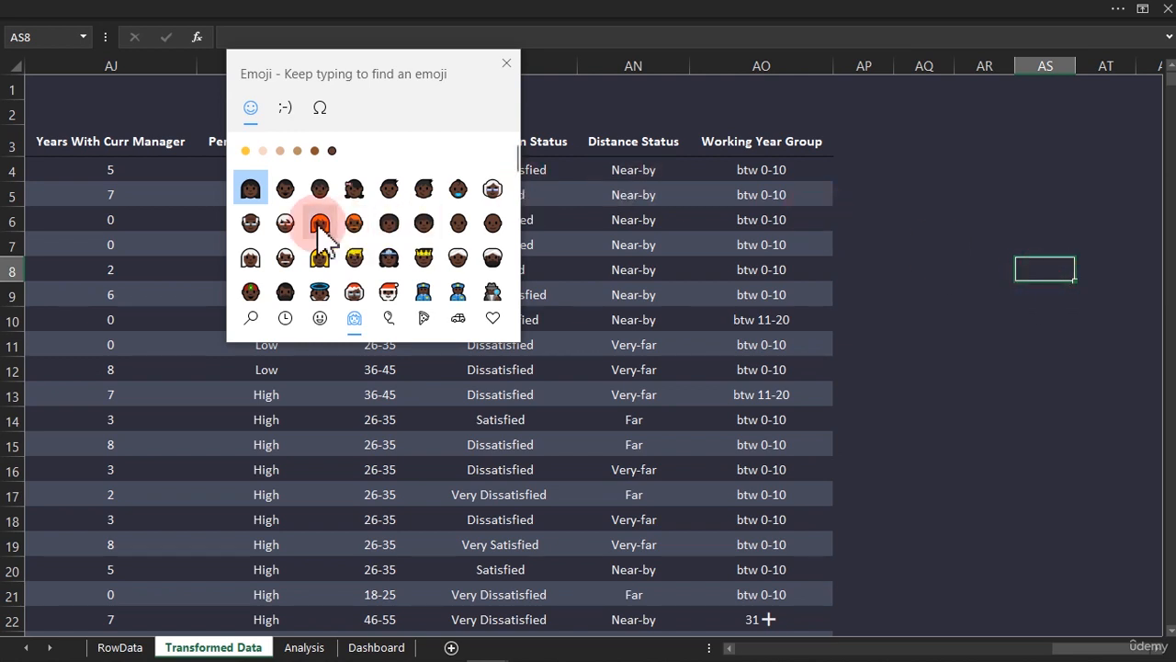
click(252, 193)
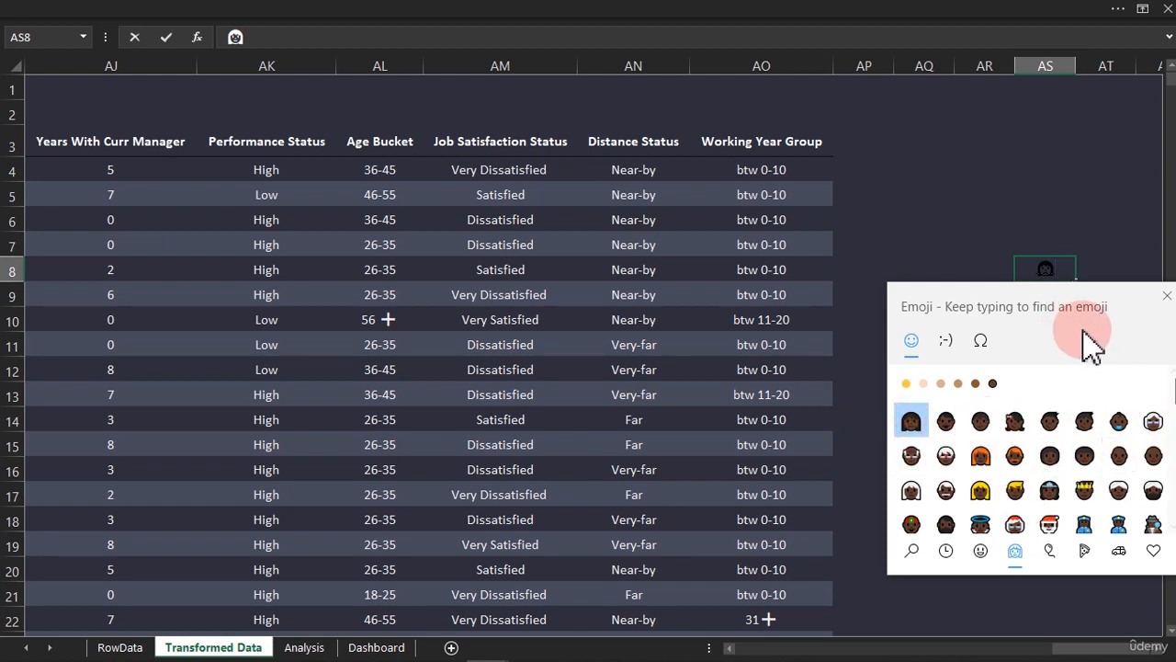
Add the man emoji after the woman emoji in cell AS8 and close the emoji picker
drag(1075, 305, 515, 145)
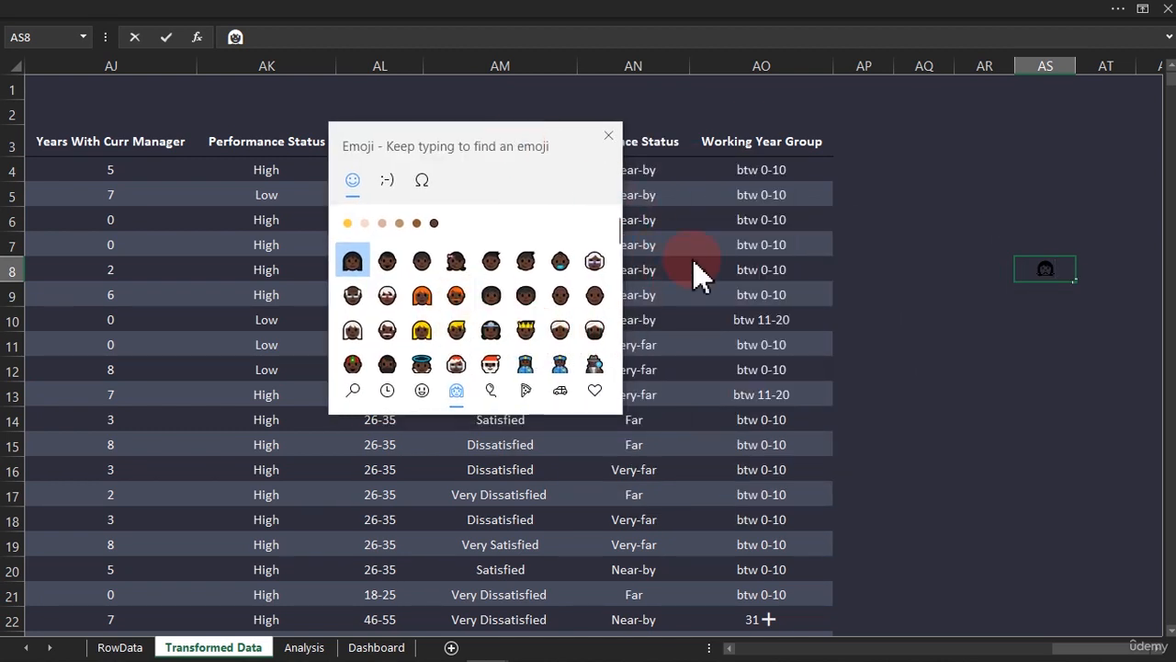
scroll(620, 253, down, 3)
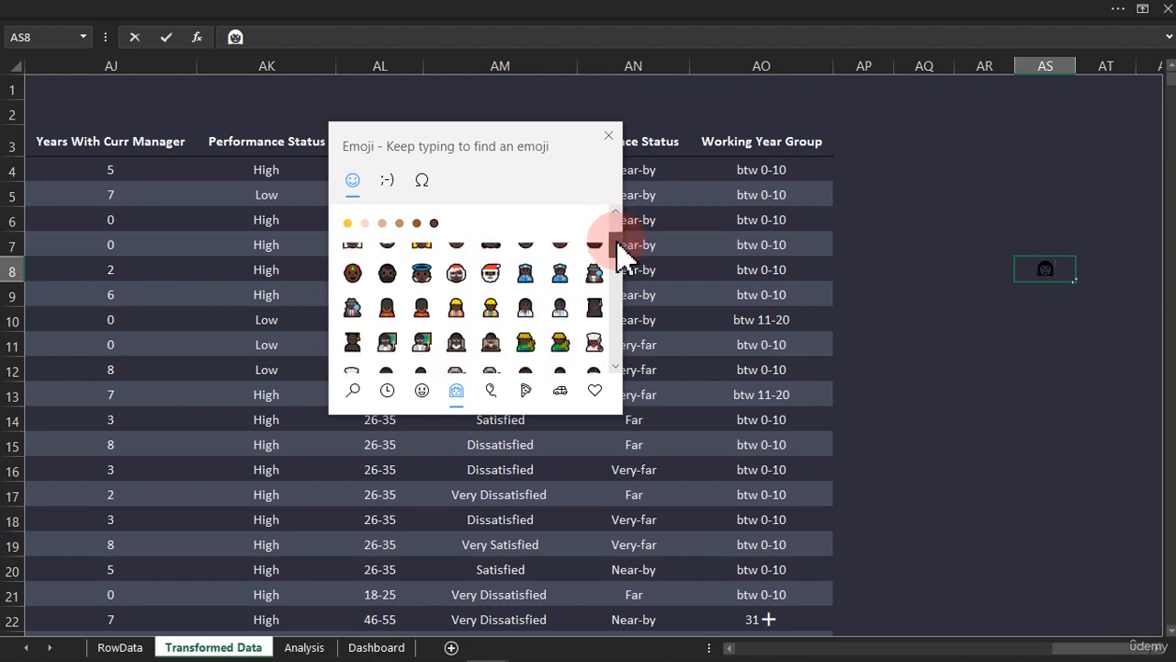
drag(619, 260, 404, 271)
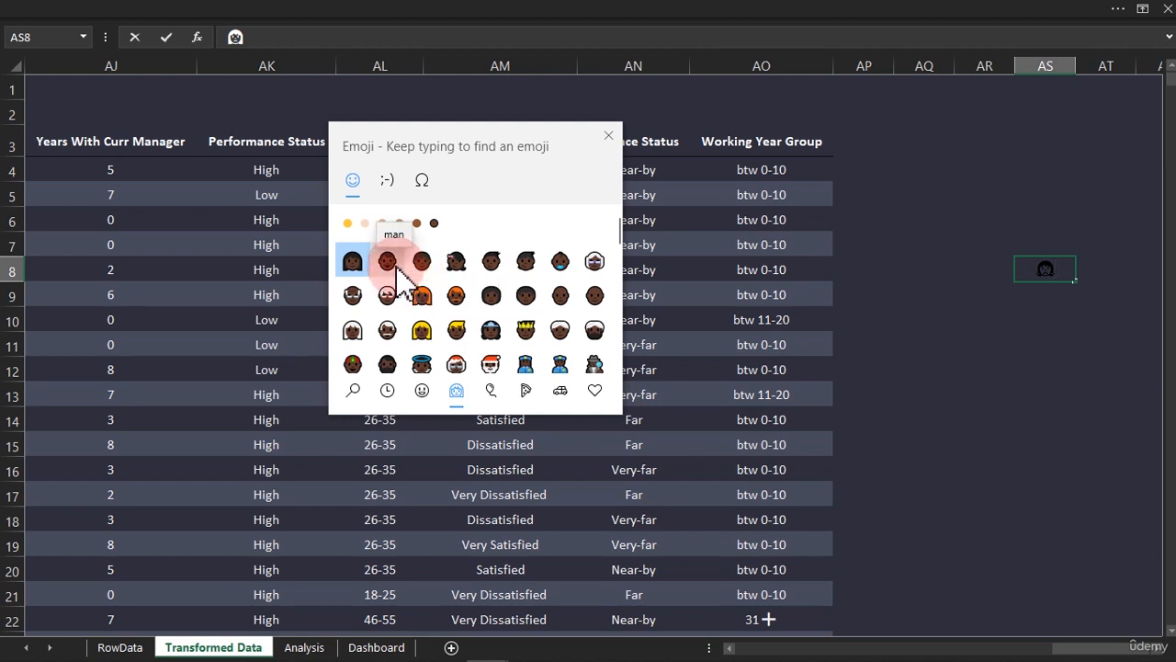
click(393, 266)
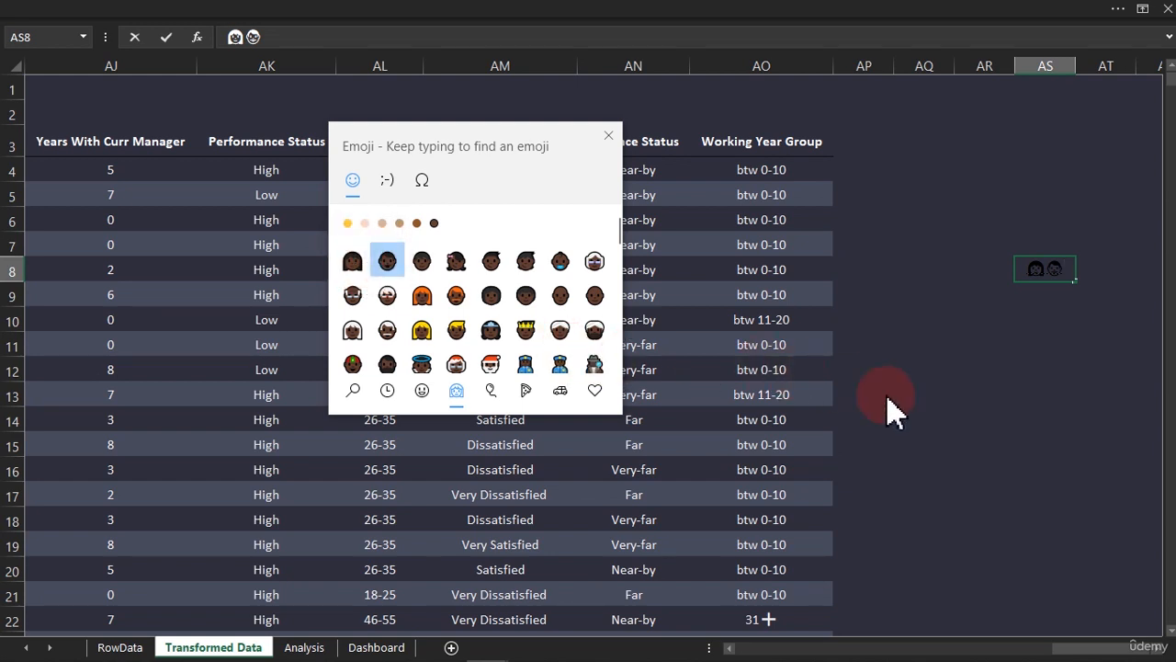
click(608, 135)
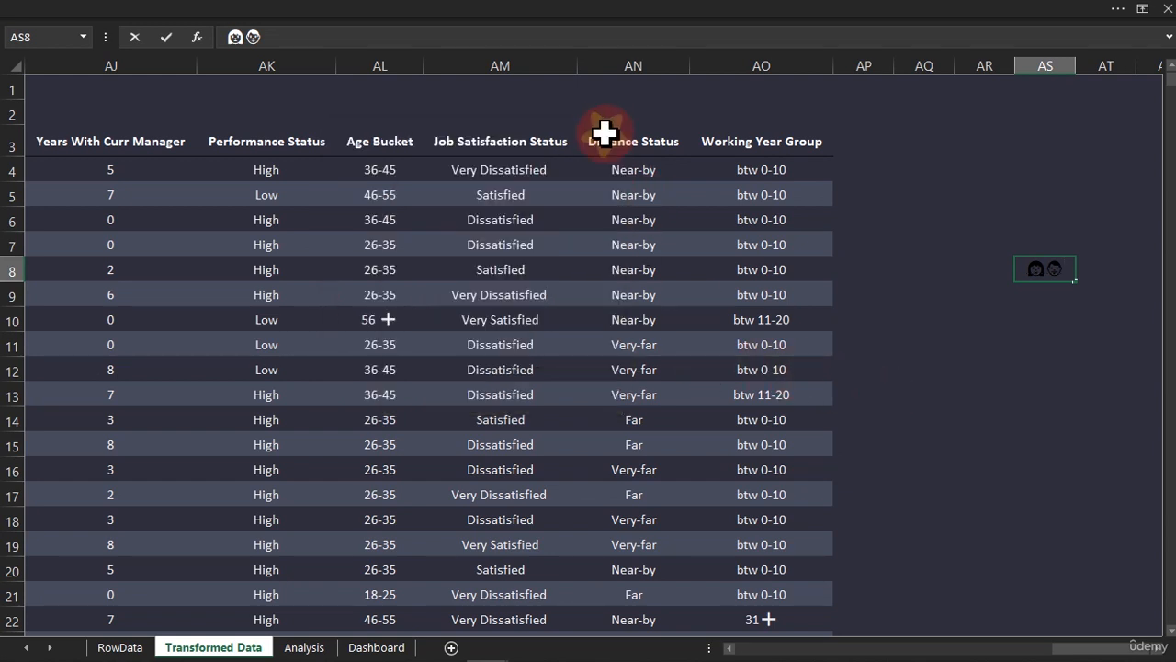
Enter a colon in cell AR14 and format it with a bold white font
click(959, 411)
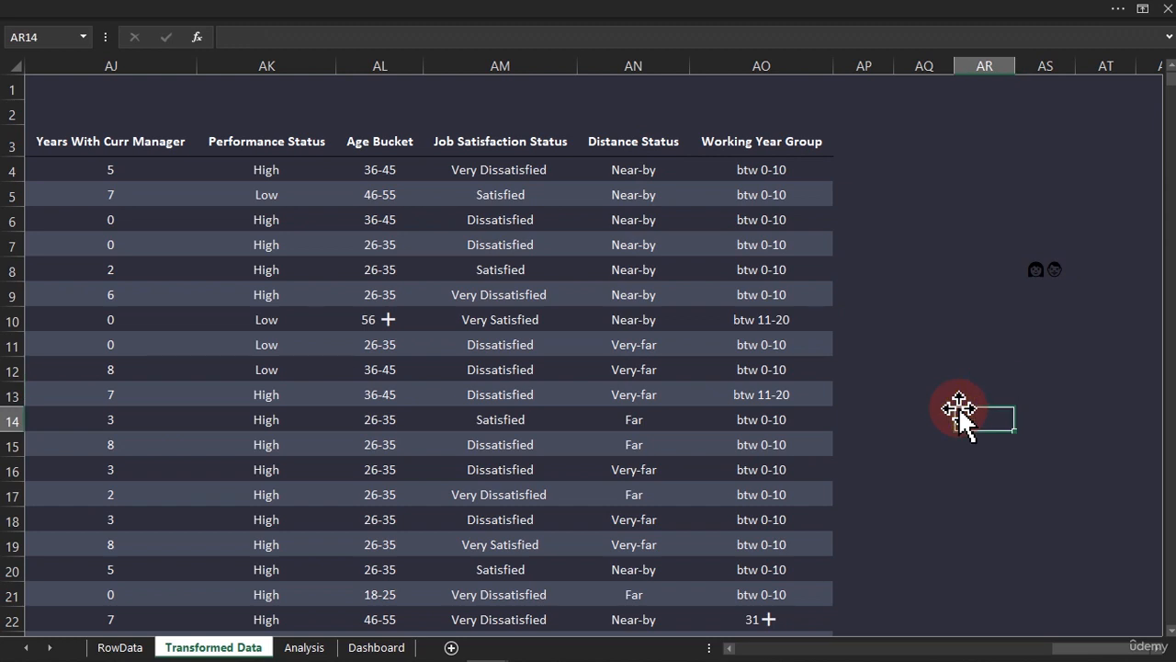
text(:)
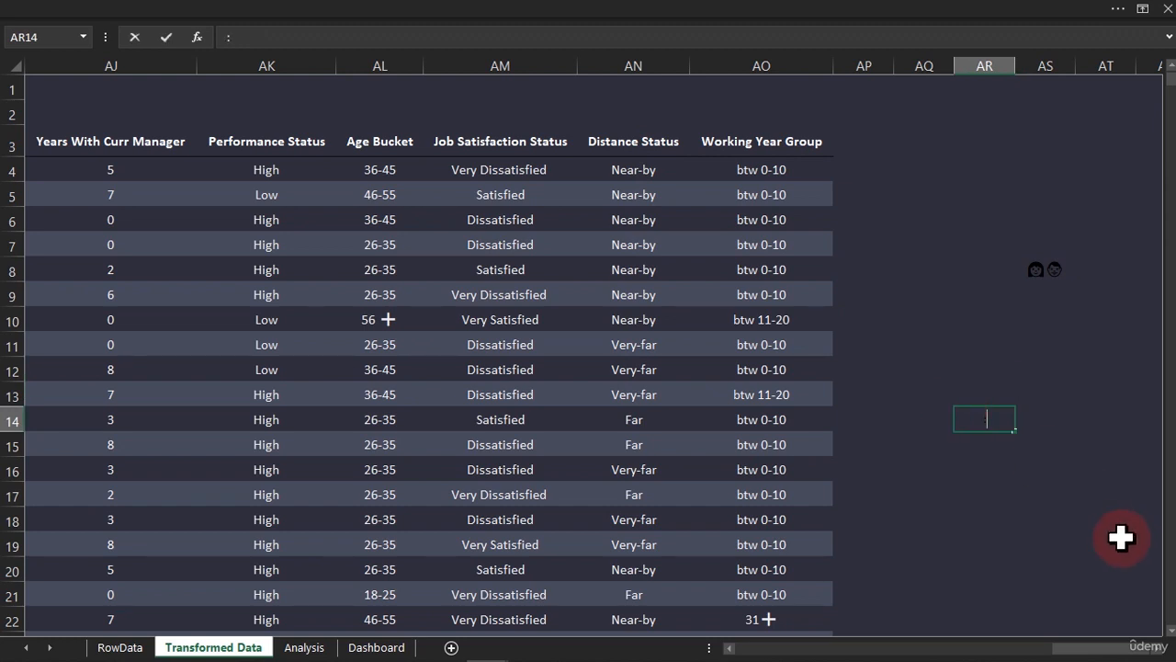
key(Return)
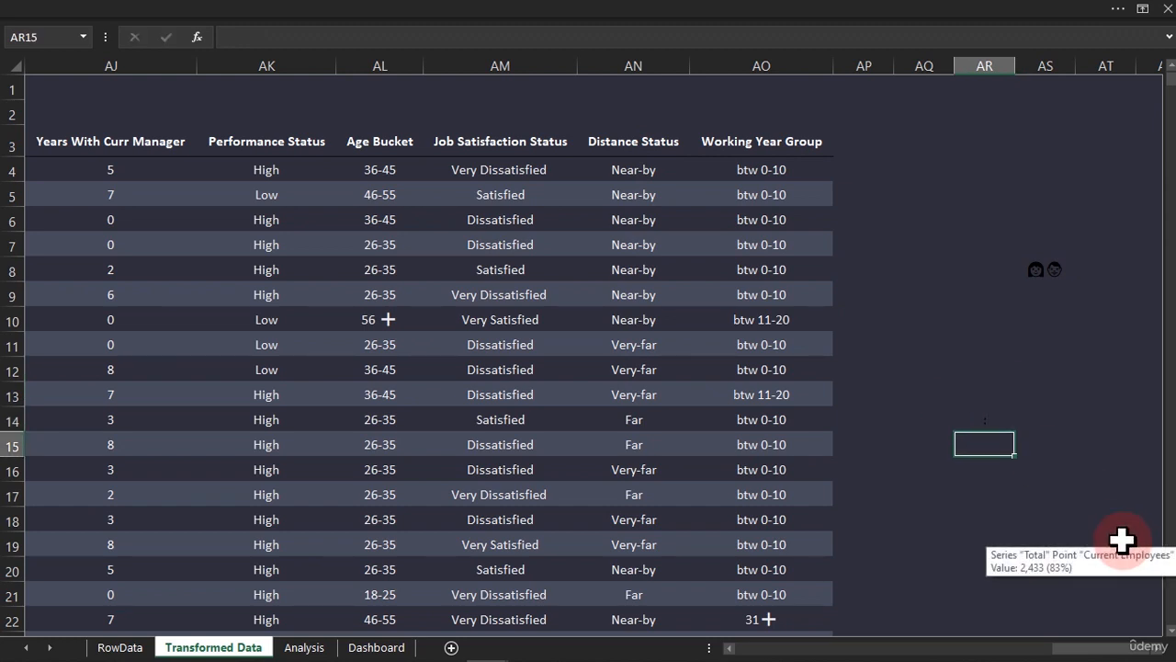
click(994, 420)
click(524, 14)
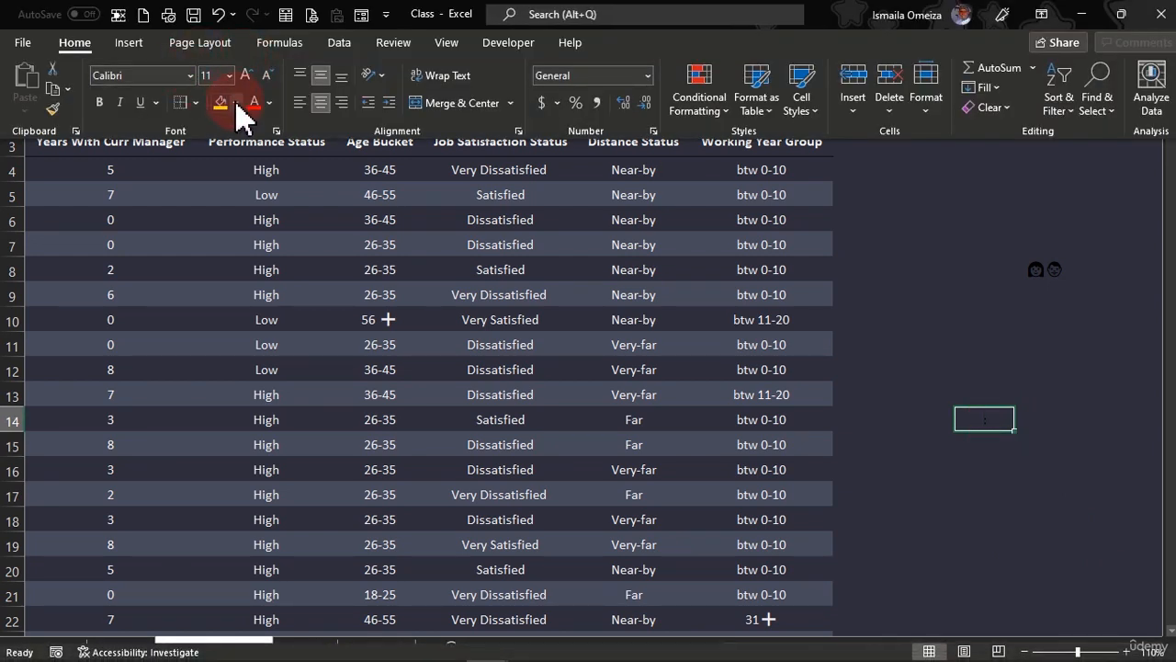
click(99, 102)
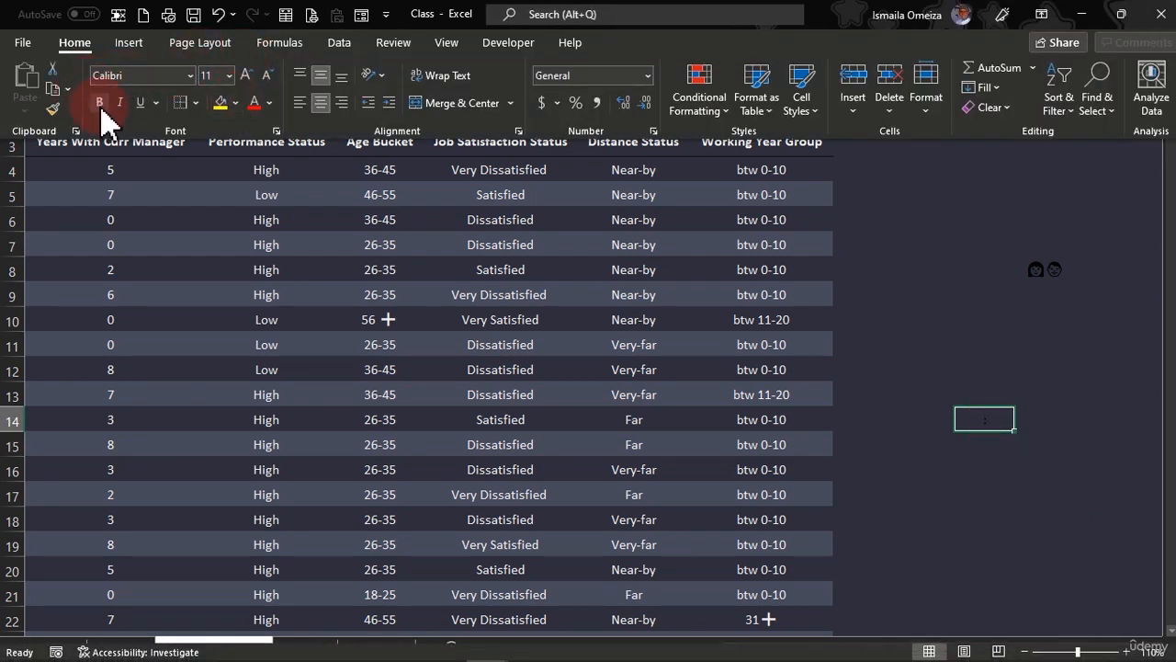
click(270, 104)
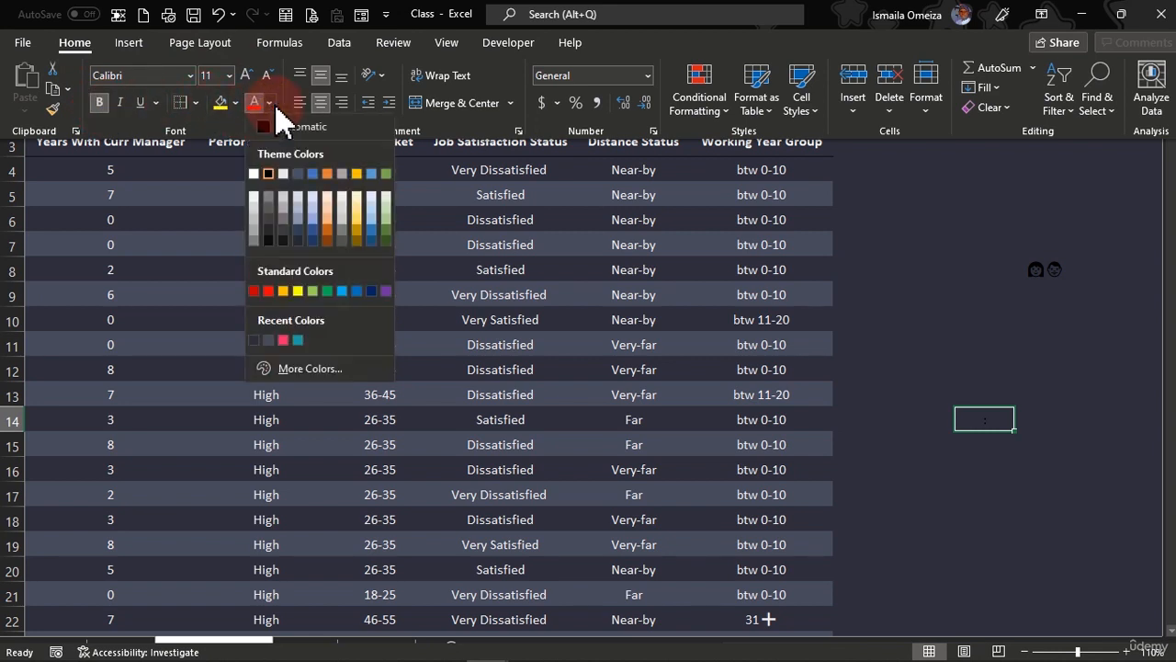
click(265, 175)
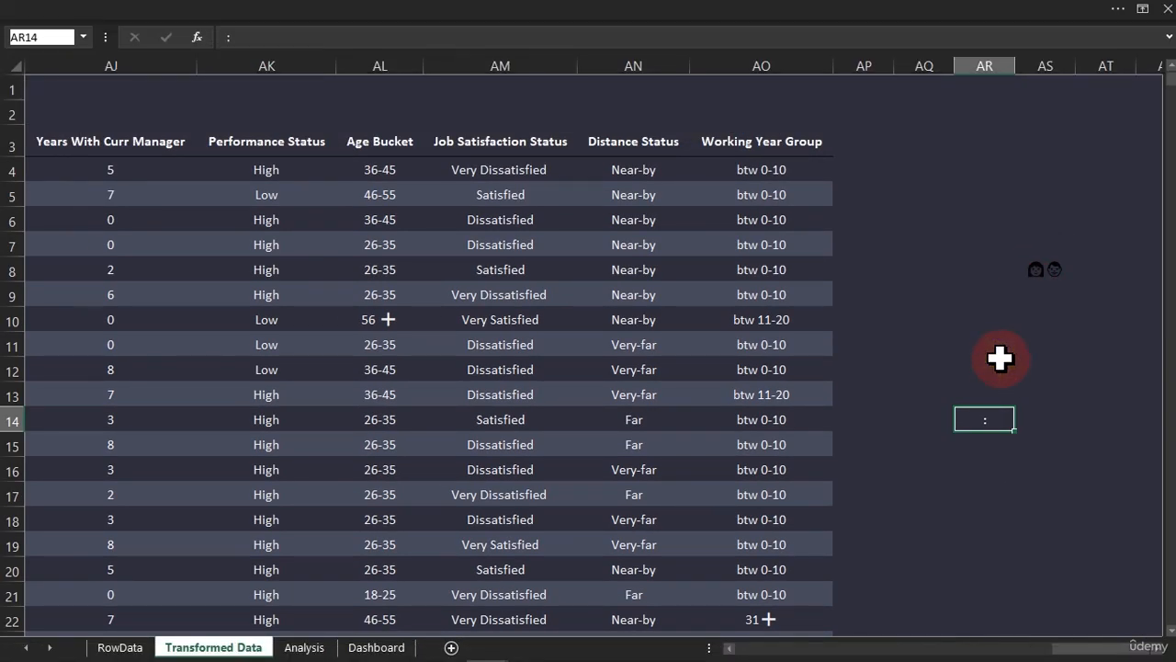
Dismiss the emoji picker for cell AR14 and clear the colon from the cell
click(998, 405)
key(super+period)
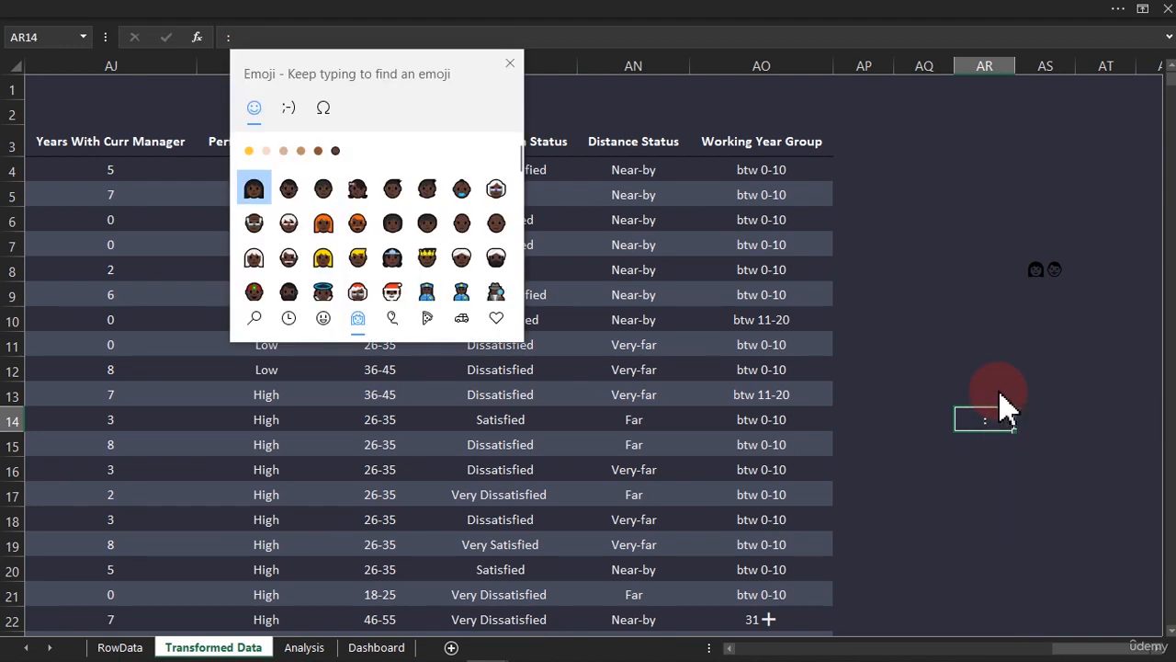
click(510, 62)
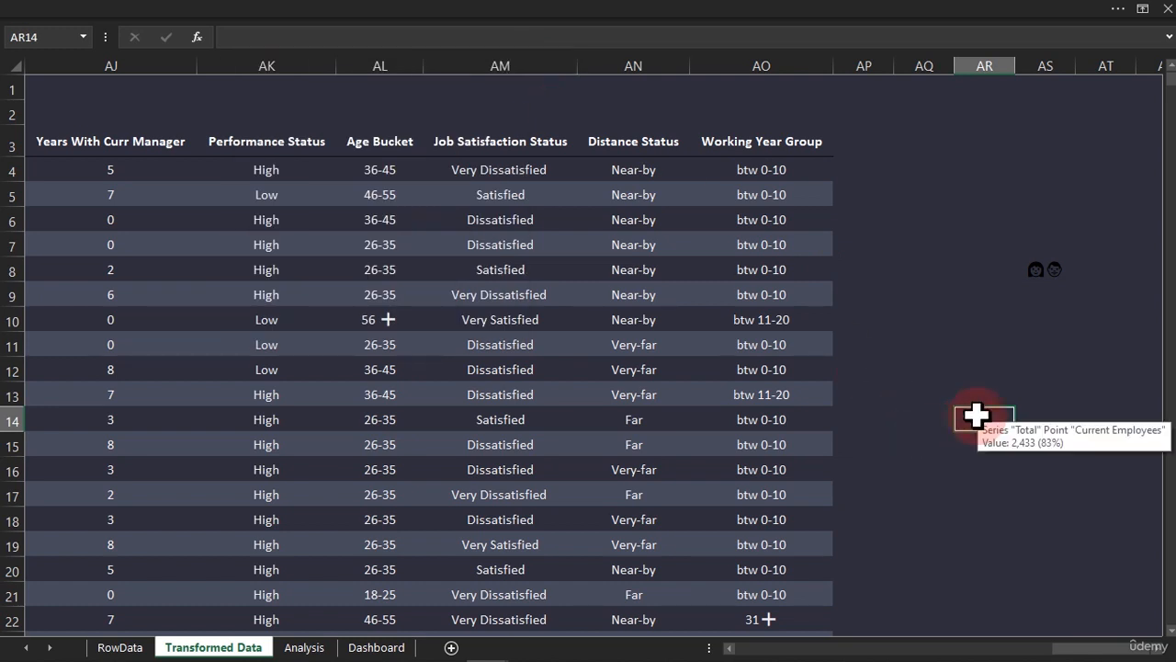
Take the man emoji out of cell AS8, keeping only the woman emoji, and select cell AS9 below it
click(1043, 274)
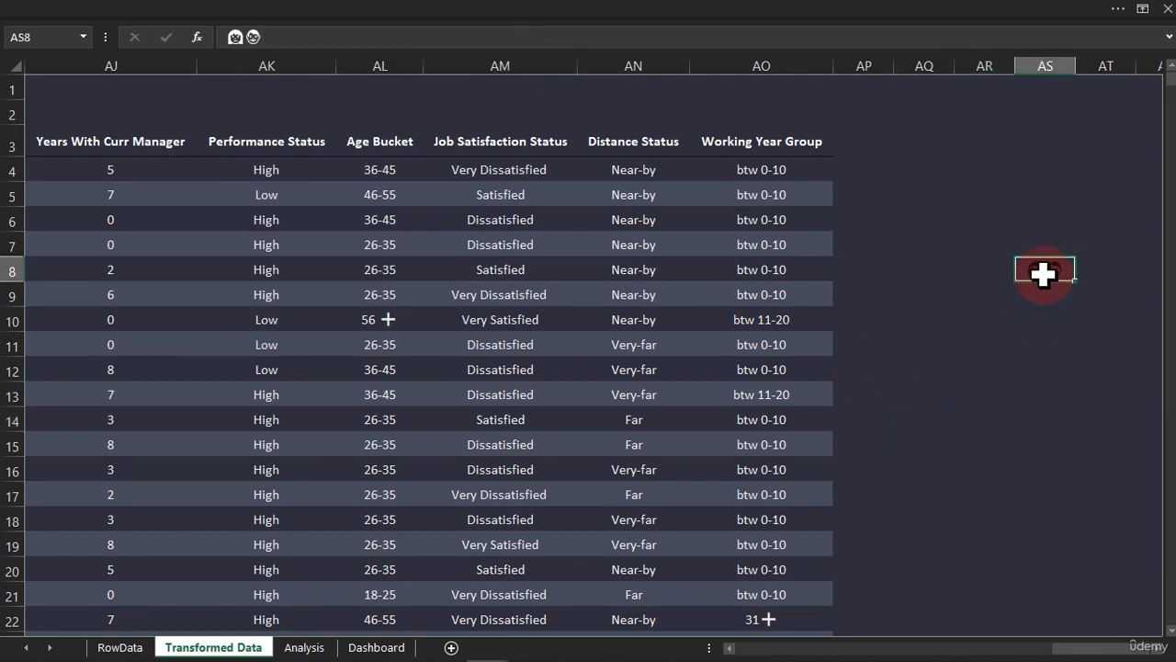
double_click(1051, 270)
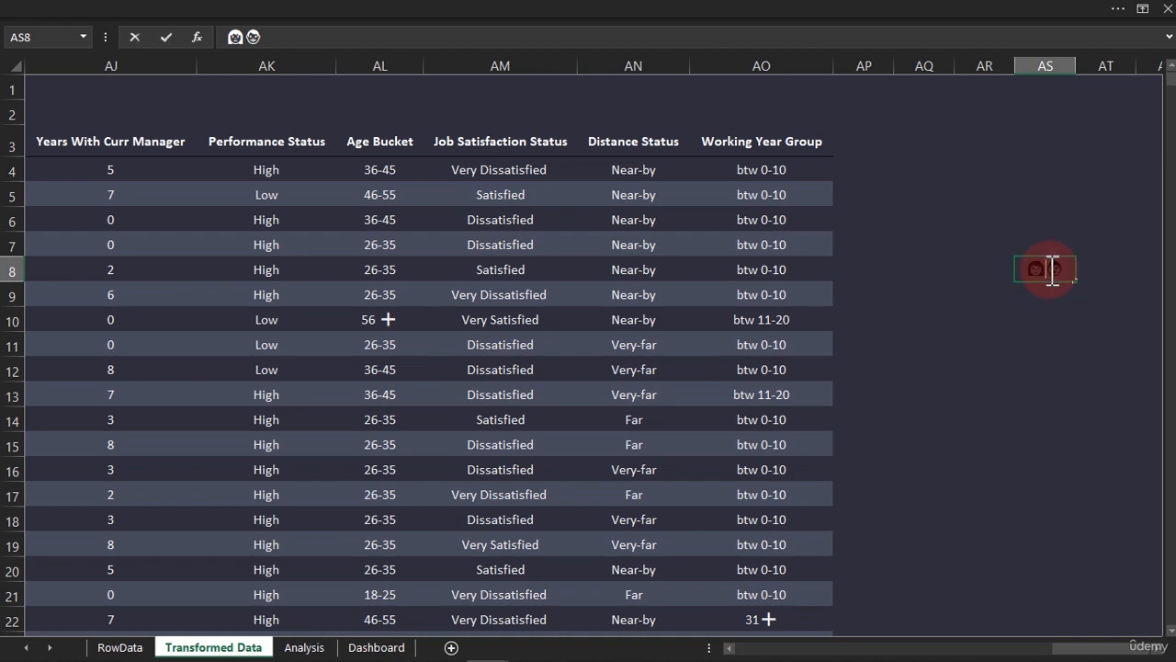
drag(1052, 270, 1068, 269)
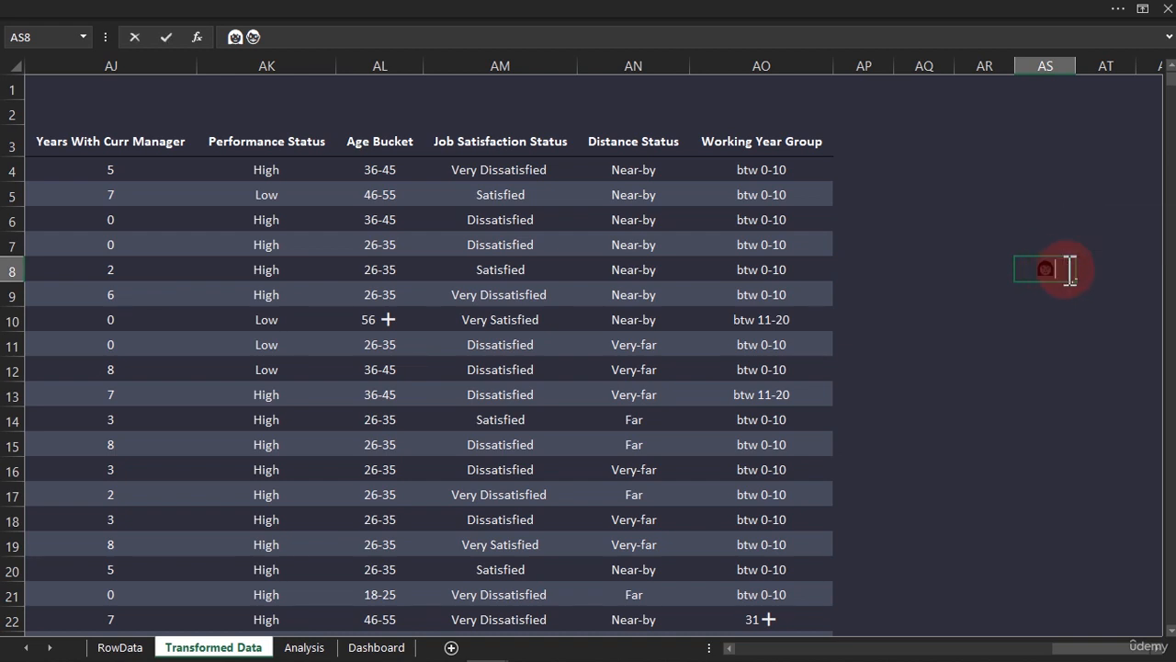
click(1046, 293)
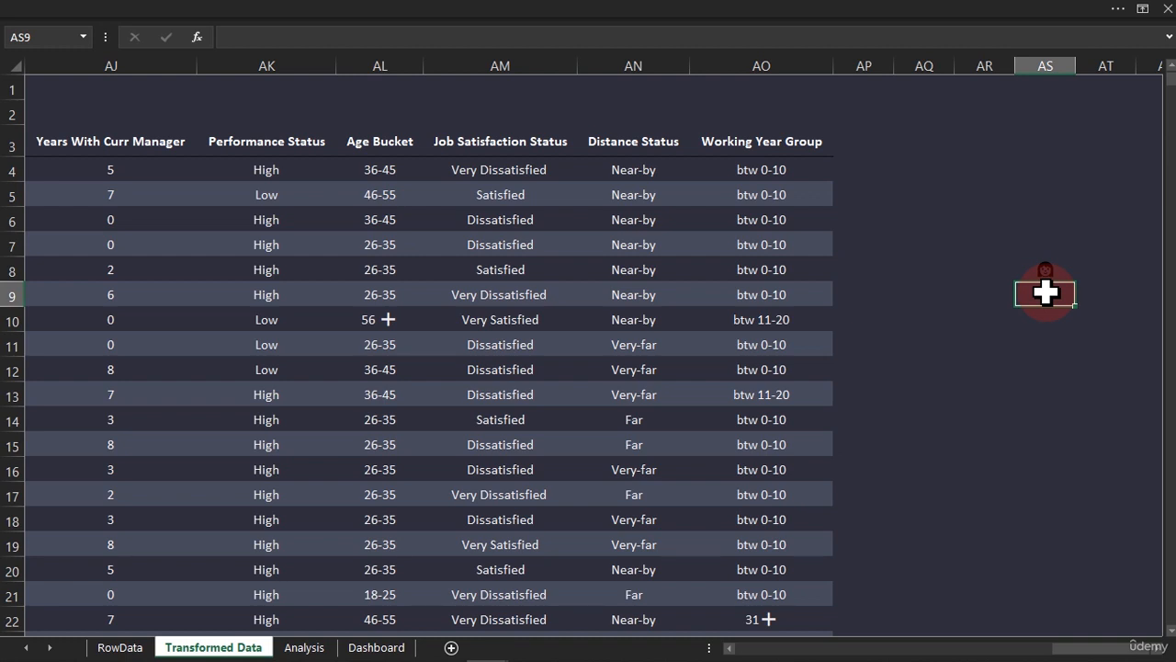
Restore both emojis in cell AS8 and cut the man emoji out of the cell
right_click(1045, 292)
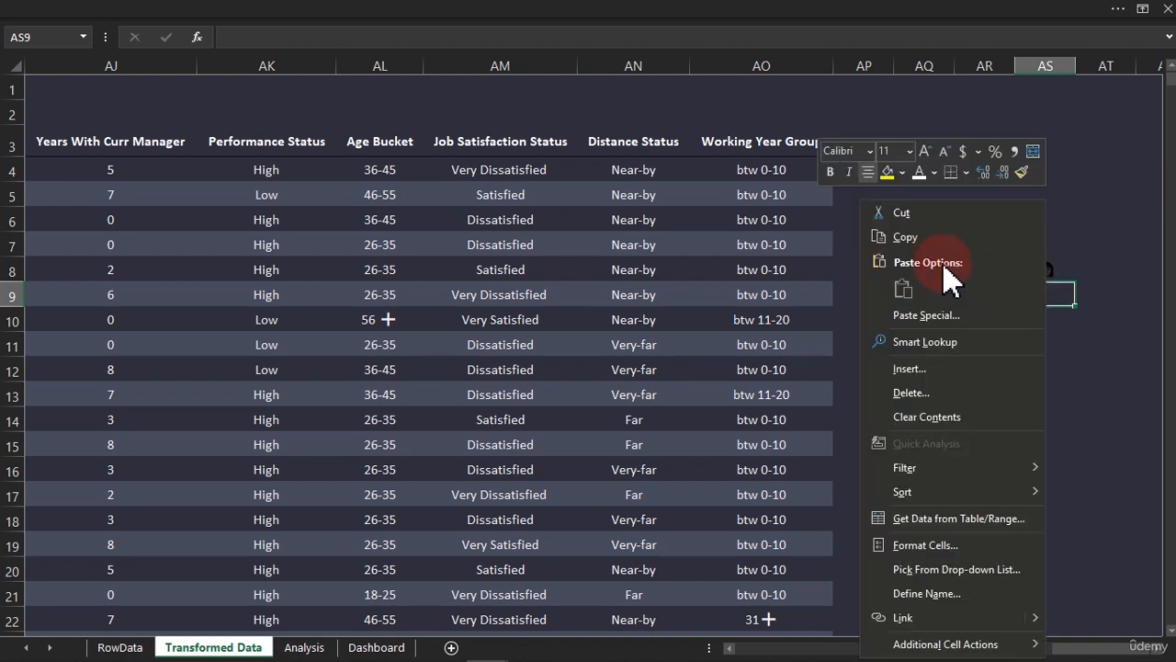
click(1067, 281)
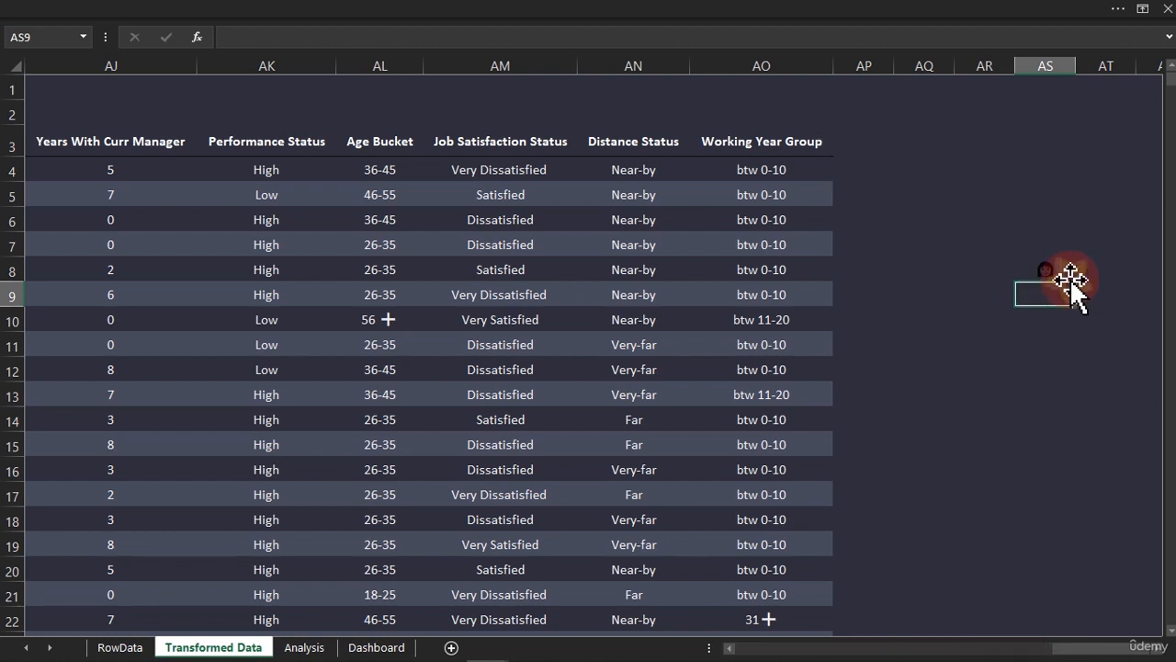
key(Up)
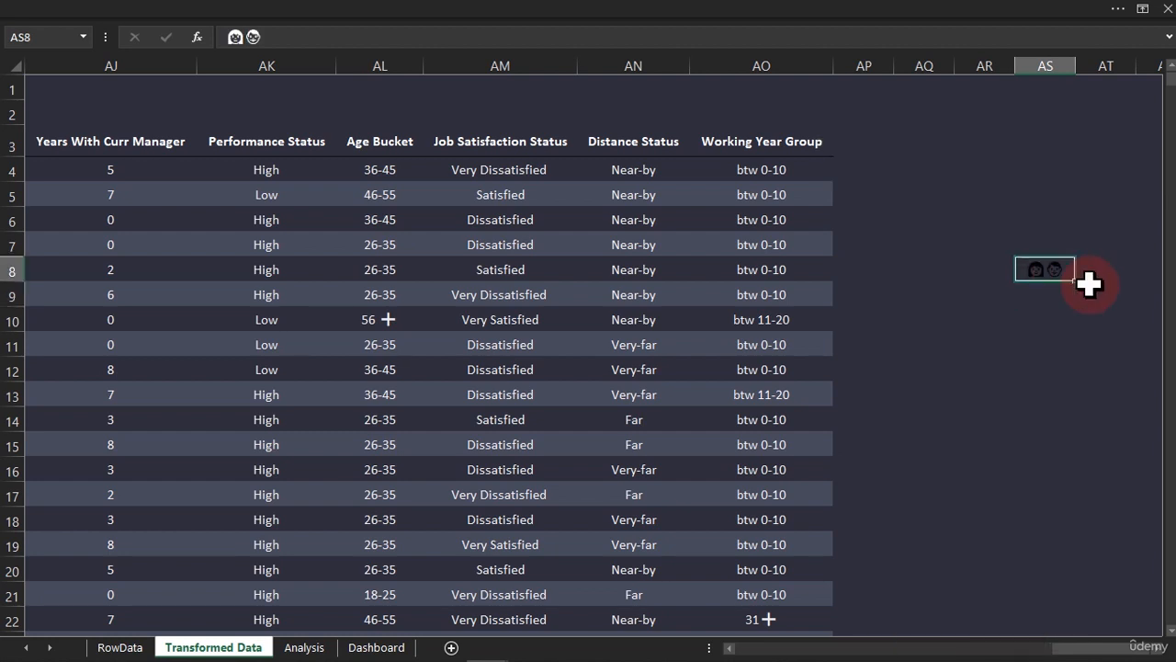
double_click(1053, 270)
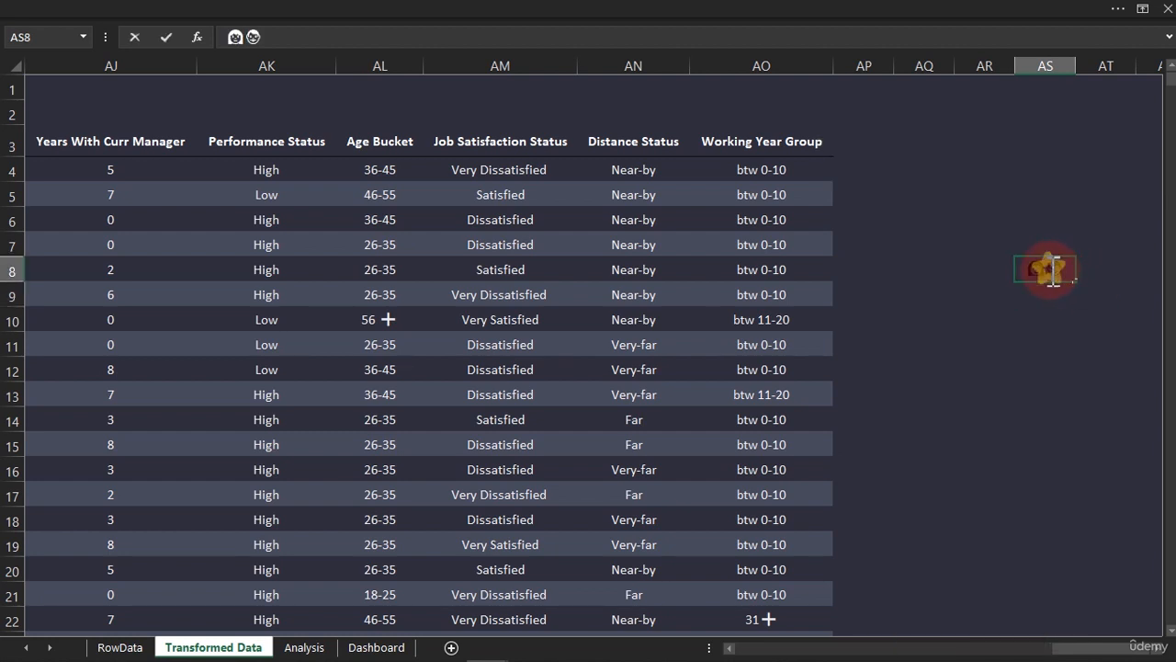
drag(1053, 271, 1068, 271)
key(Return)
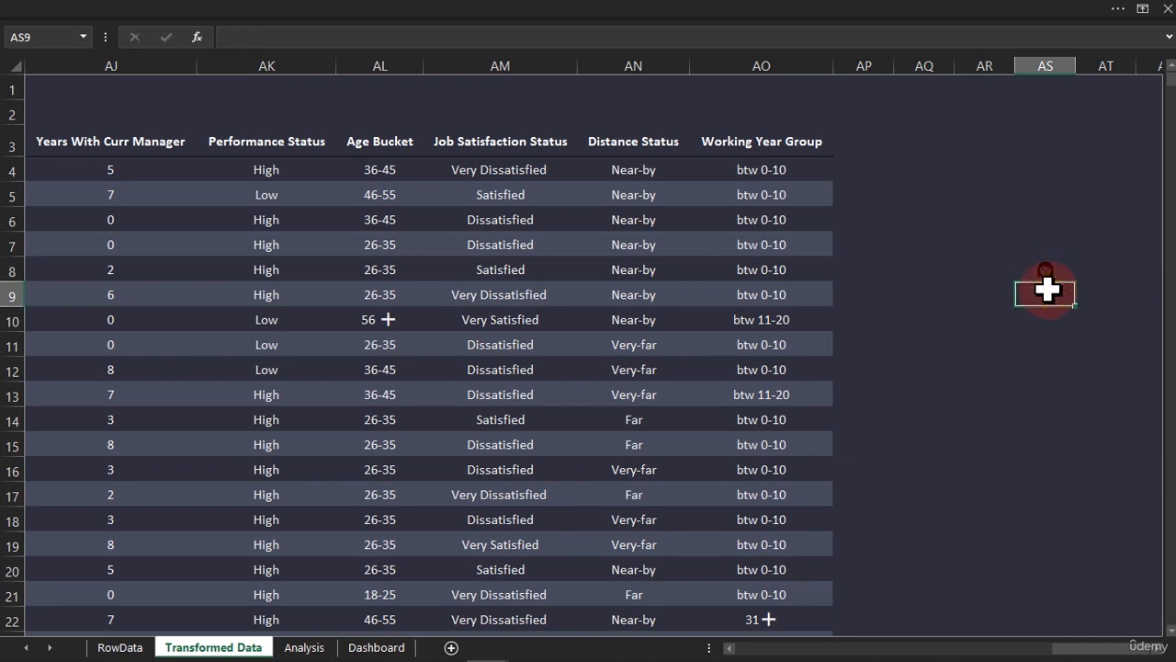
Separate the emojis so the man emoji sits in cell AS8 and the woman emoji in cell AS9
right_click(1046, 290)
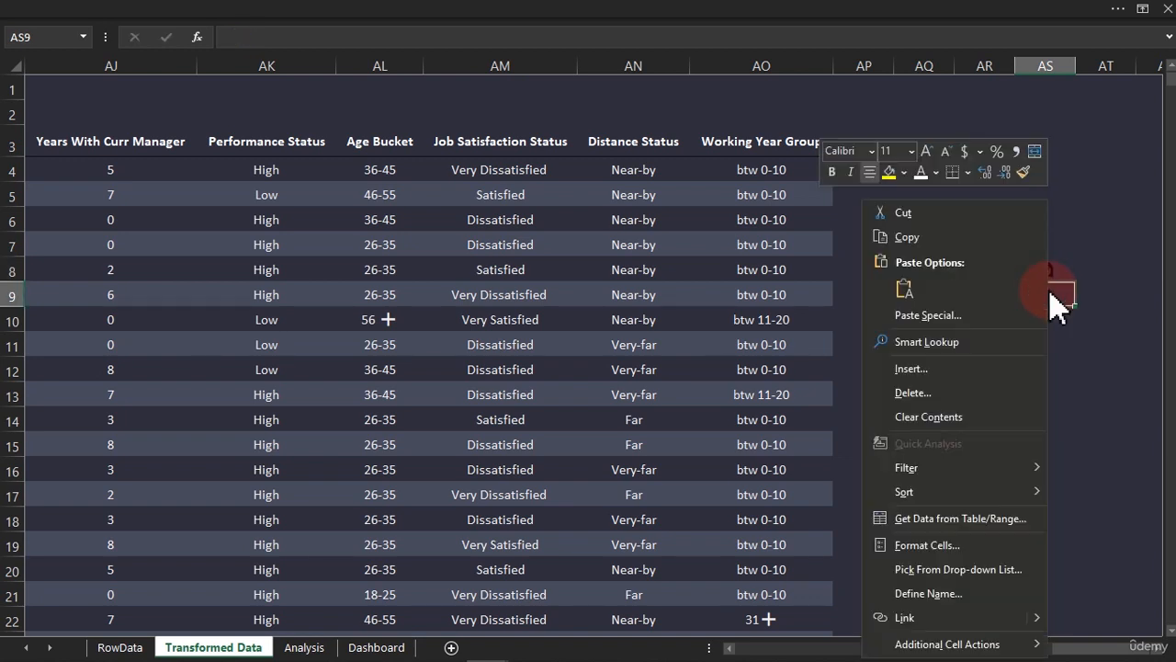
click(909, 289)
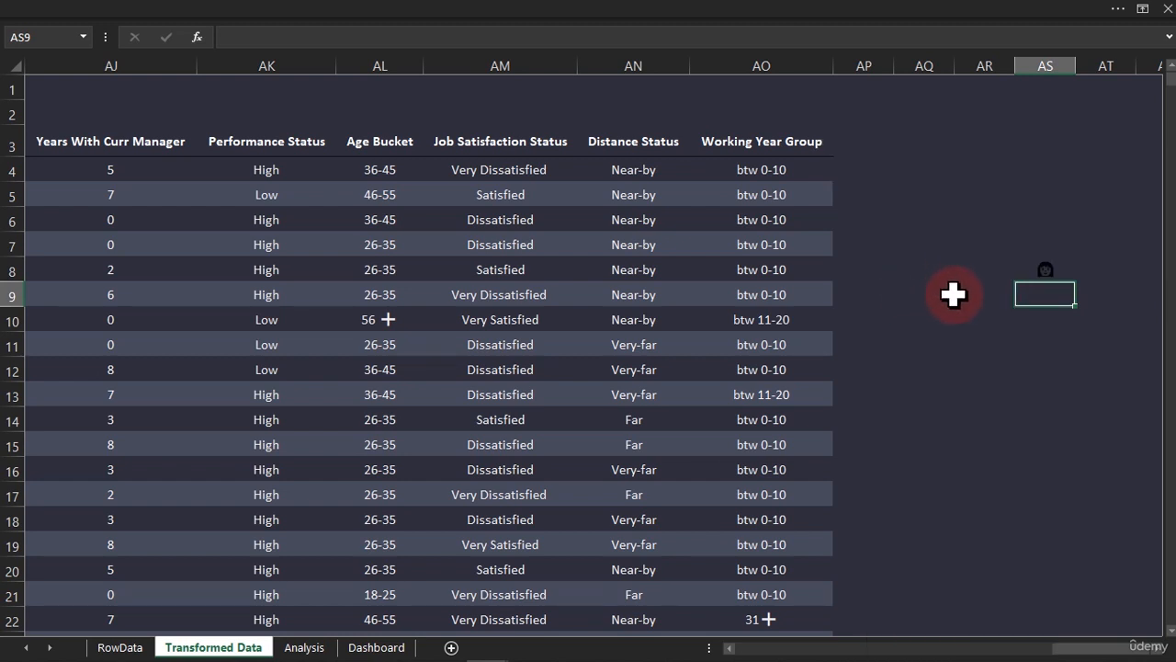
click(1080, 269)
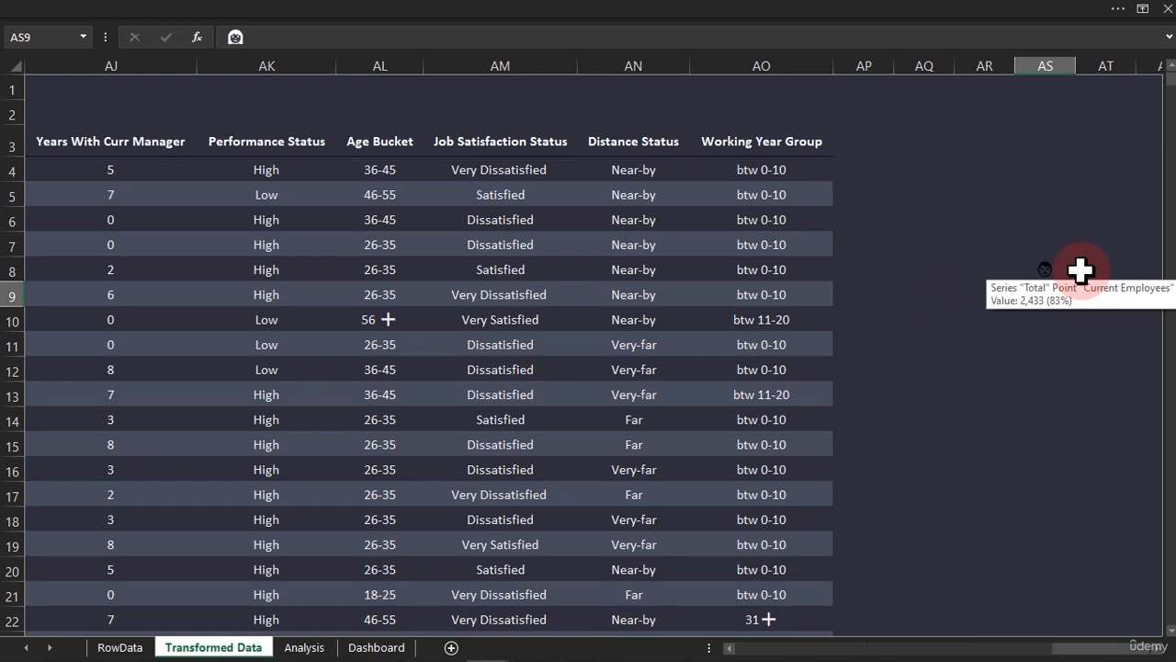
Label the emojis by entering Man in cell AT8 and Woman in cell AT9
click(1080, 270)
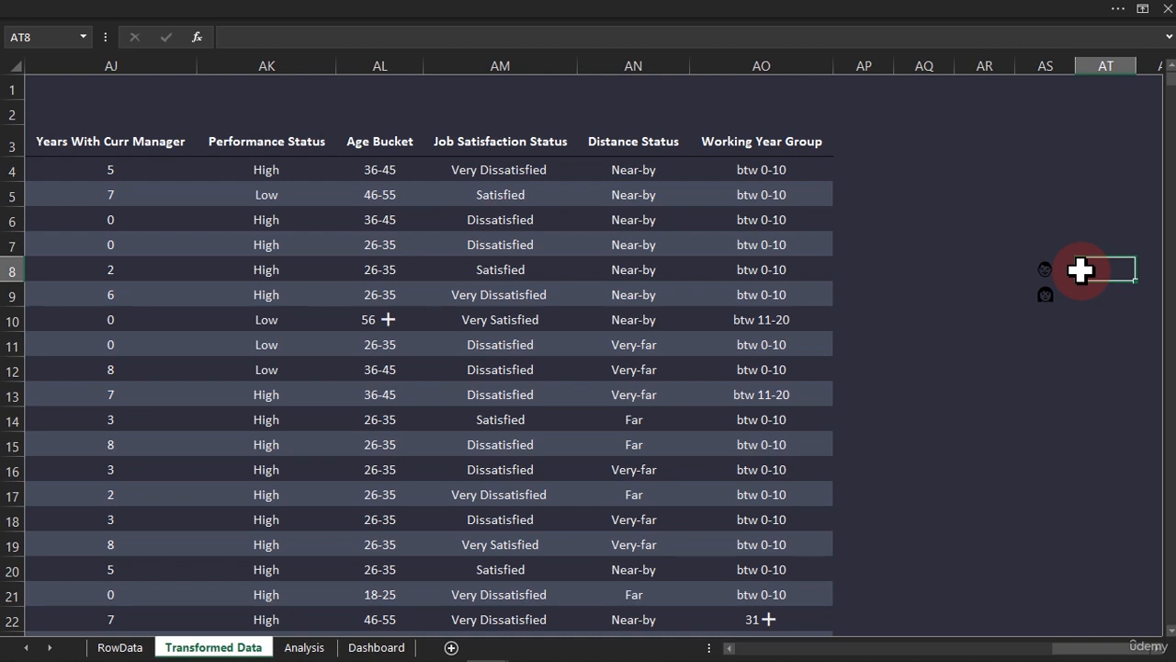
text(Man)
key(Return)
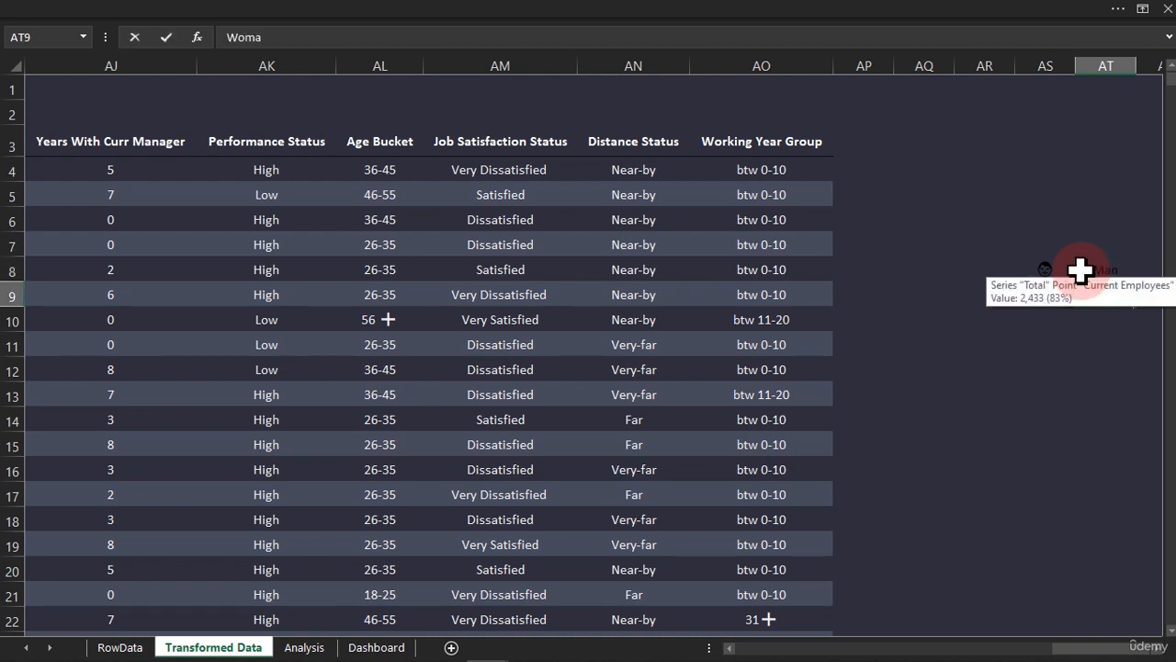
key(Return)
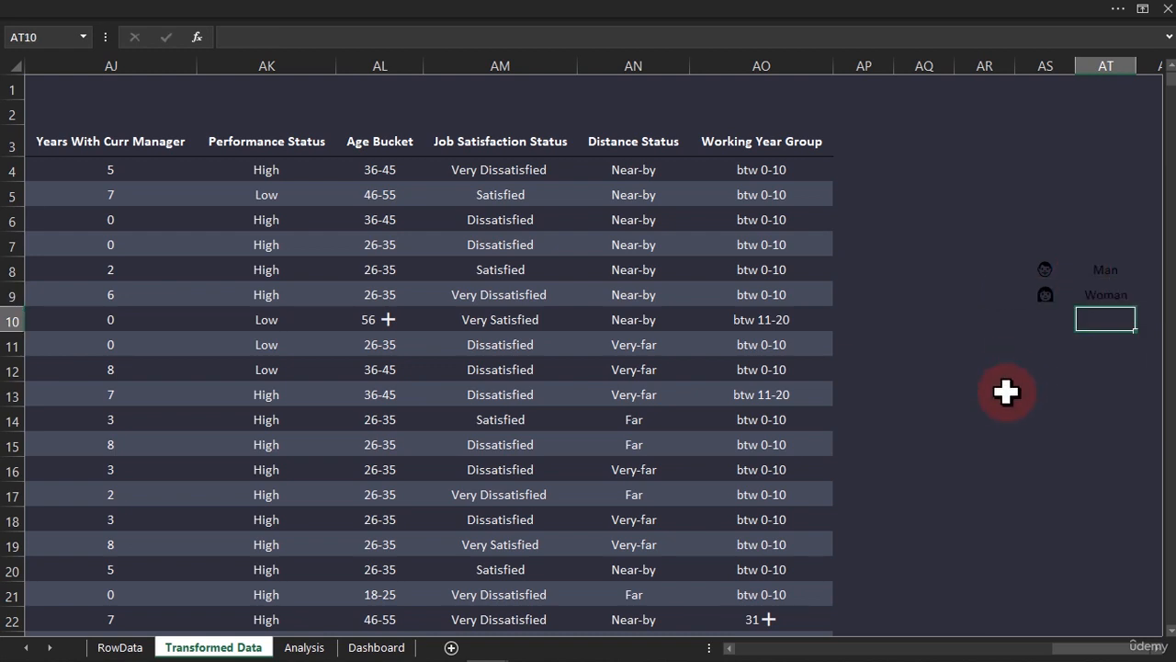
Apply a white font color to the emojis and labels in cells AS8:AT9
drag(1052, 268, 1094, 289)
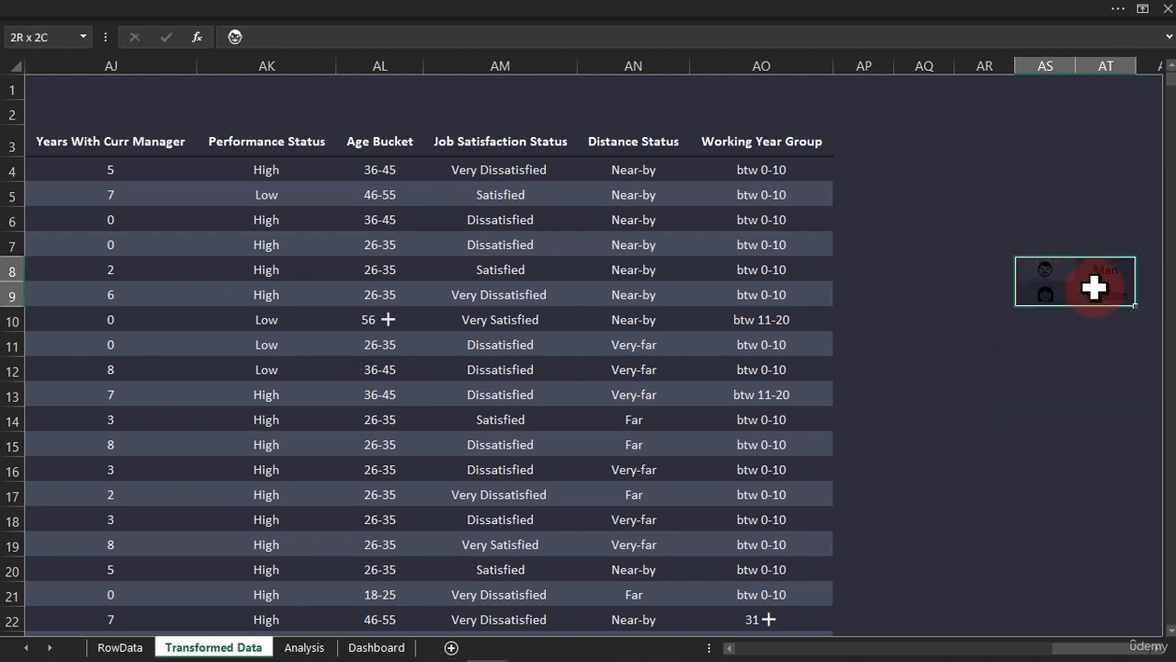
click(526, 8)
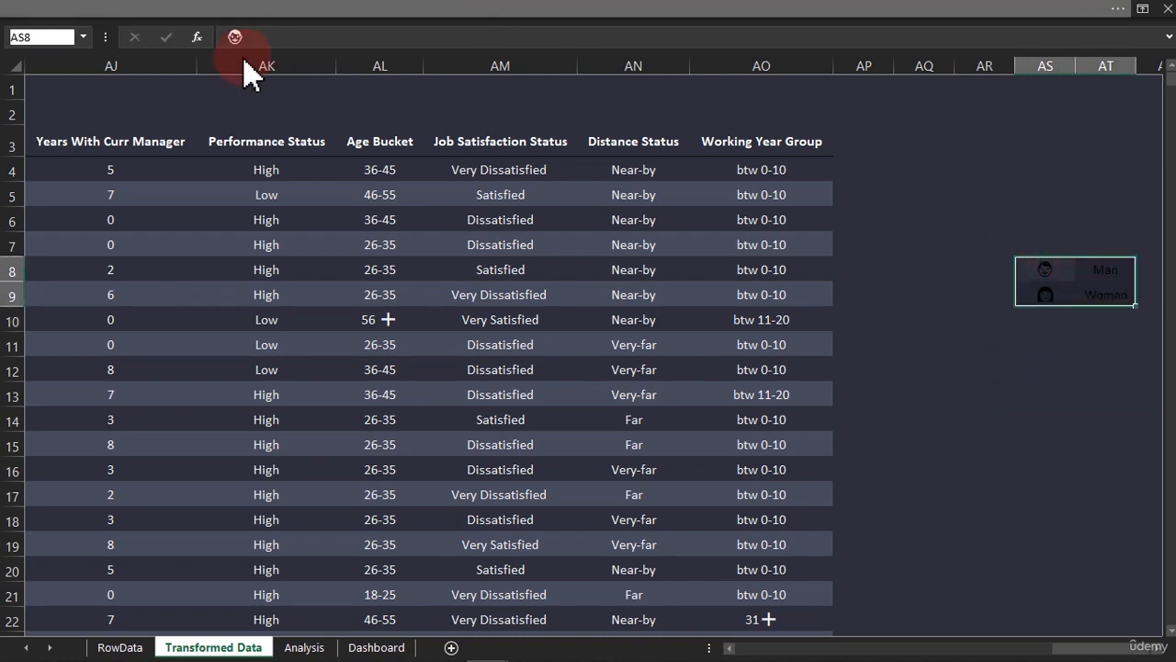
click(255, 103)
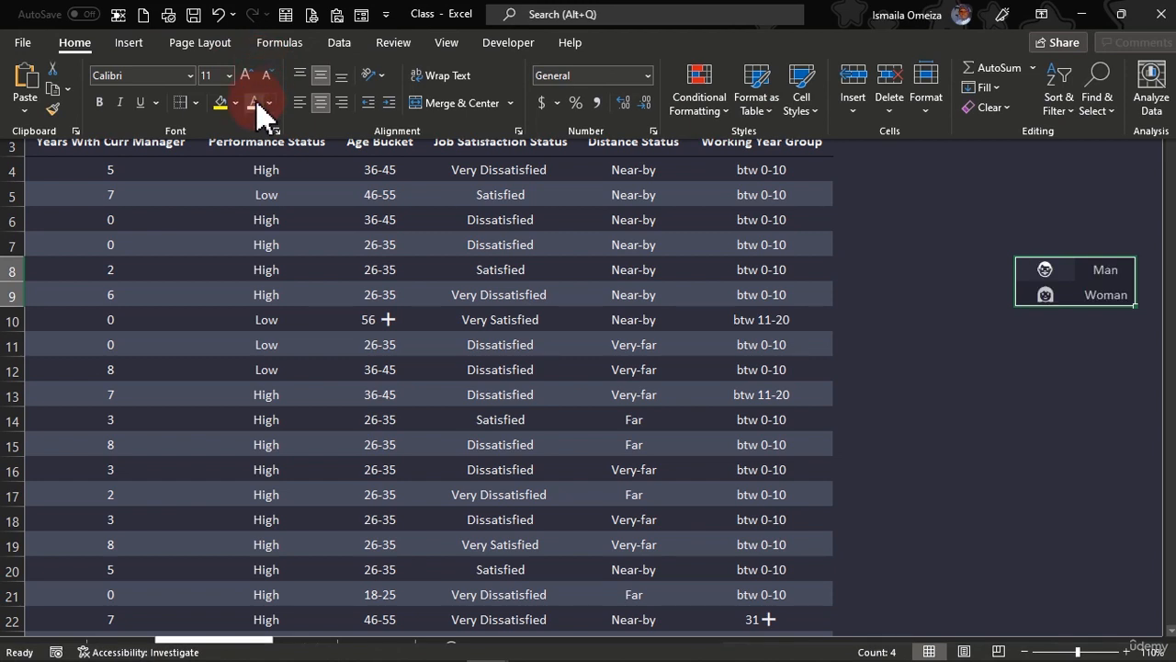
click(945, 407)
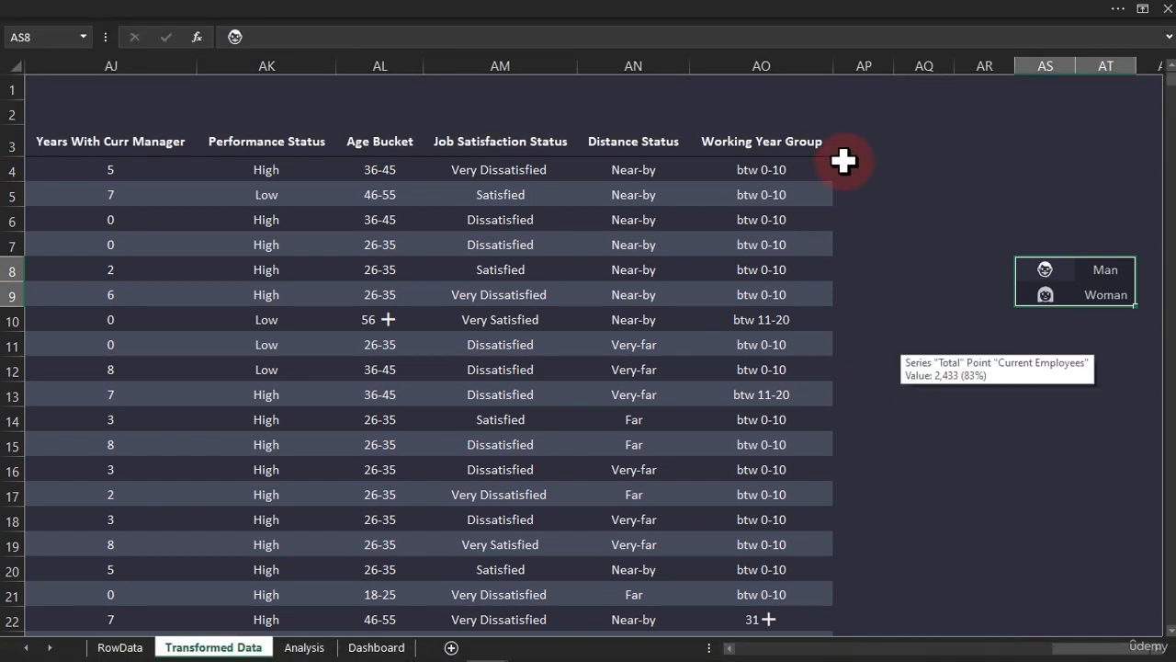
Enter the header Gender Filter in cell AP3 and autofit the width of column AP
click(845, 151)
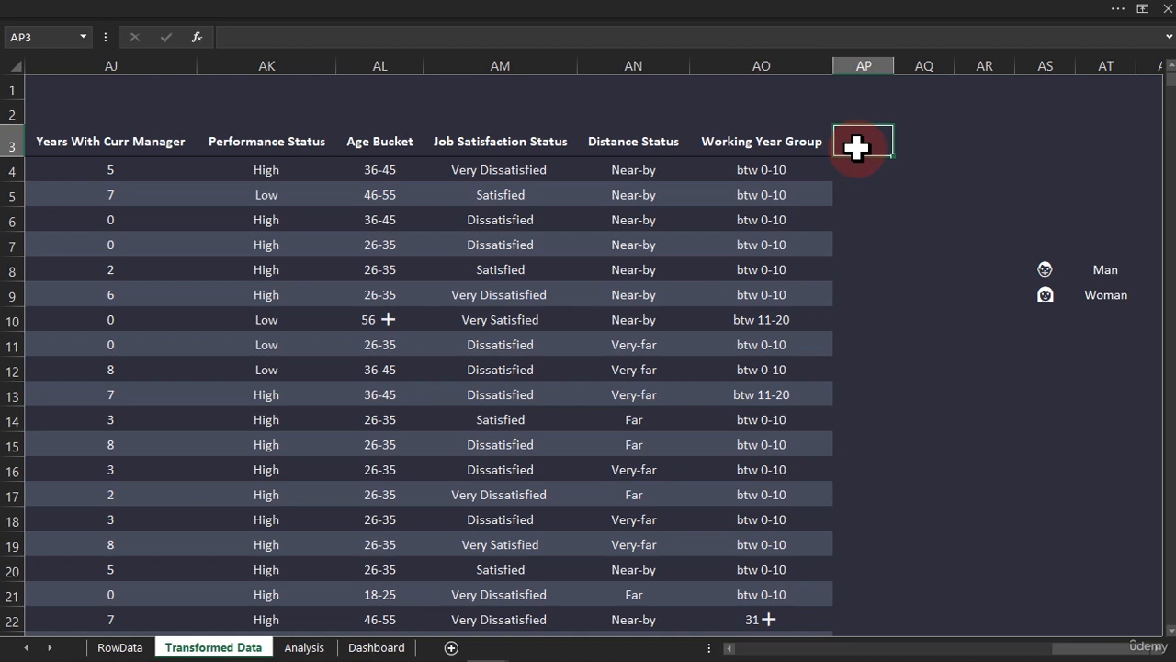
text(Gender Filter)
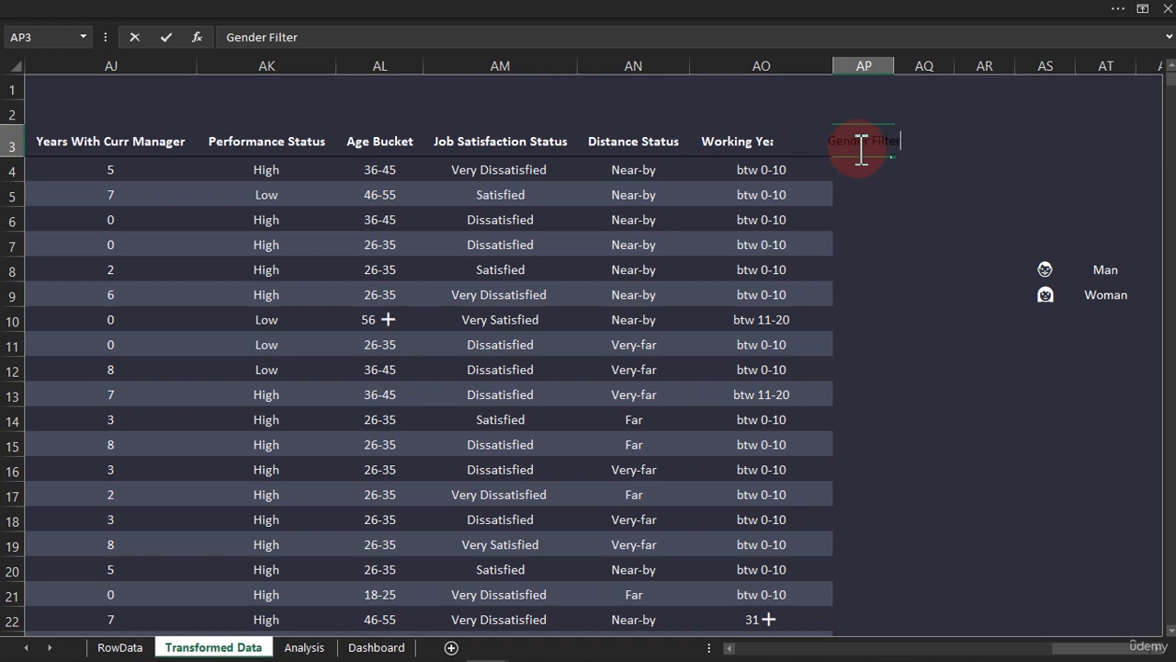
key(Return)
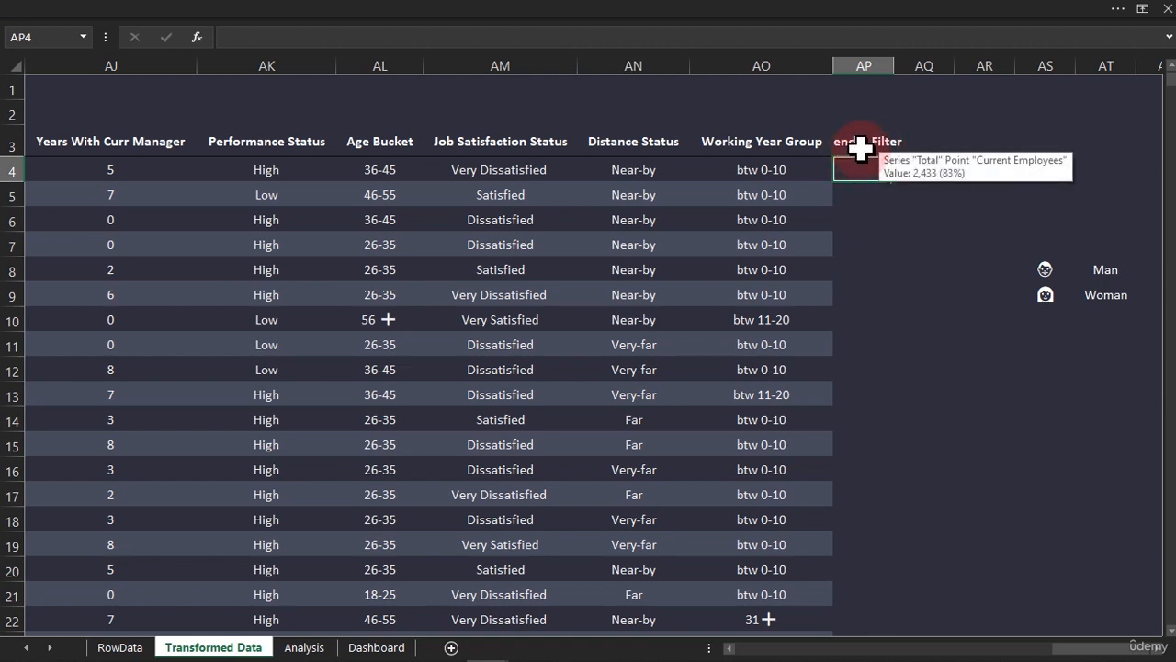
click(867, 140)
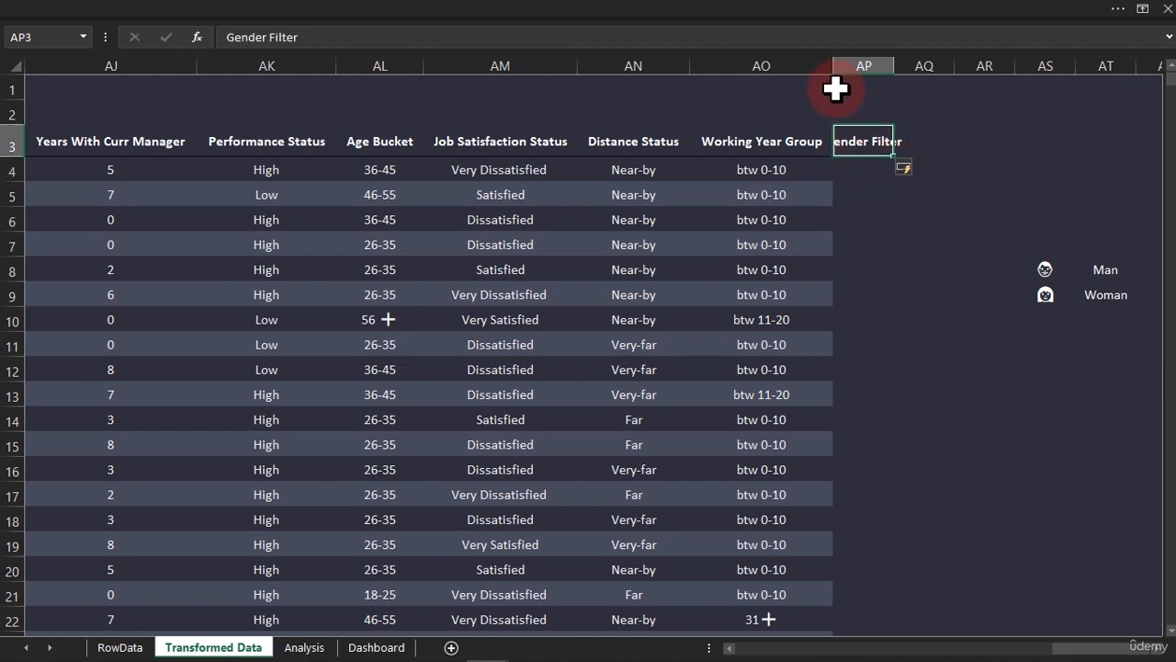
double_click(895, 66)
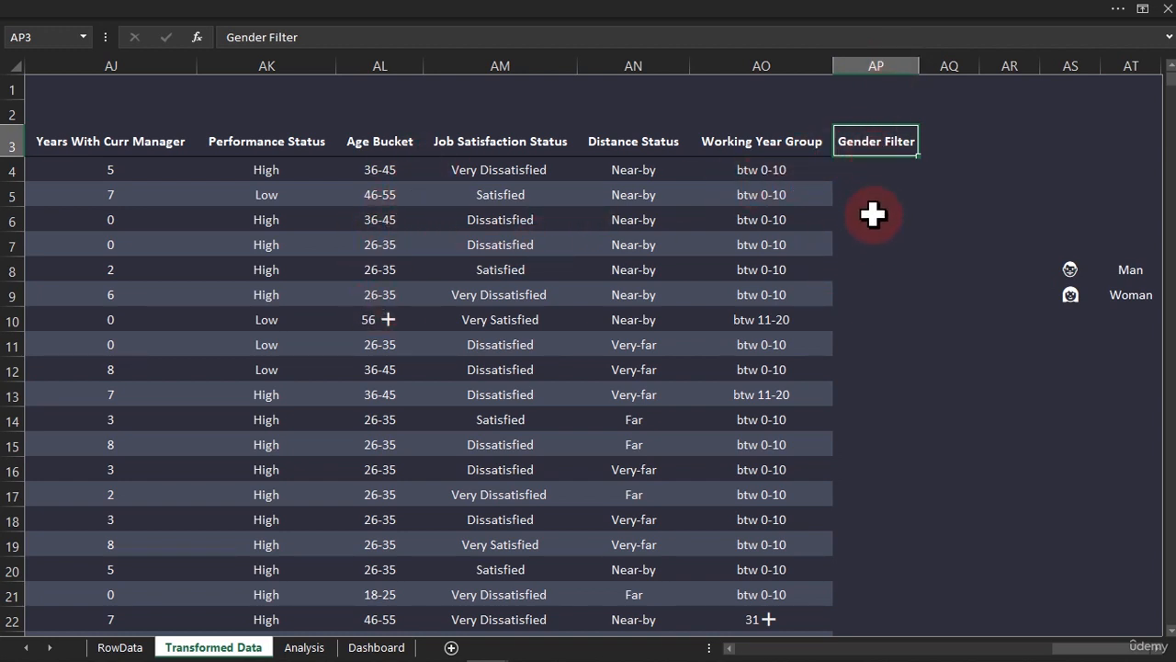
click(864, 168)
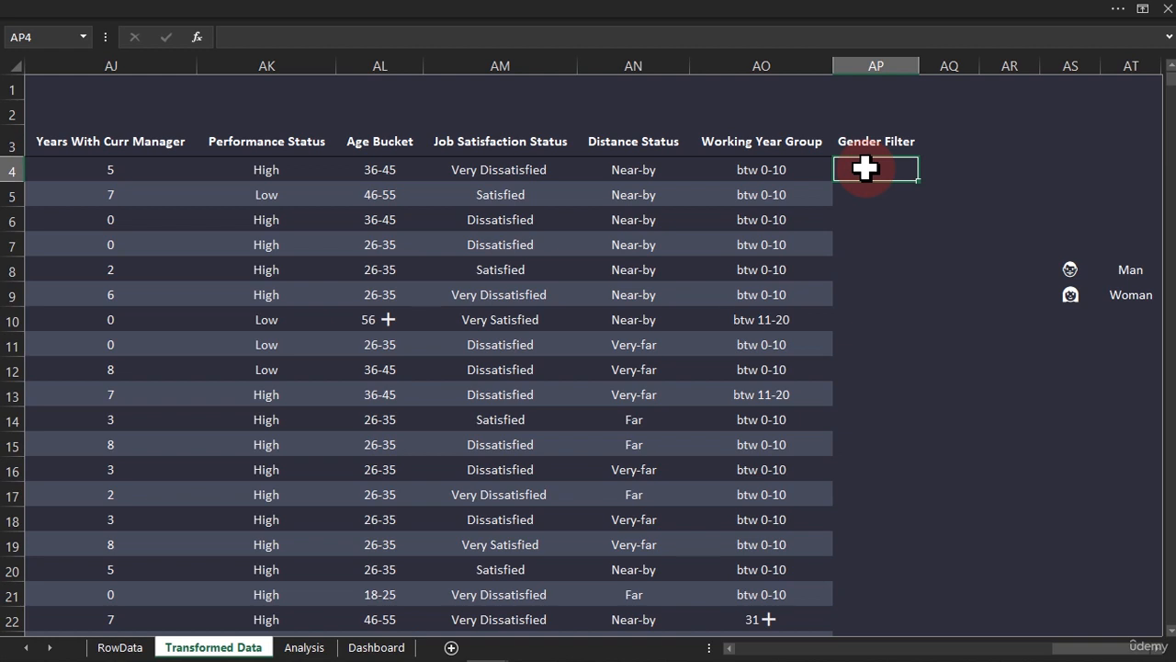
text(=)
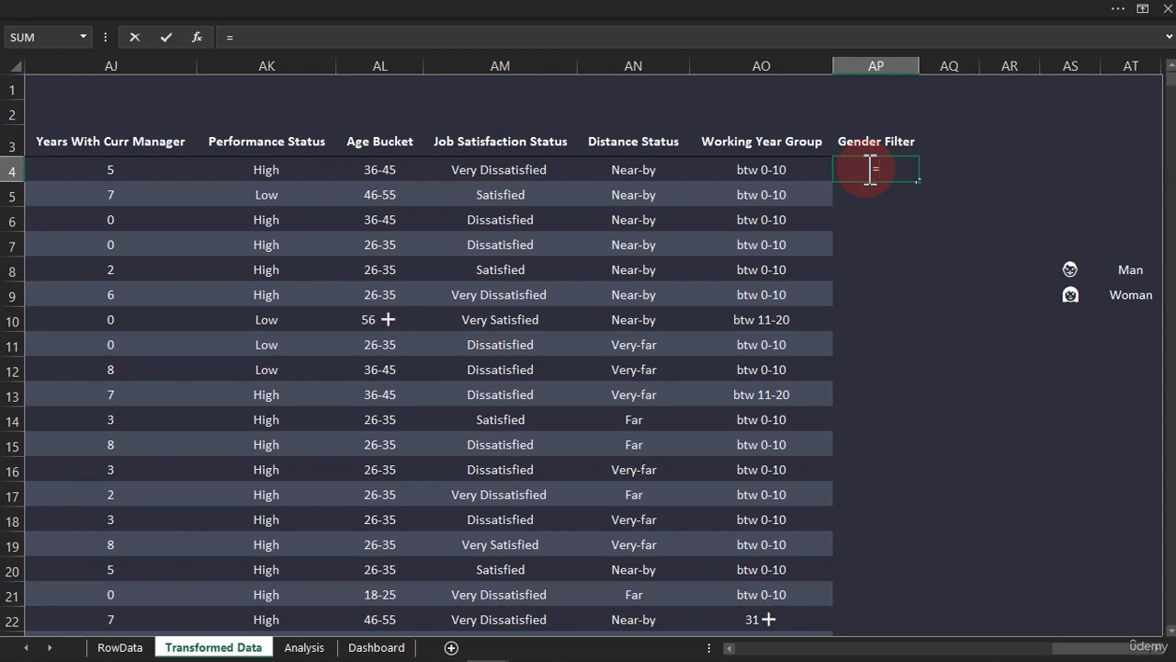
text(if)
key(Tab)
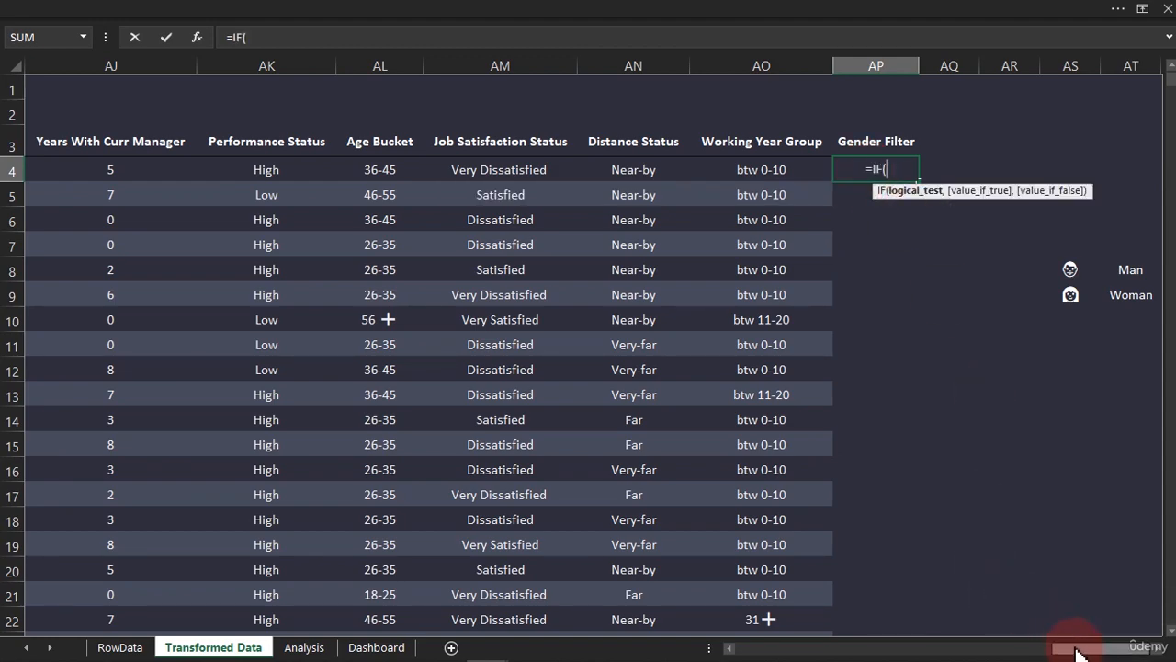
click(937, 651)
drag(938, 651, 570, 654)
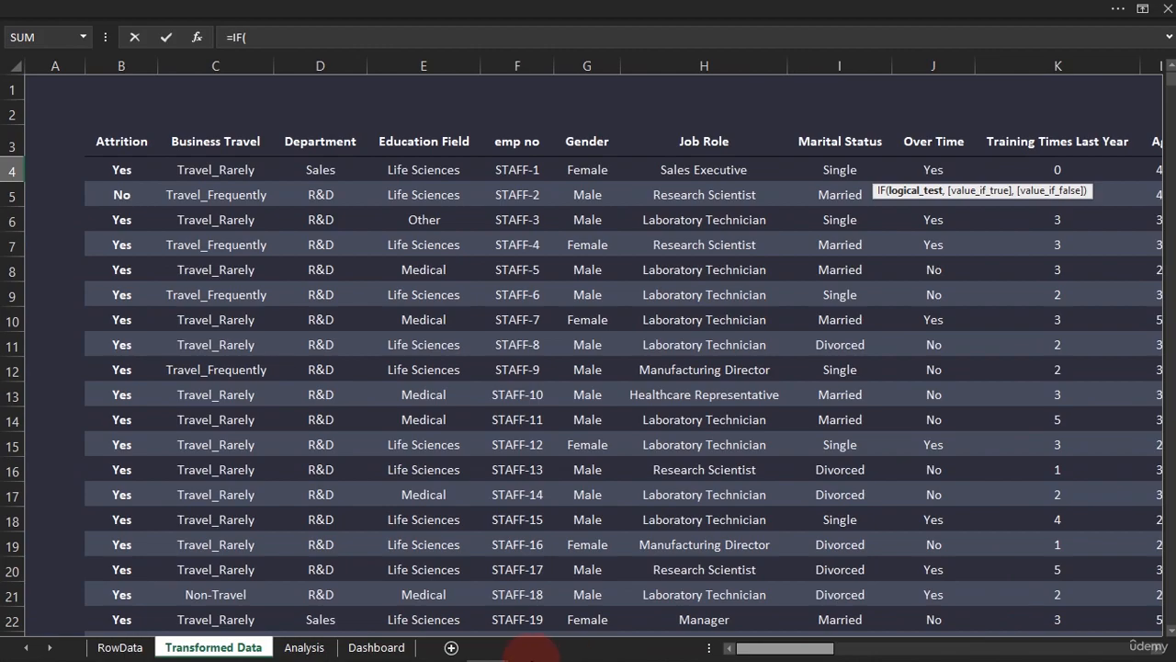
mouse_move(532, 647)
click(598, 553)
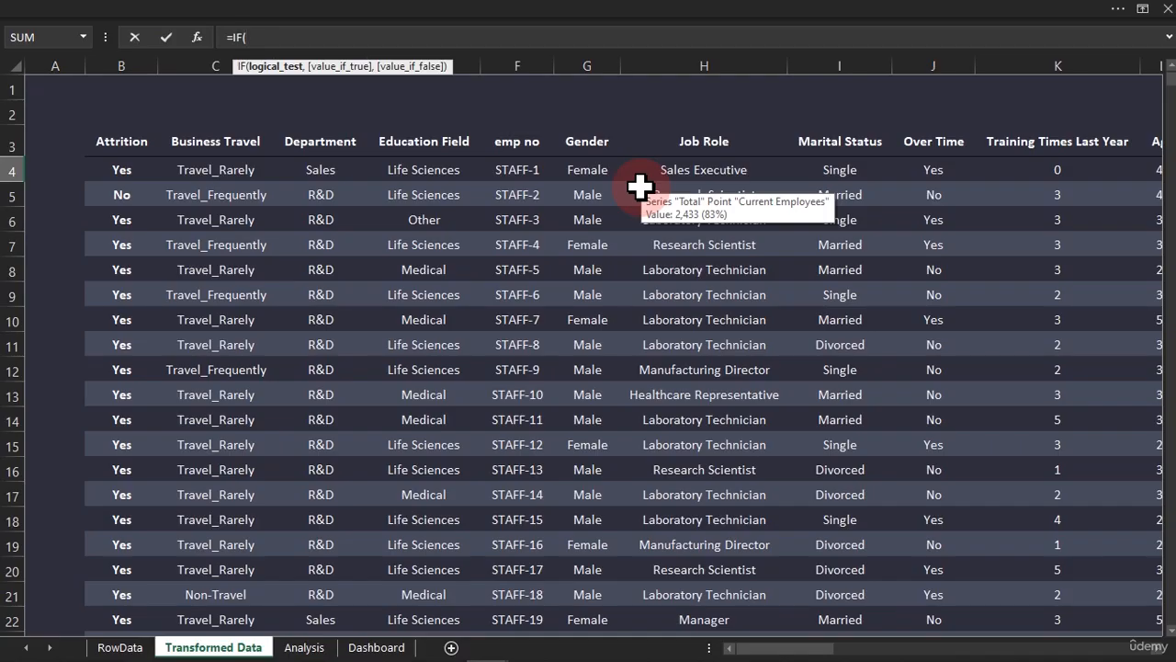
click(576, 167)
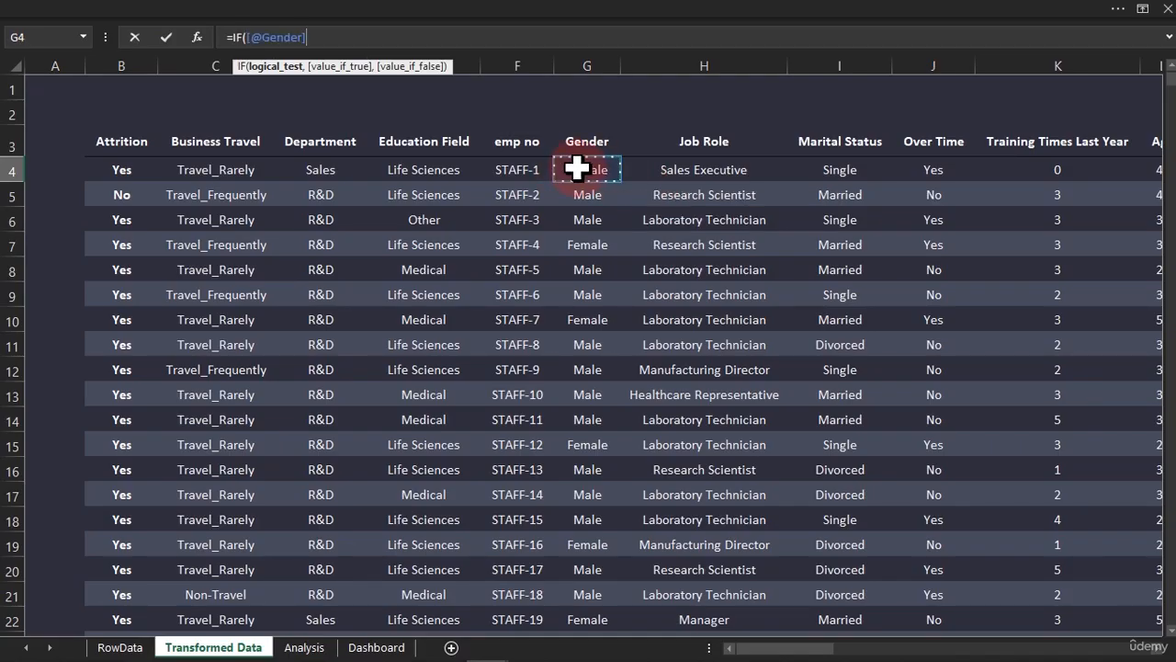
Complete the IF formula's logical test so that Gender is compared with the text "Male"
text(=Male)
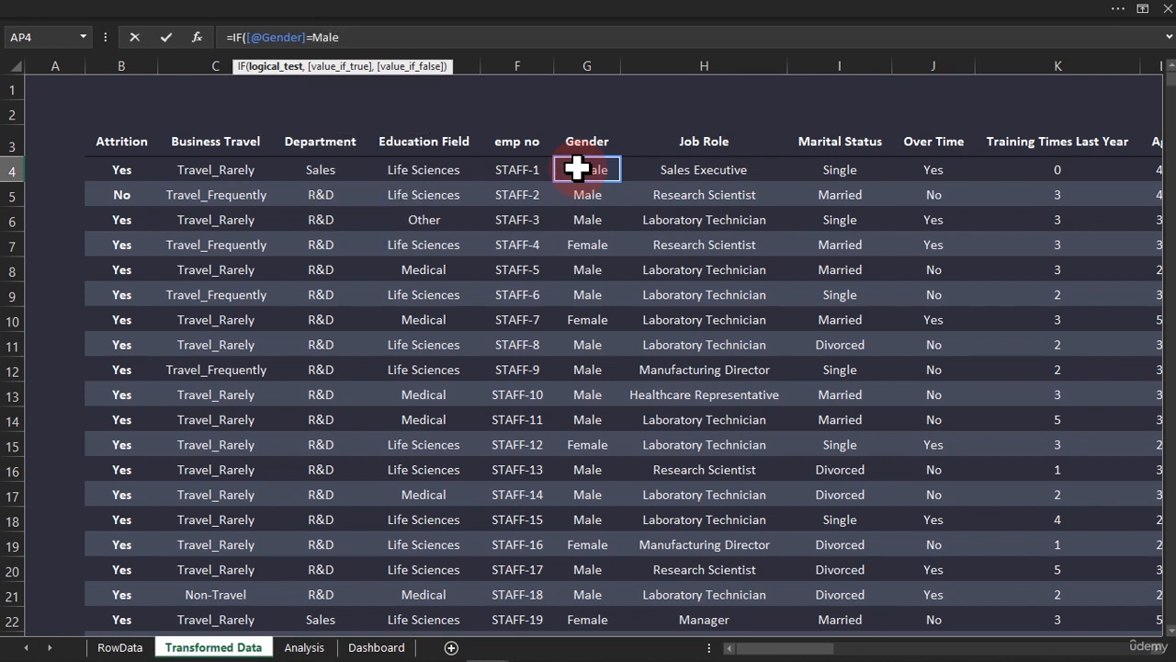
key(BackSpace)
key(BackSpace)
key(BackSpace)
key(BackSpace)
text("Male",)
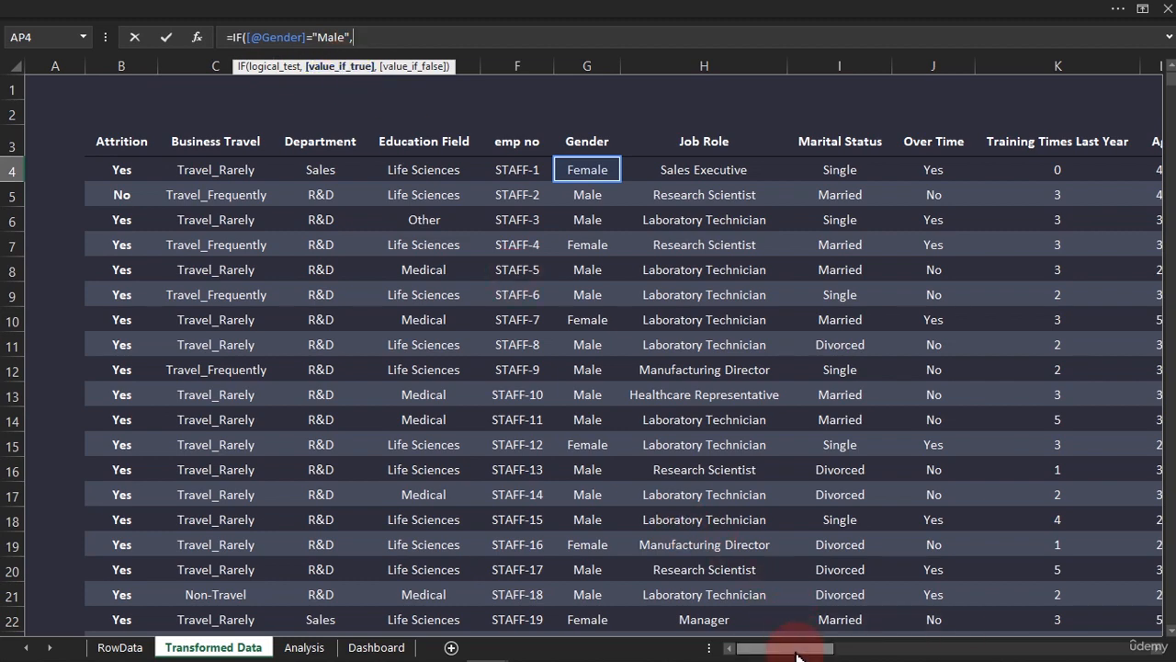
Return $AS$8 if true and $AS$9 if false, and commit the IF formula to the Gender Filter column
drag(800, 651, 1142, 652)
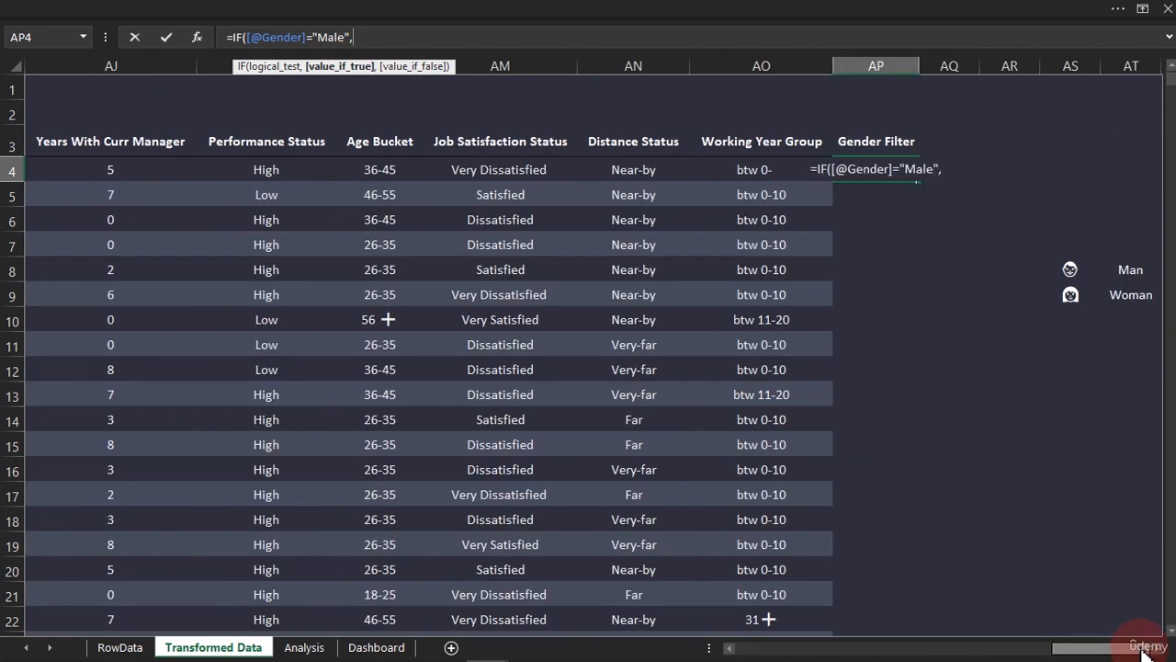
click(1075, 268)
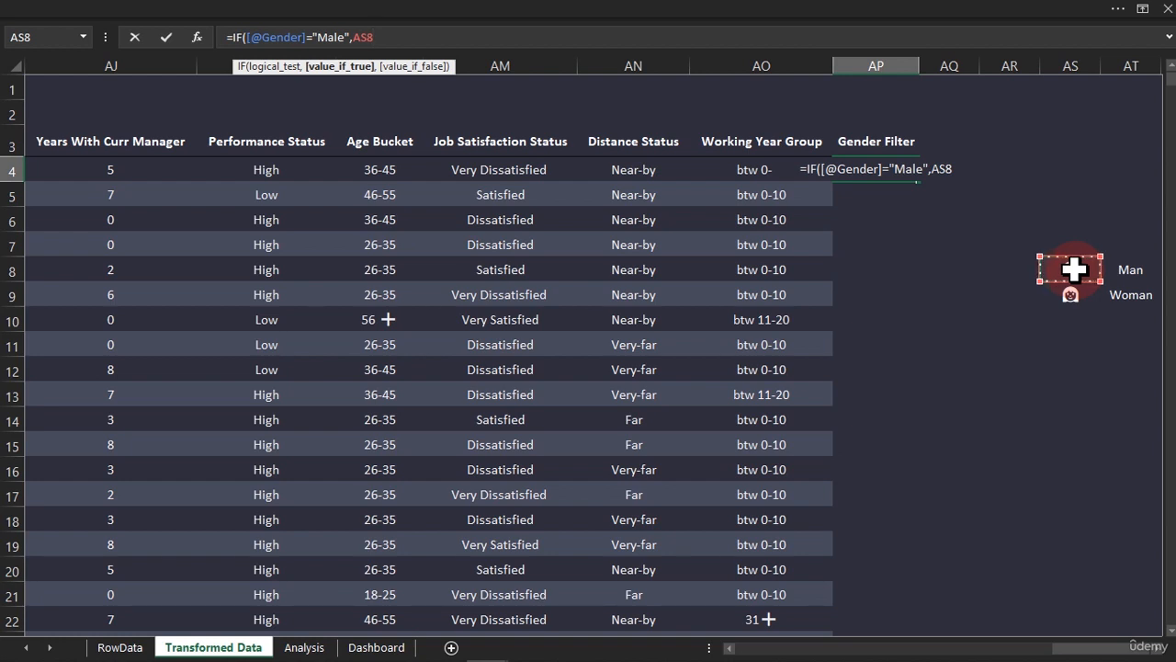
key(F4)
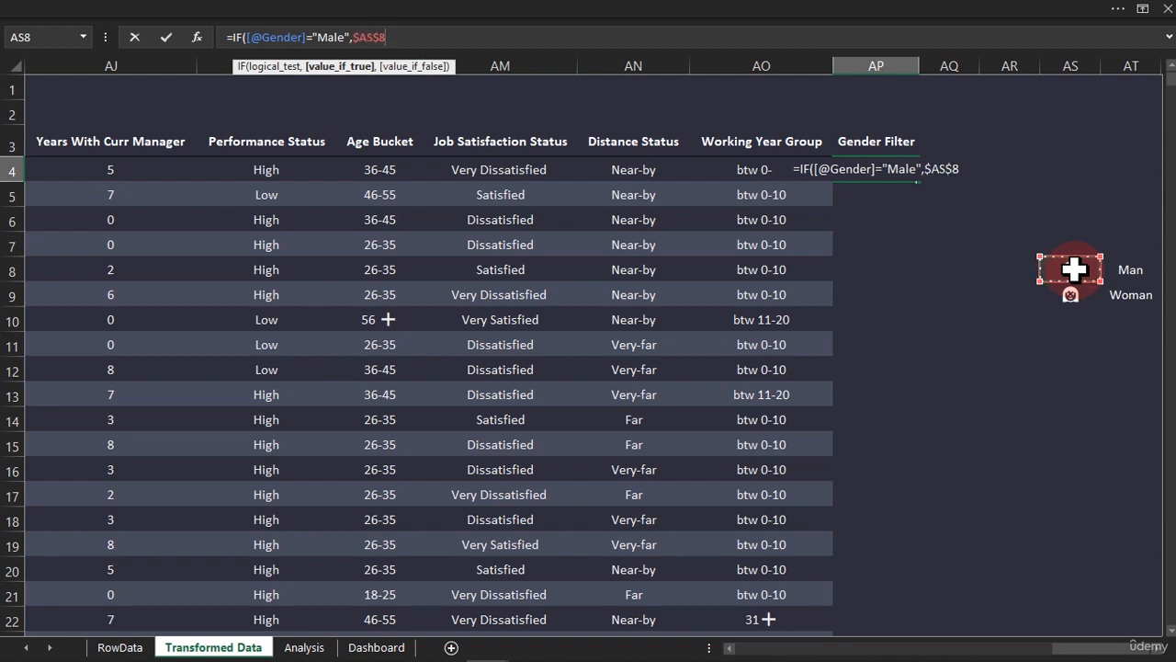
text(,)
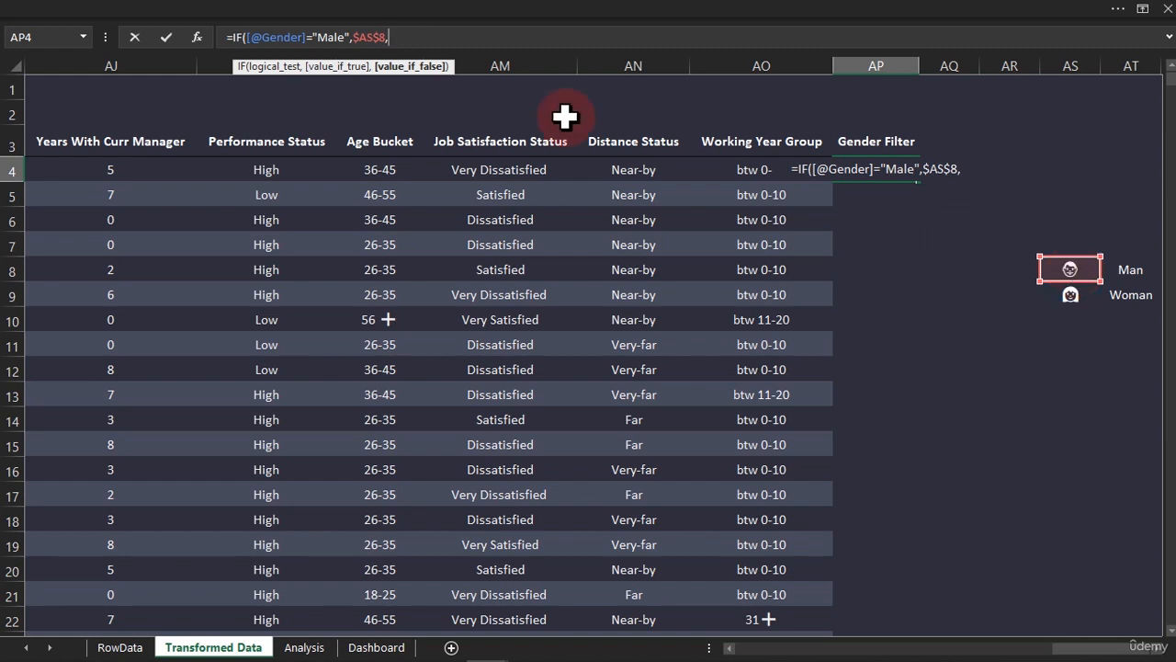
click(1071, 296)
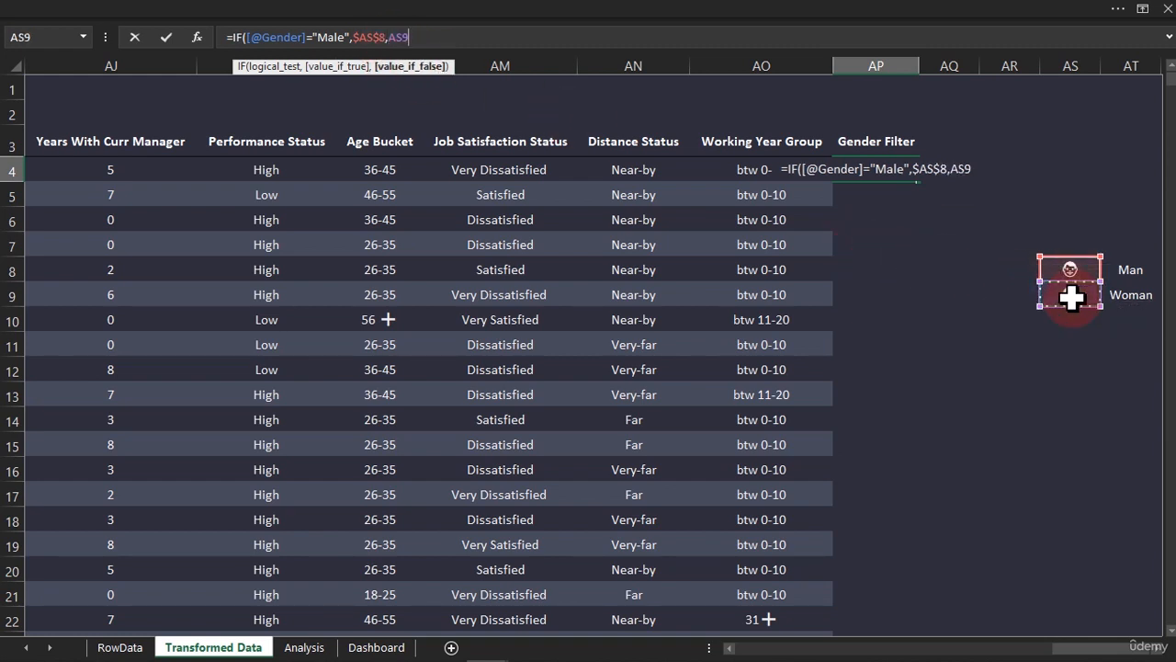
key(F4)
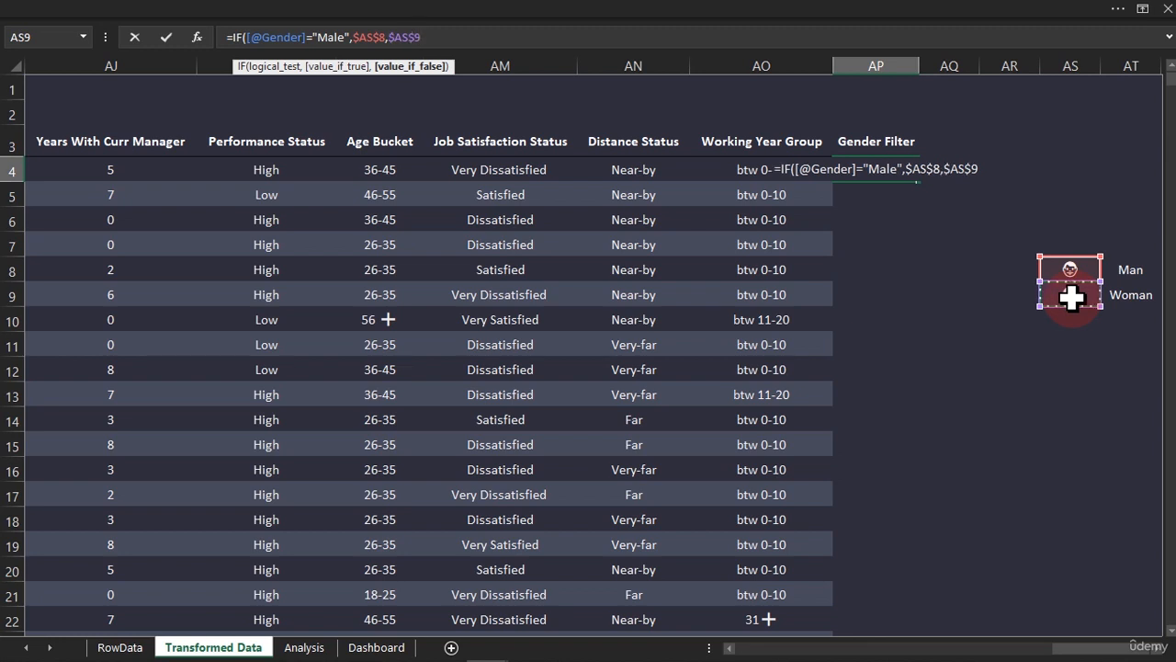
text())
key(Return)
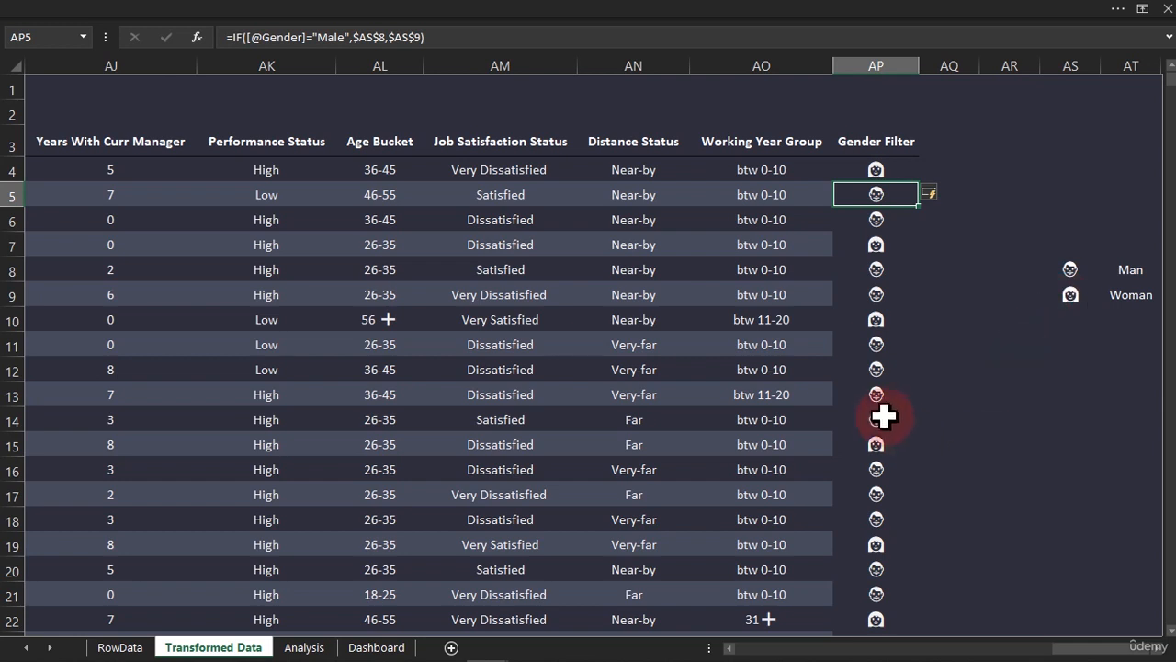
click(878, 347)
click(871, 311)
click(869, 296)
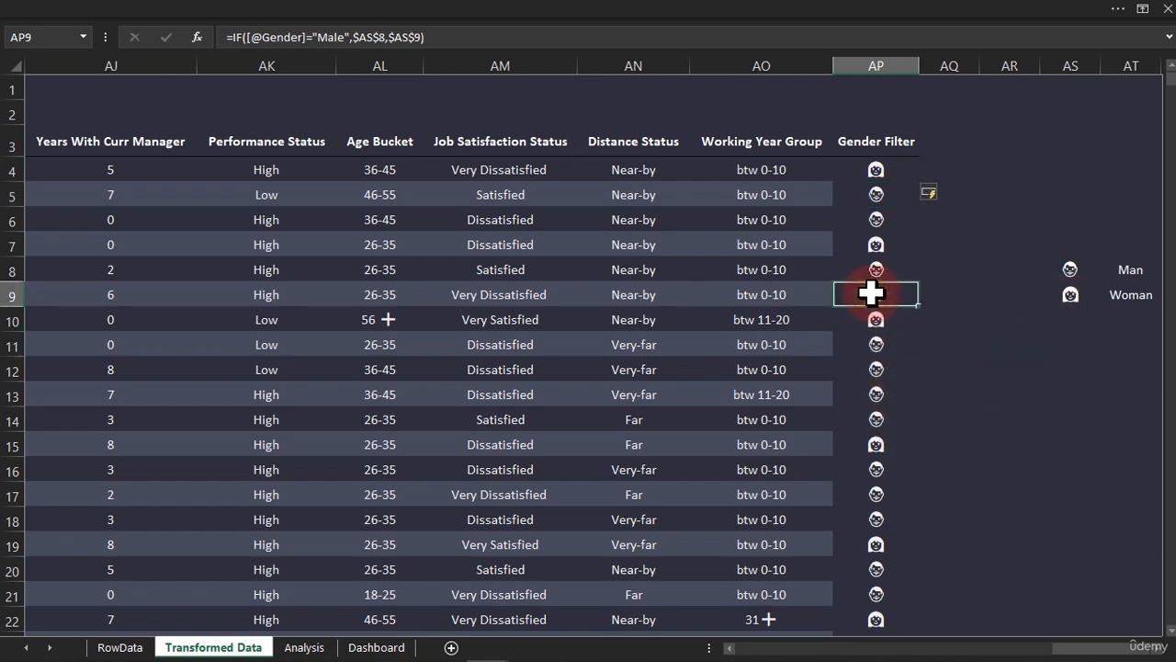
click(871, 267)
Try to paste cells AO4:AO5 of Working Year Group as formulas onto the Gender Filter column, and undo the paste
click(807, 193)
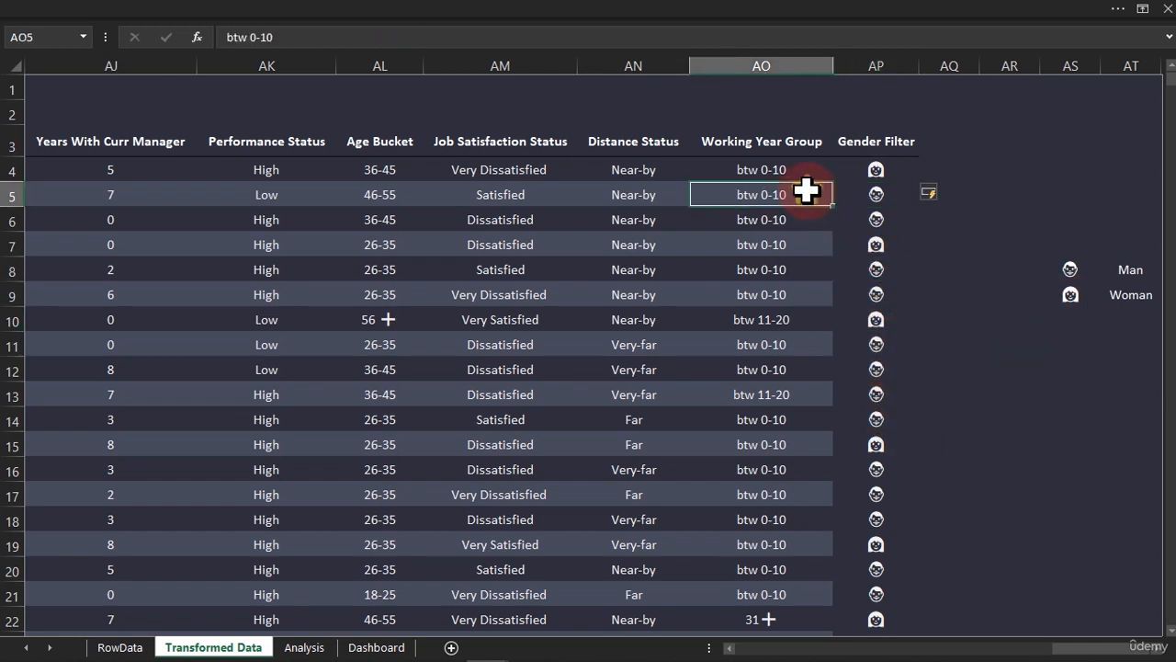
drag(779, 170, 779, 193)
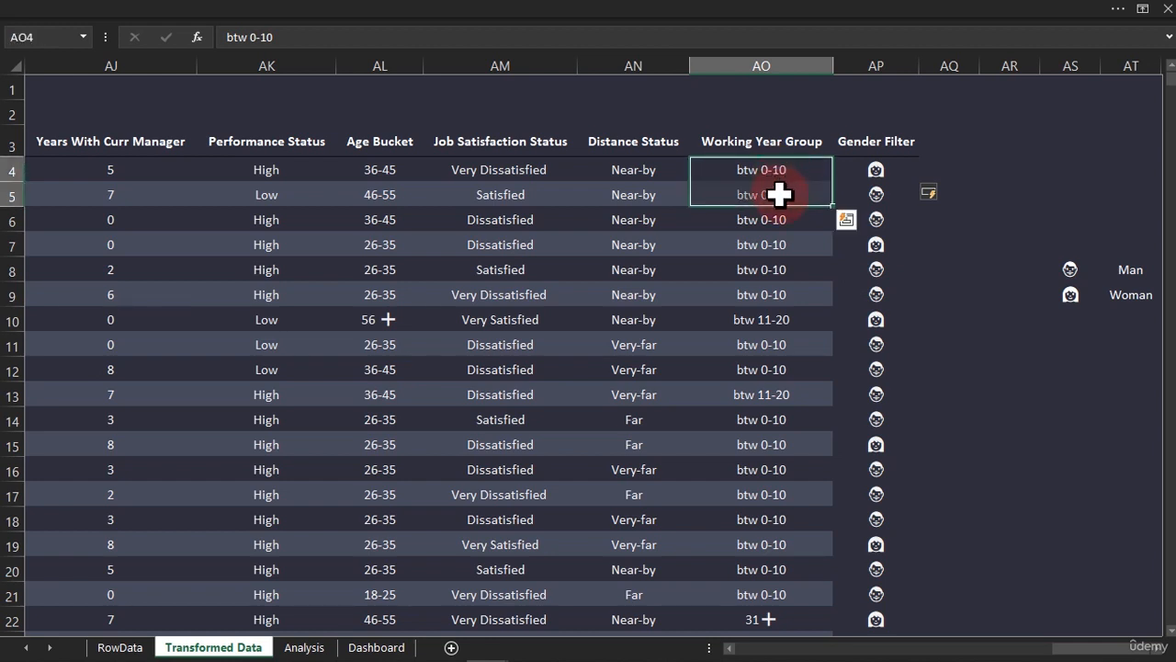
key(ctrl+c)
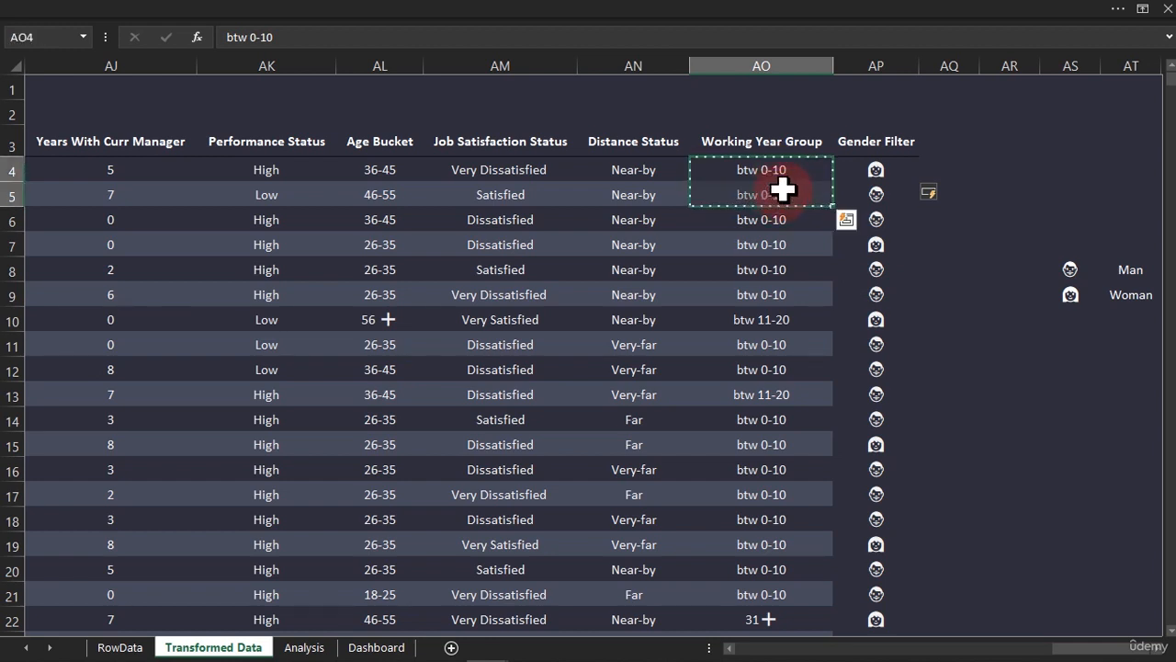
click(873, 166)
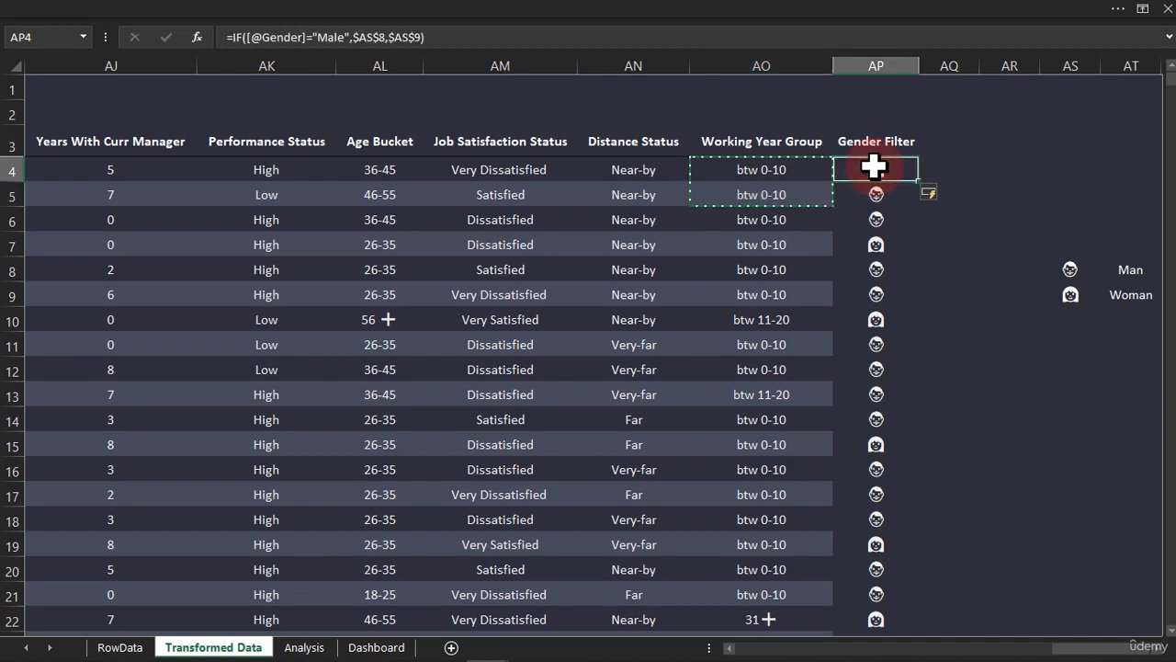
key(ctrl+shift+Down)
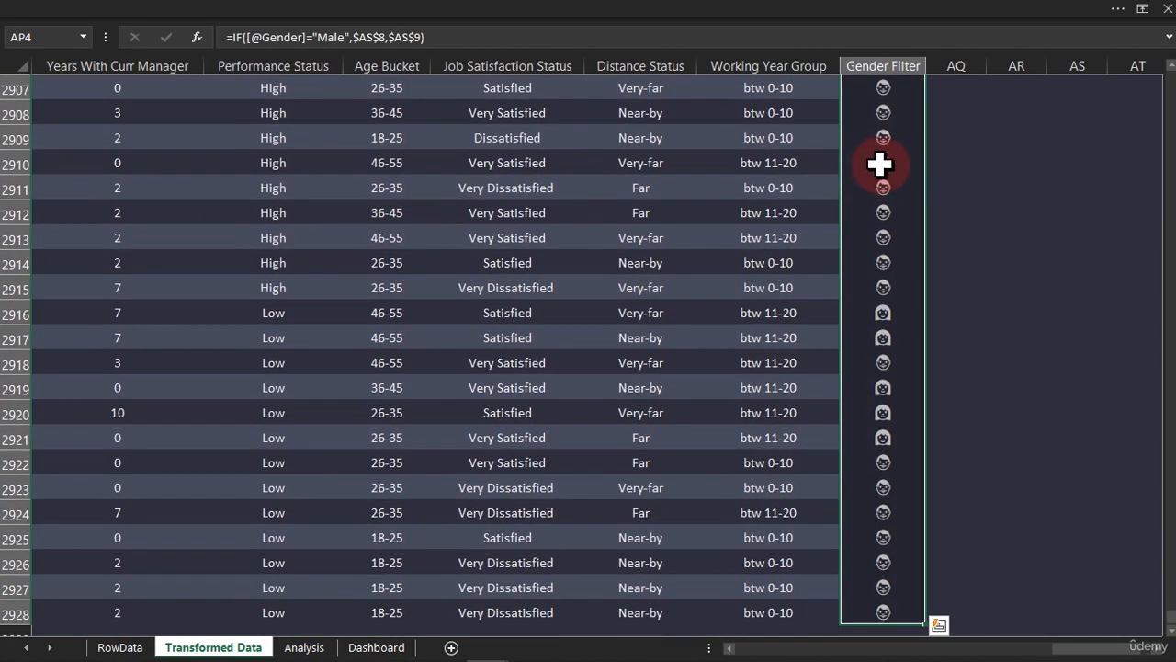
right_click(882, 164)
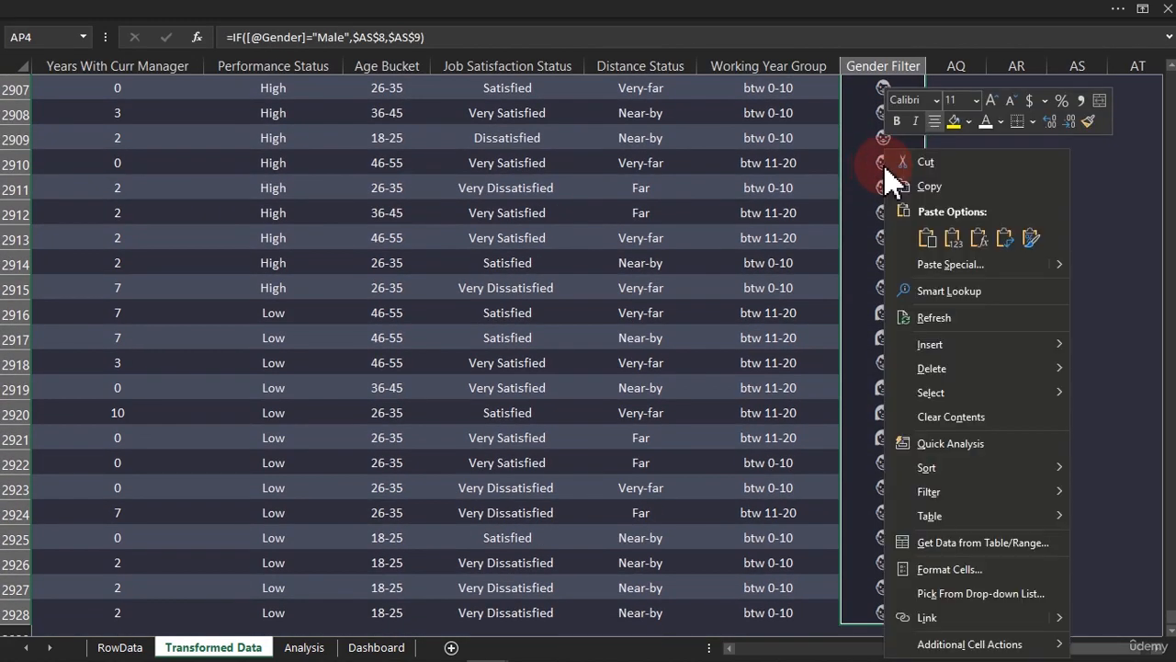
click(977, 240)
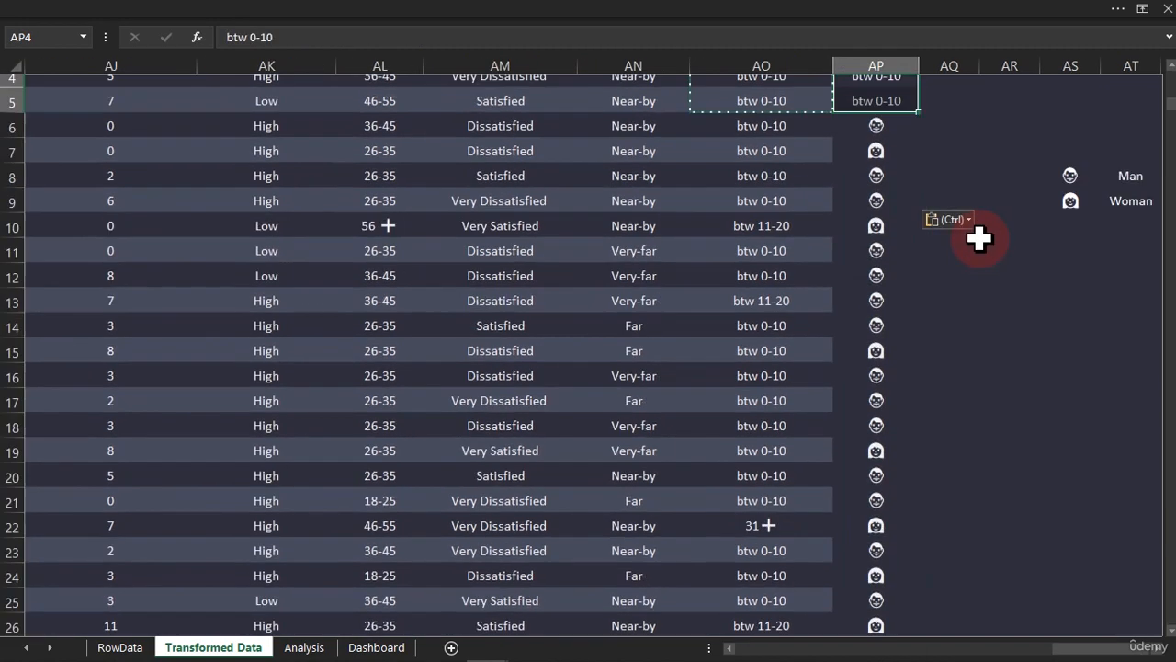
click(915, 241)
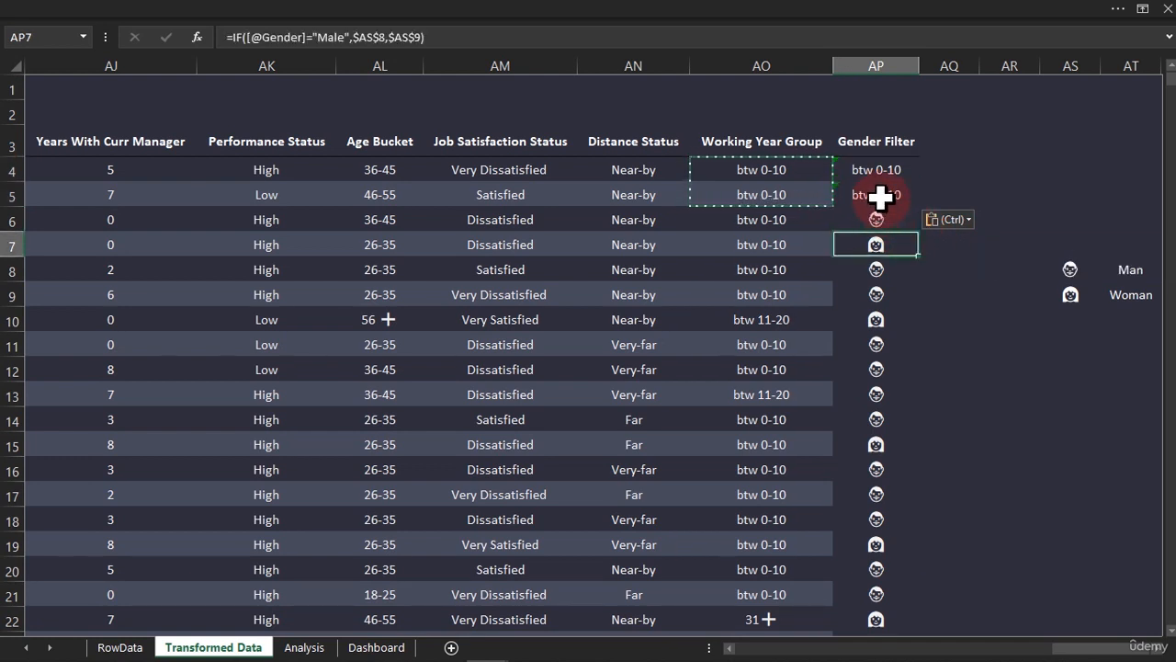
key(ctrl+z)
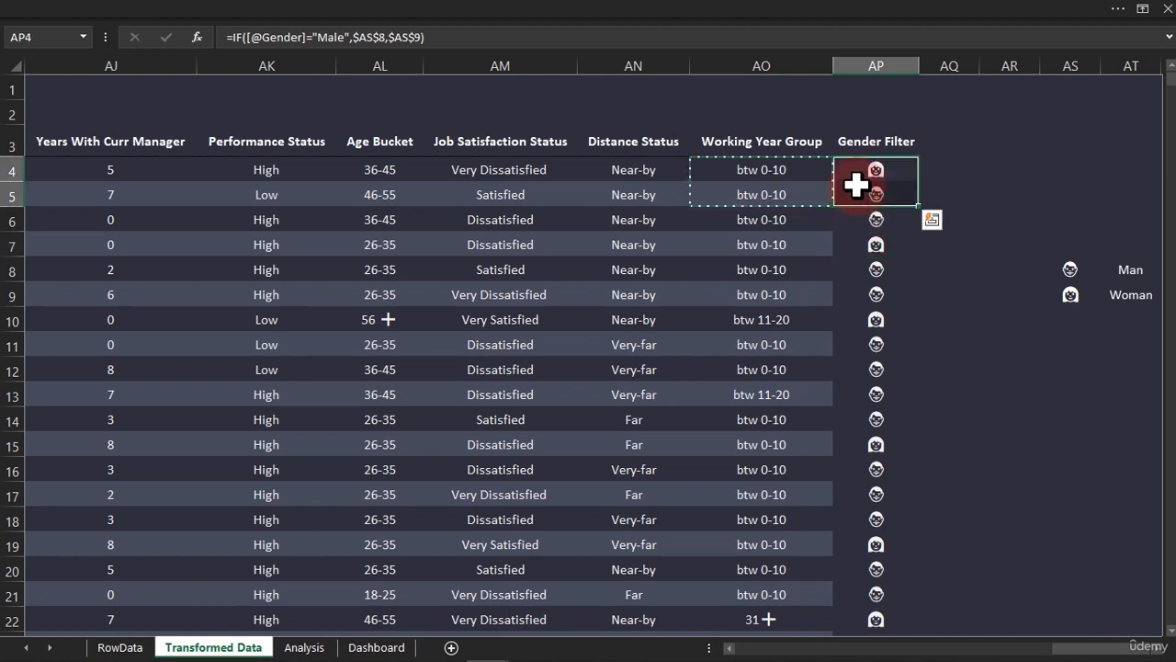
key(ctrl+q)
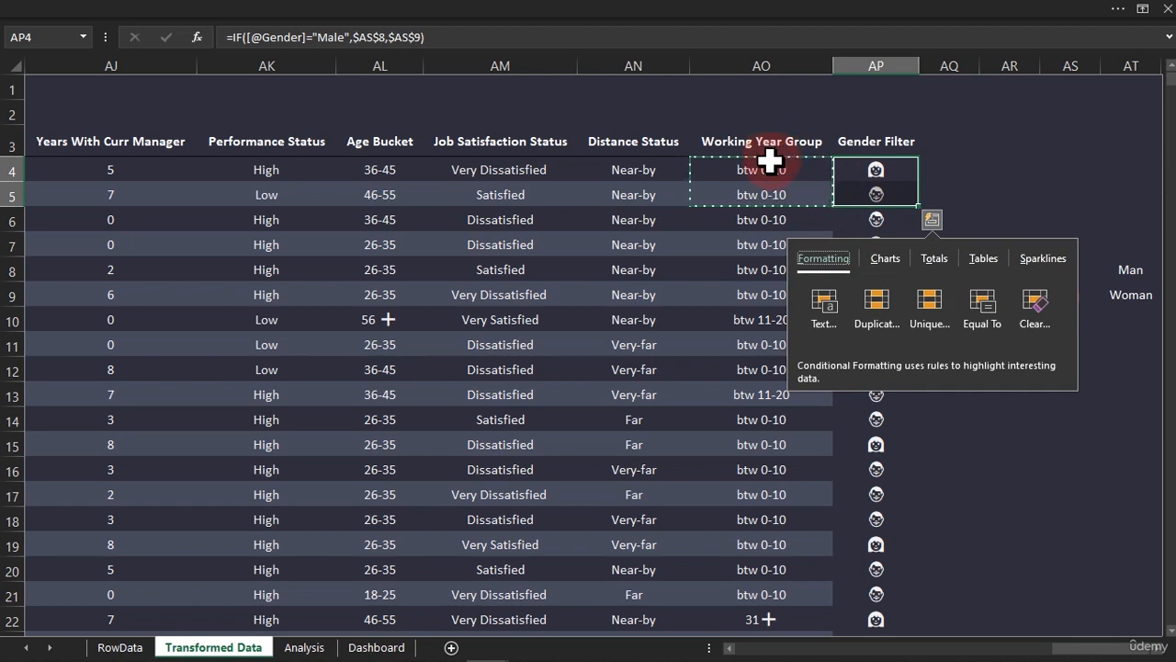
Copy cells AO4:AO5 and paste only their formats onto the whole Gender Filter column from AP4 to its last row
click(770, 161)
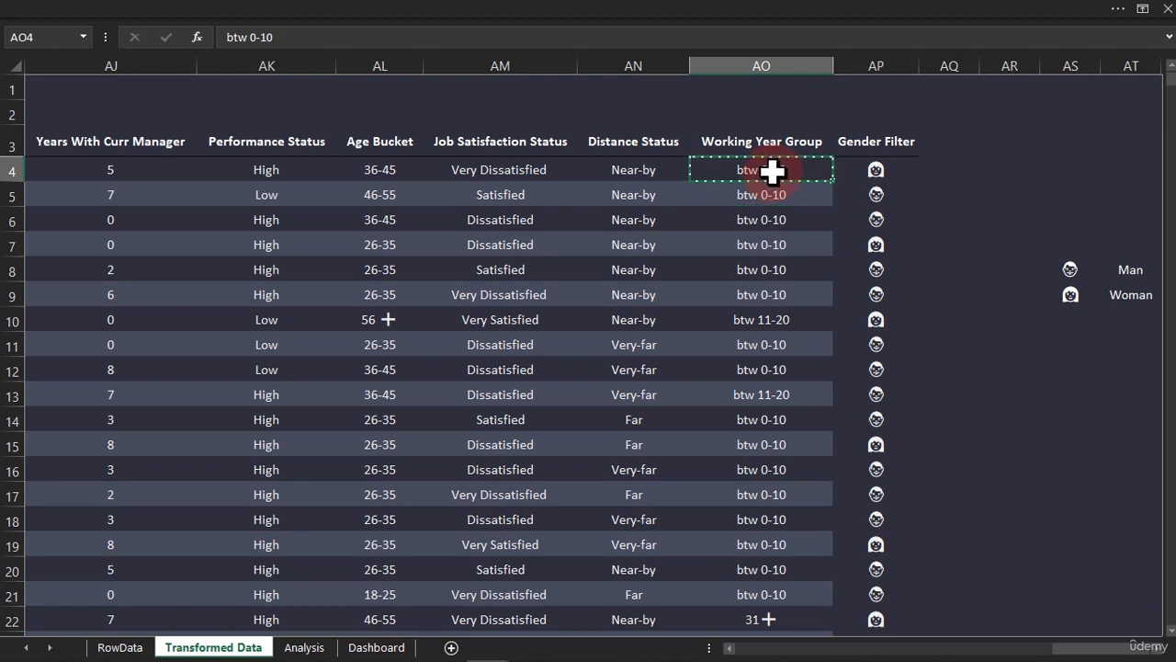
drag(770, 170, 769, 195)
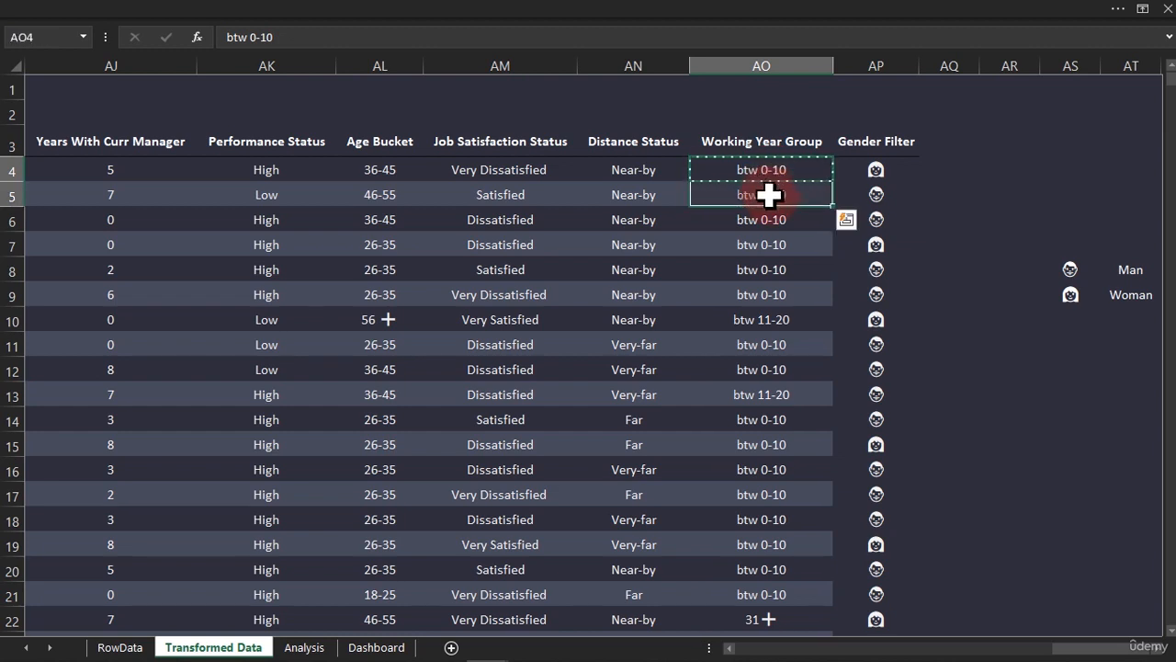
click(862, 168)
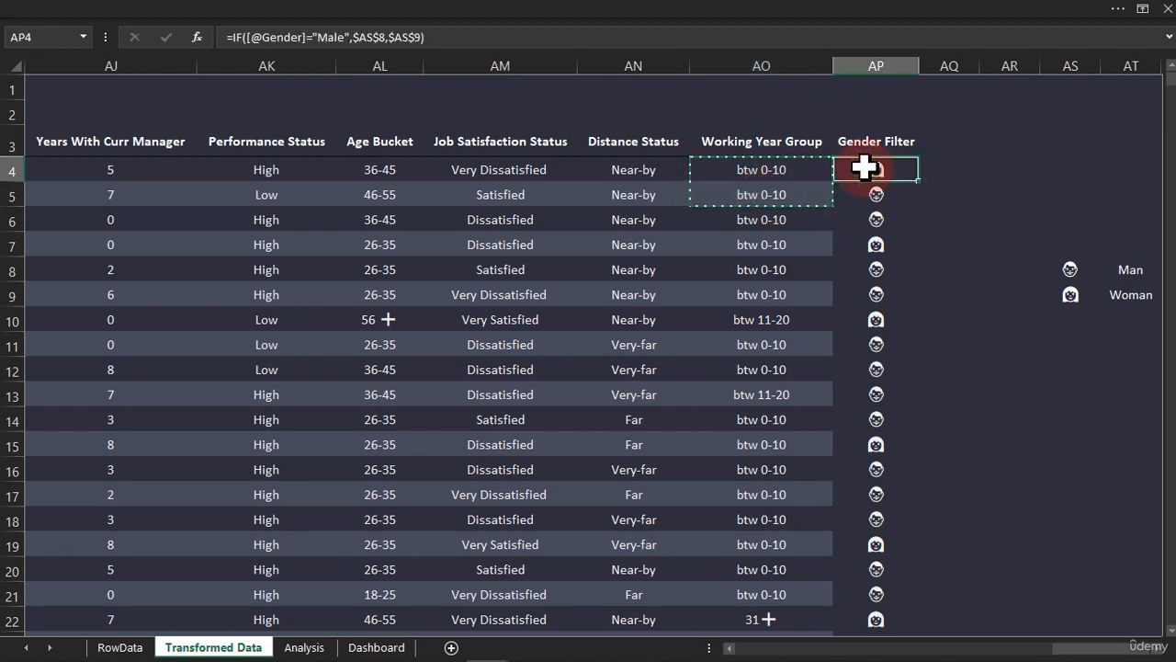
key(ctrl+shift+Down)
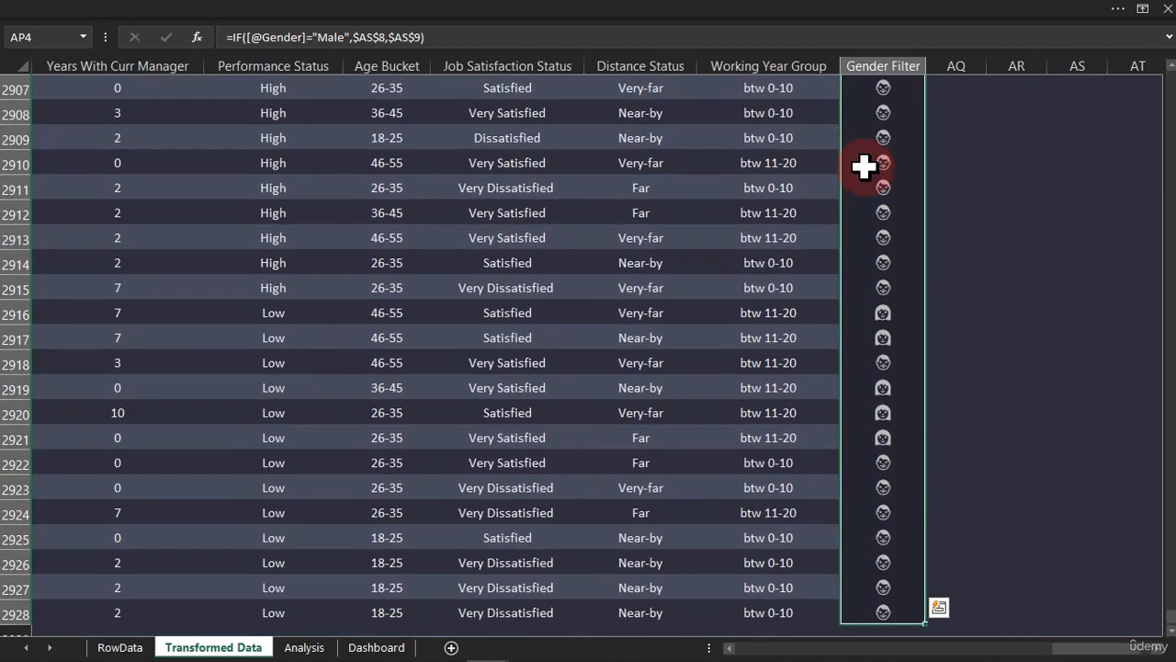
right_click(880, 137)
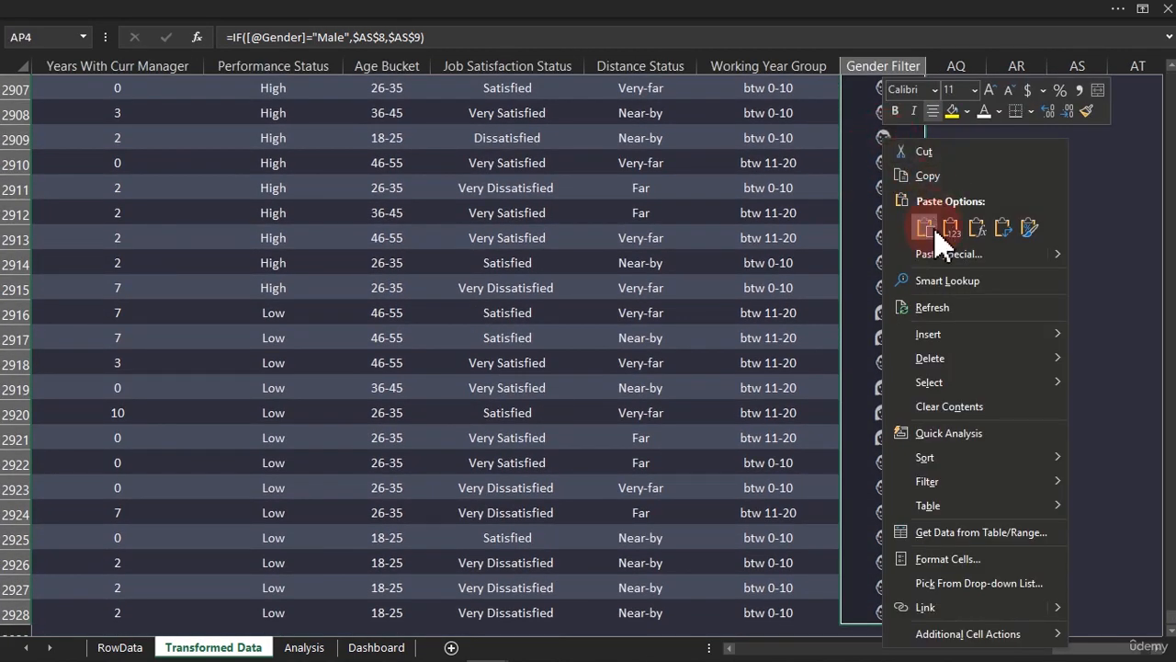
click(939, 251)
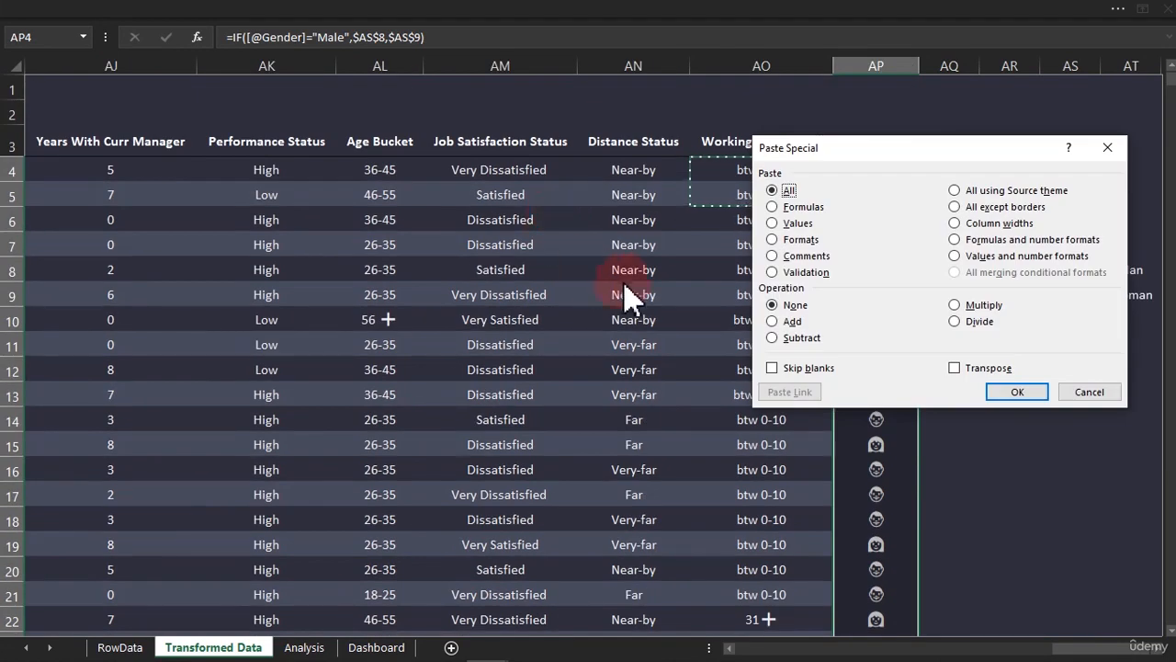
click(795, 240)
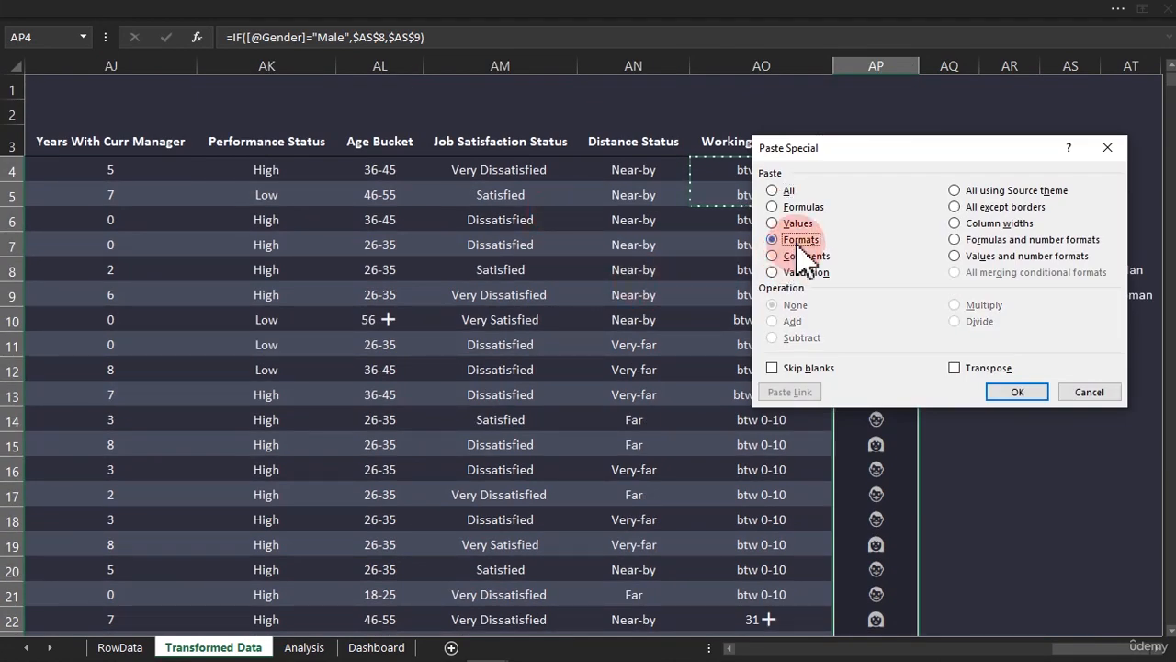
click(1015, 393)
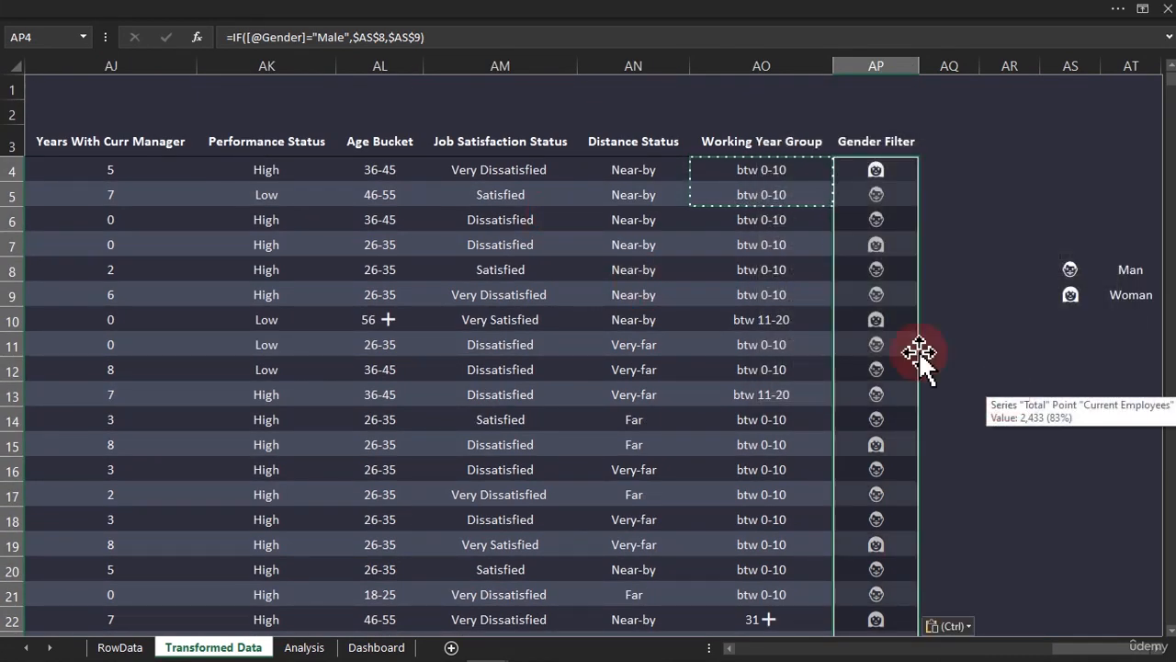
click(871, 319)
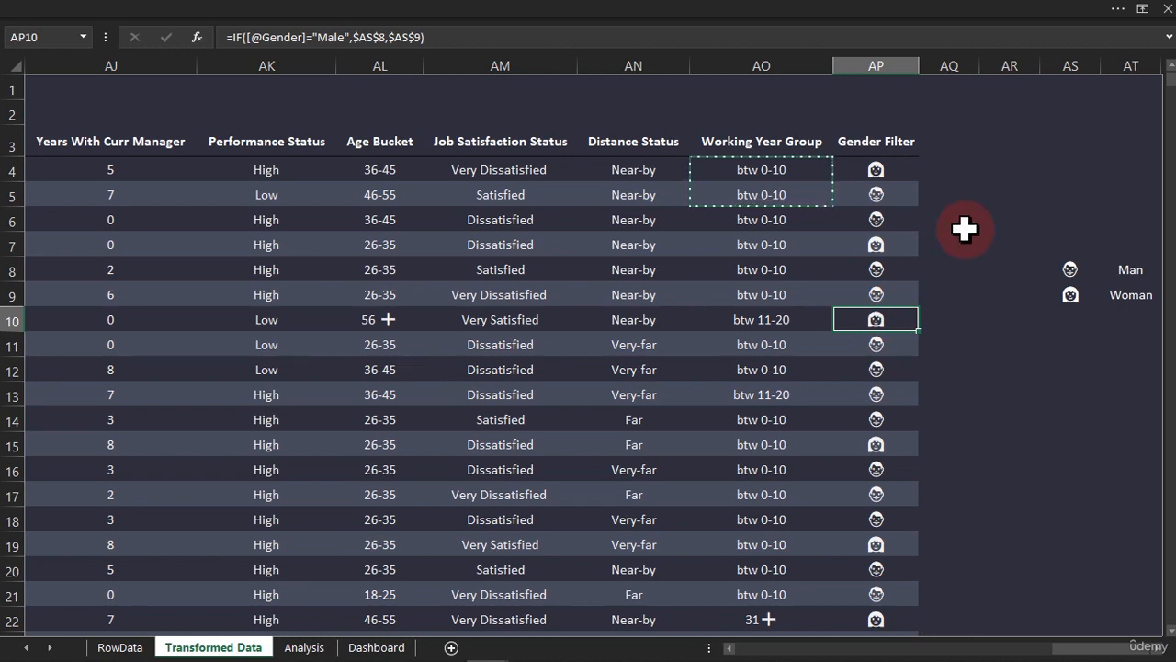
key(Escape)
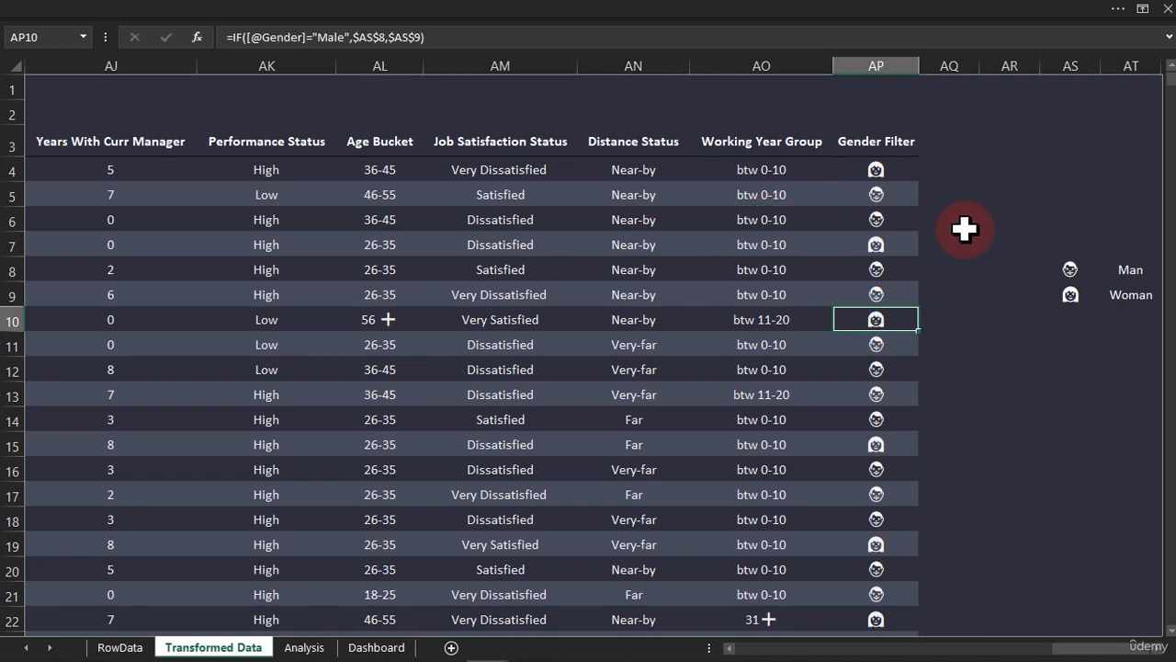
Go to the Analysis sheet and refresh all data sources in the workbook
click(874, 147)
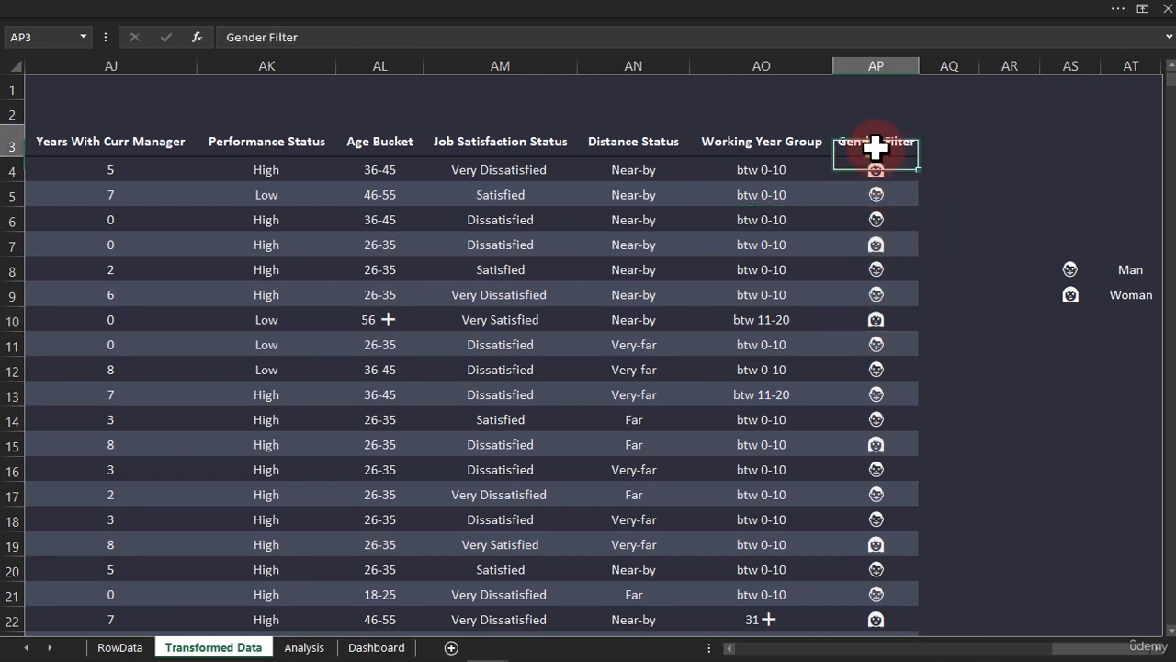
click(311, 649)
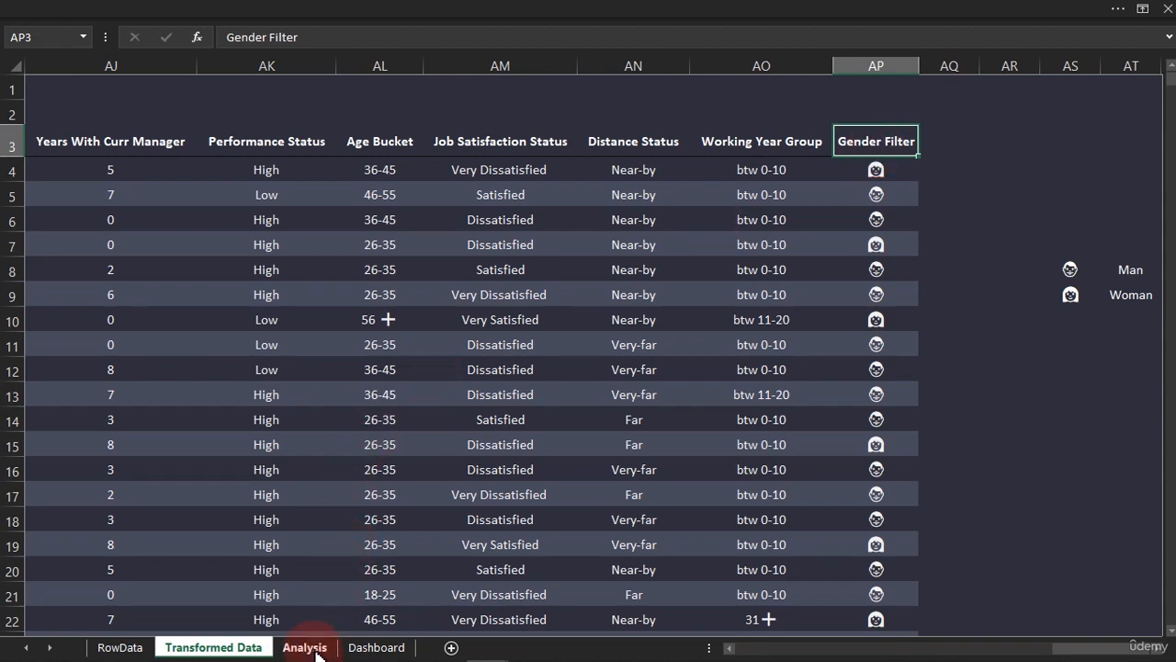
click(315, 649)
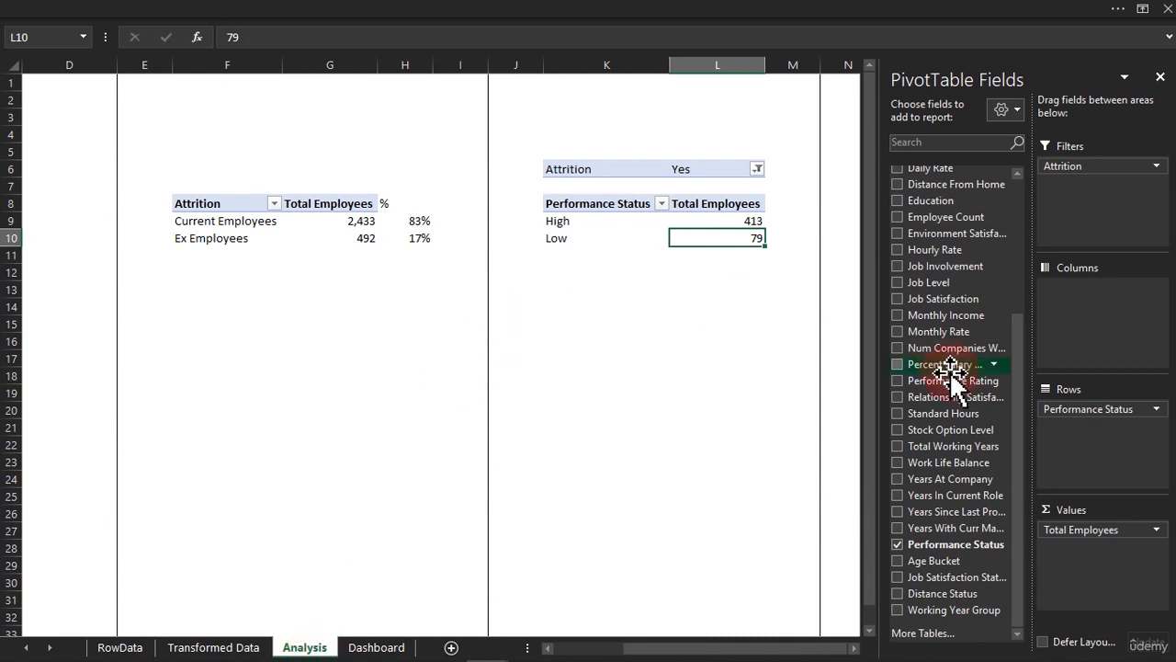
drag(1017, 362, 1013, 440)
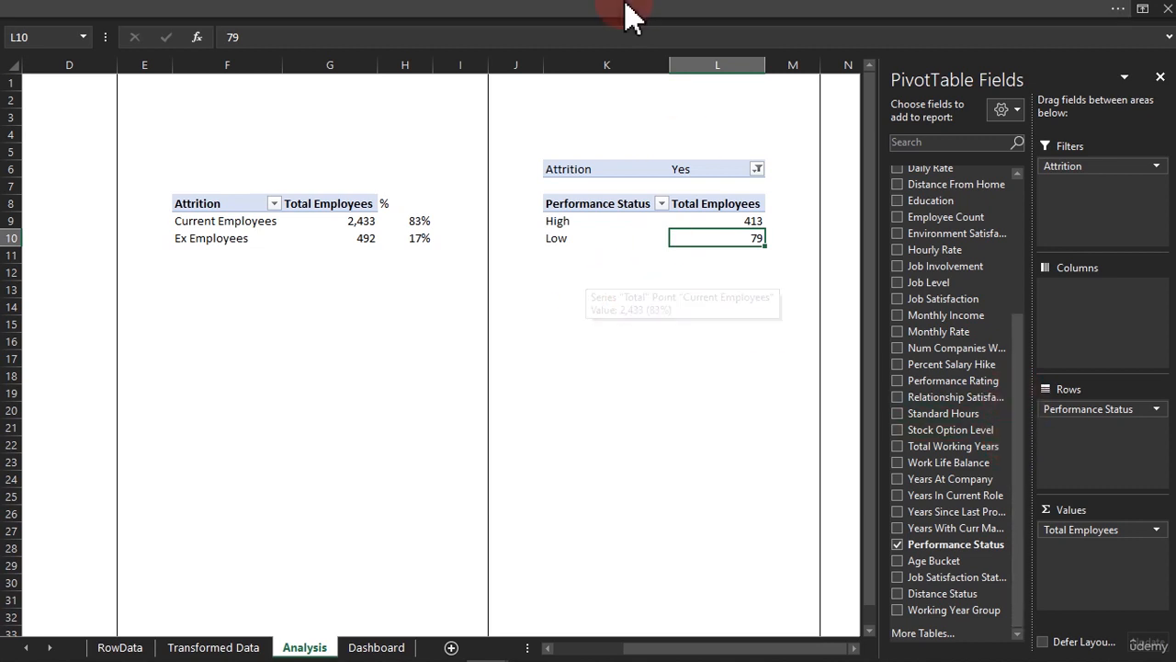
click(487, 14)
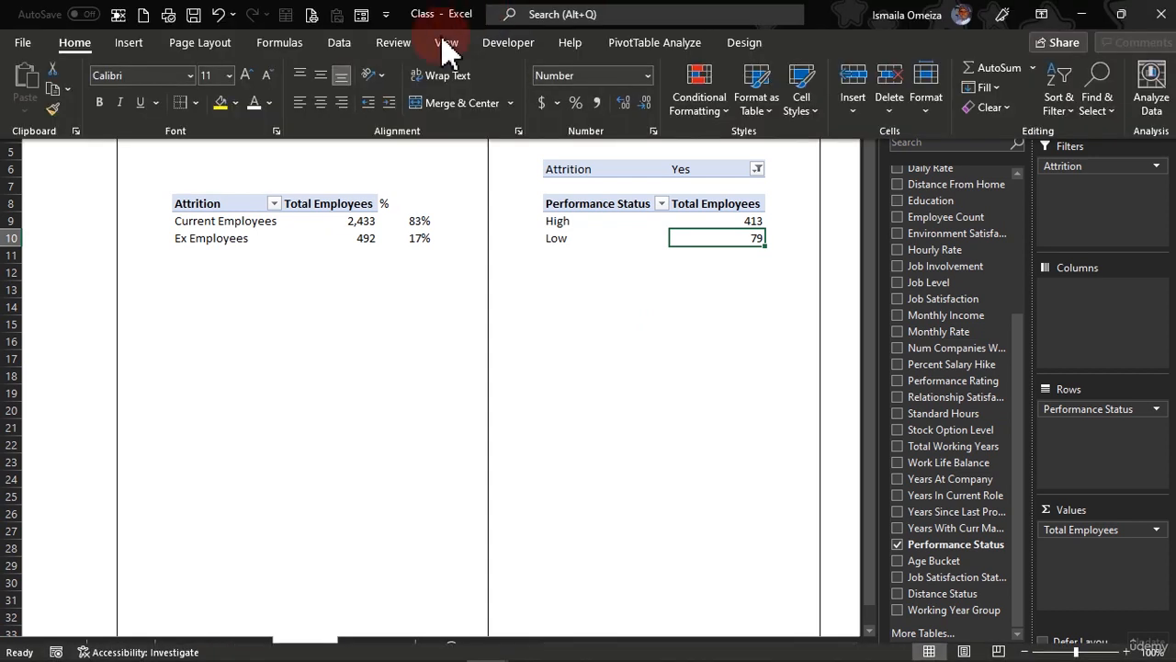
click(348, 43)
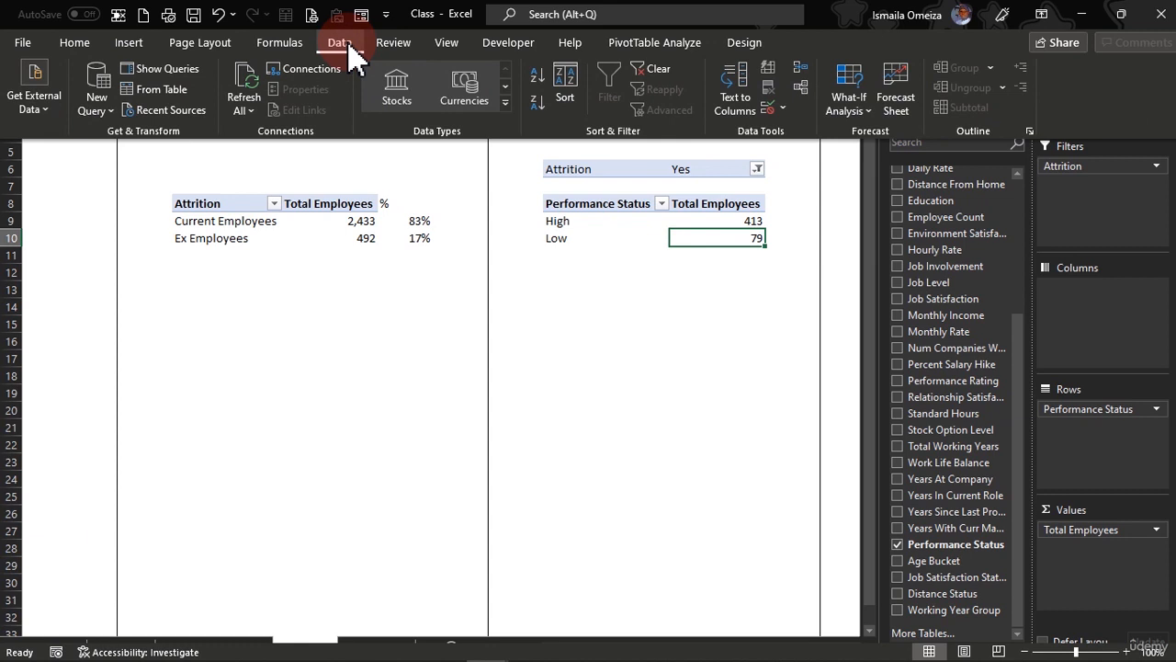
click(252, 92)
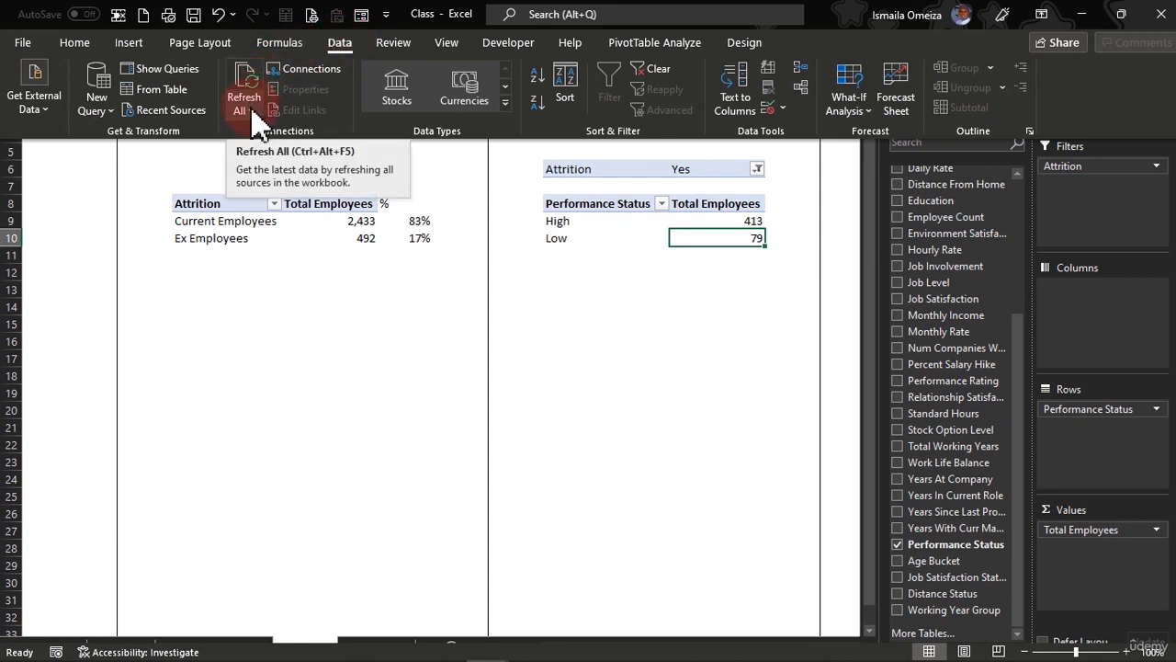
click(252, 108)
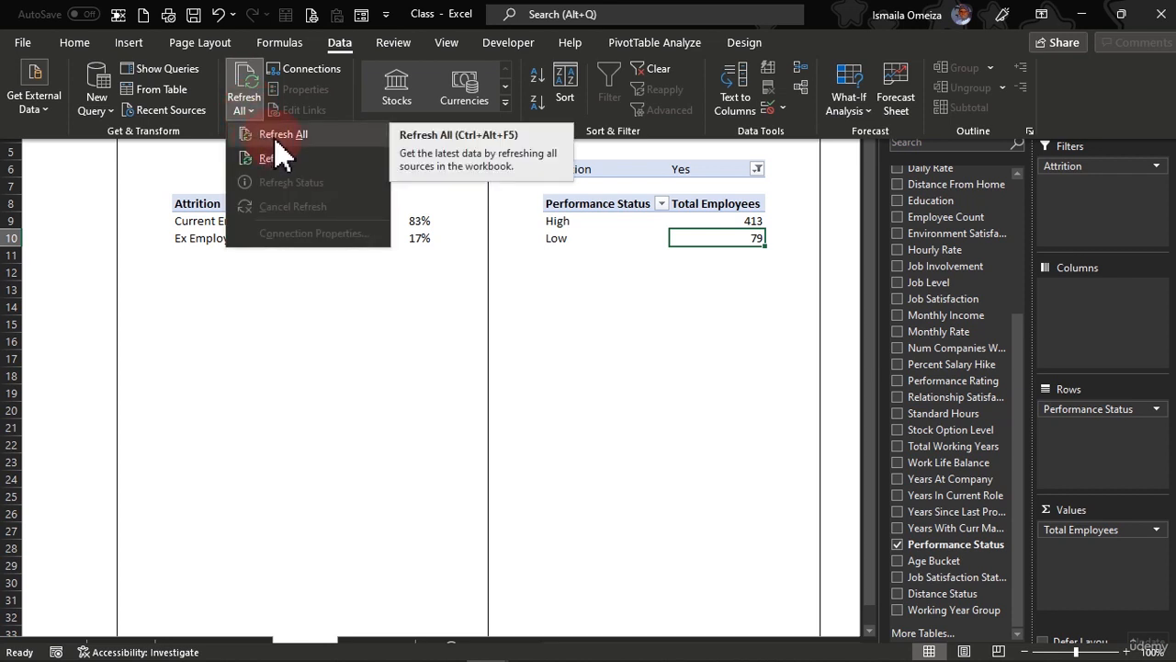
click(254, 80)
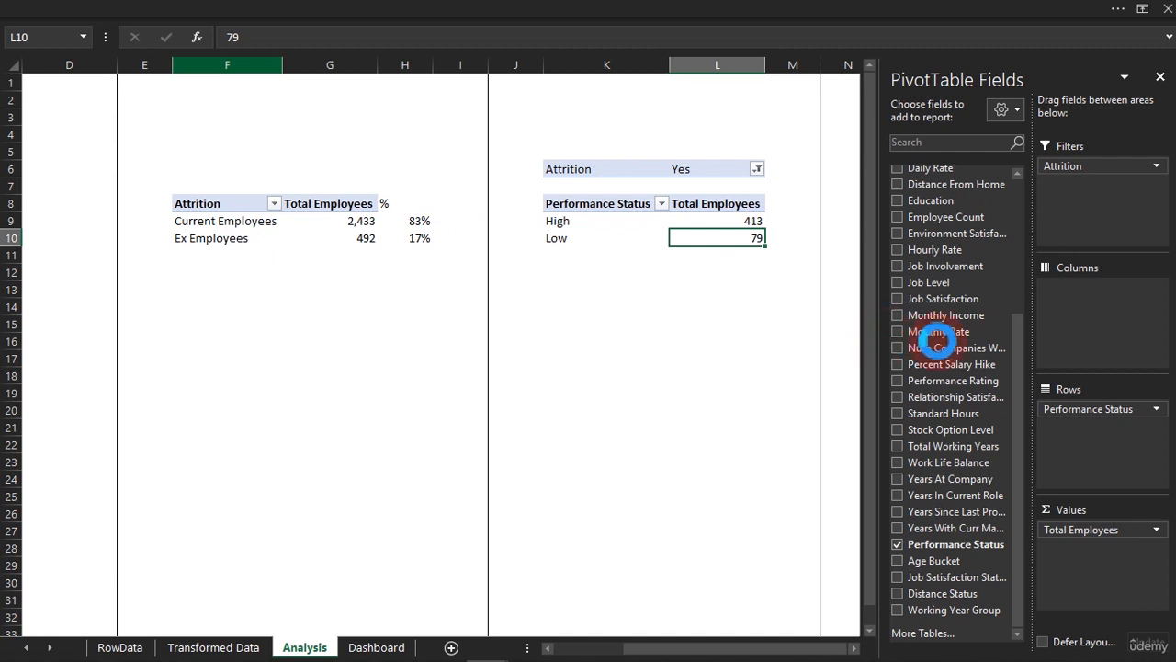
Check the end of the PivotTable field list for the Gender Filter field
drag(937, 340, 1023, 358)
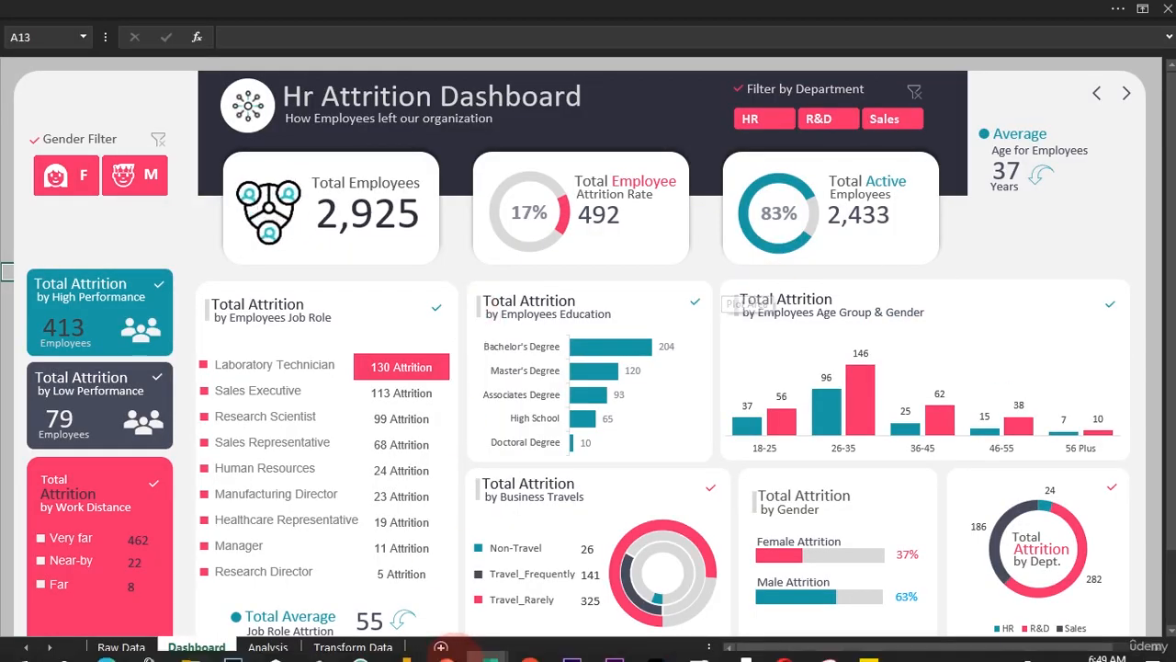
mouse_move(497, 620)
click(539, 572)
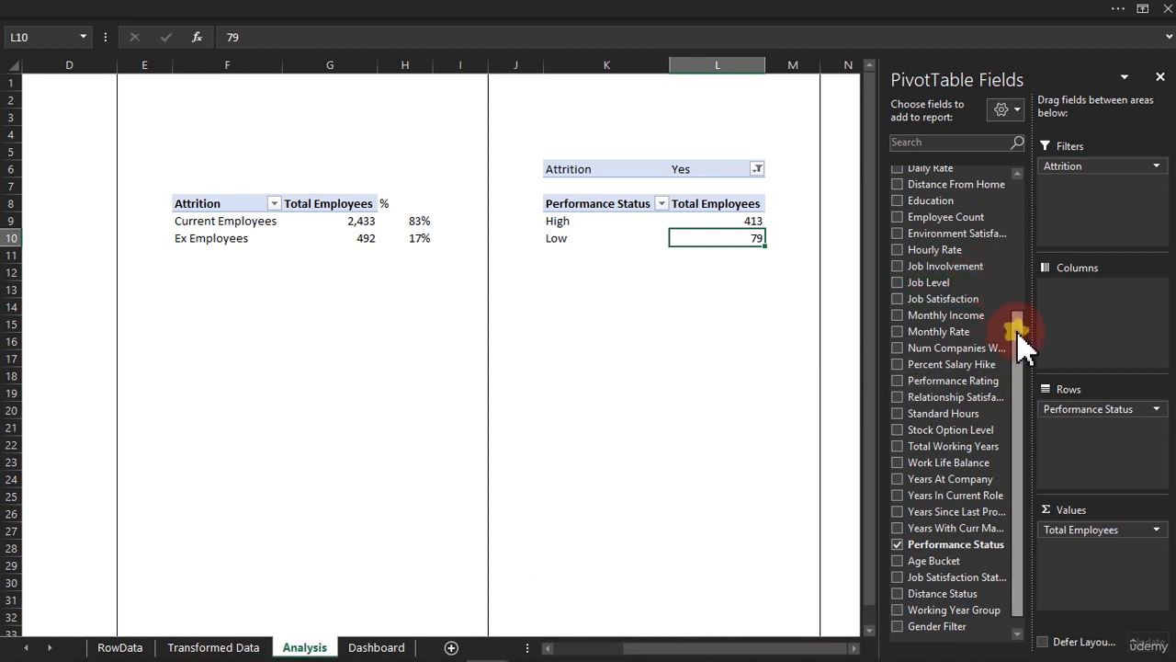
scroll(1019, 340, down, 1)
Insert a Gender Filter slicer on the Performance Status PivotTable, and try its male and female emojis, ending on female
drag(947, 611, 698, 262)
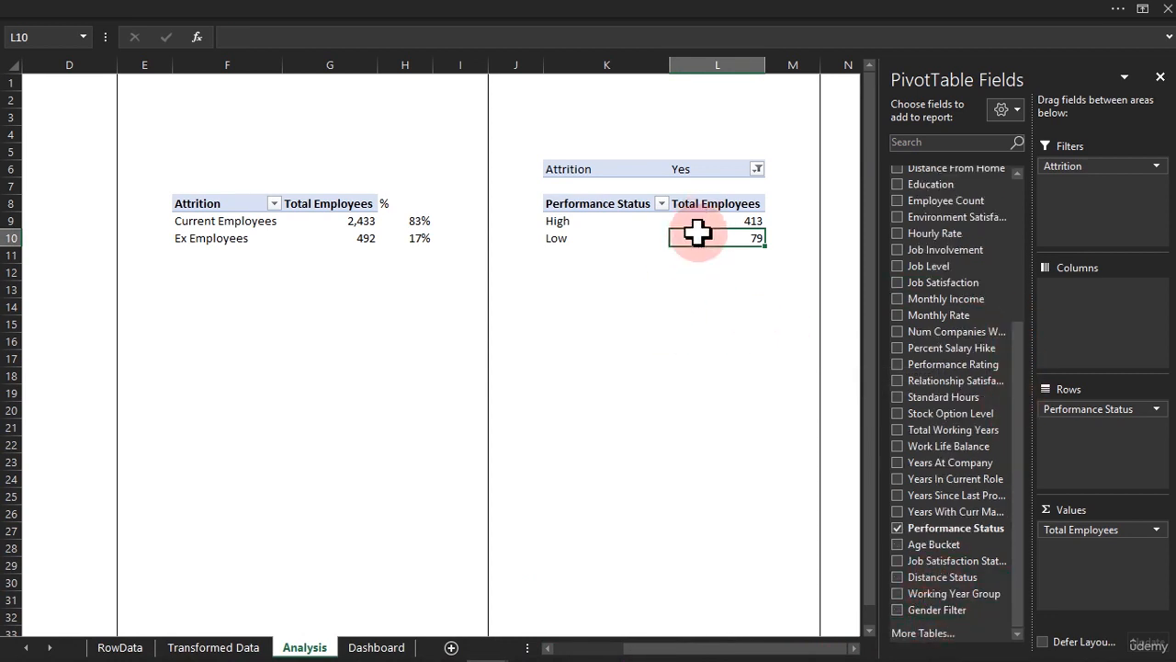
click(620, 14)
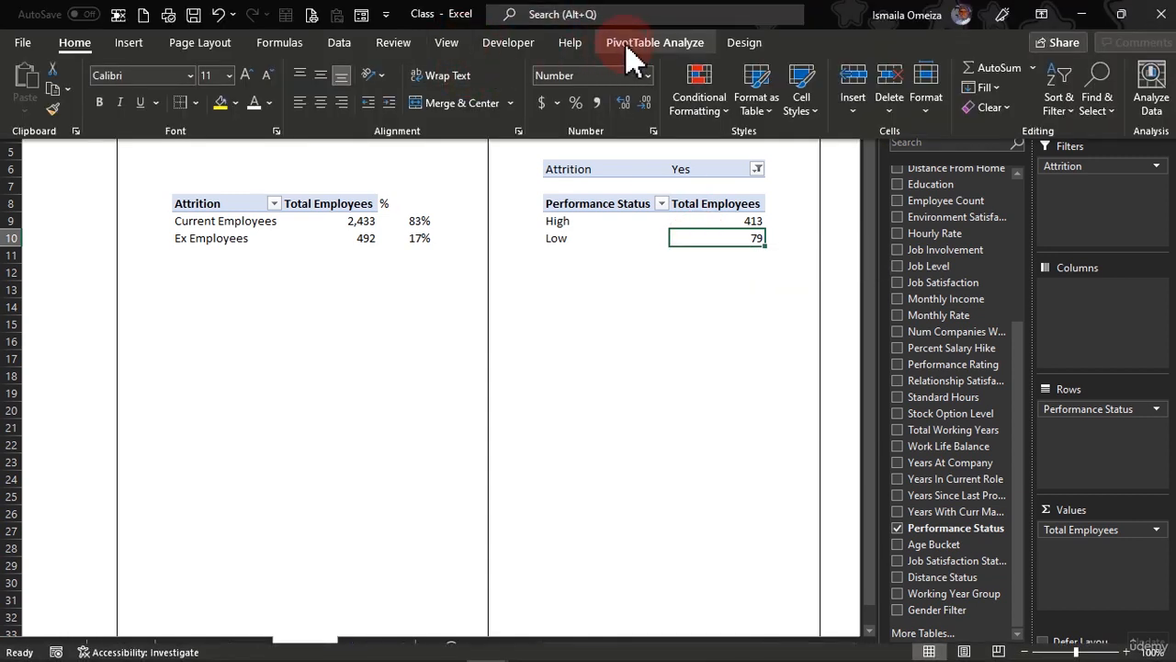
click(631, 46)
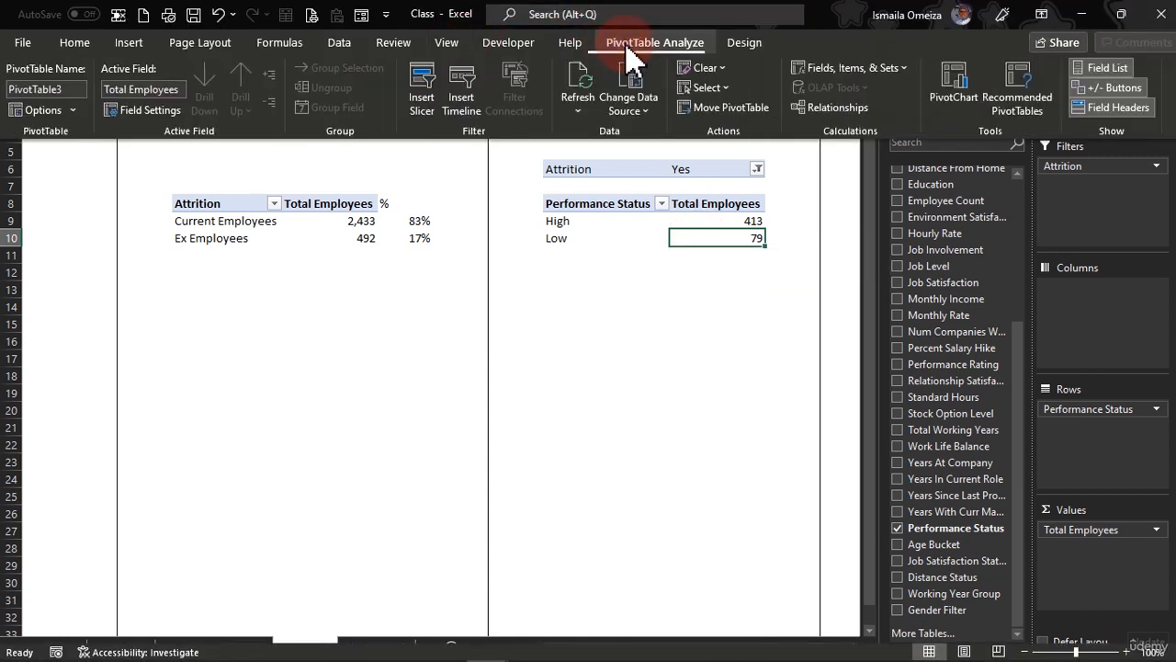
click(432, 94)
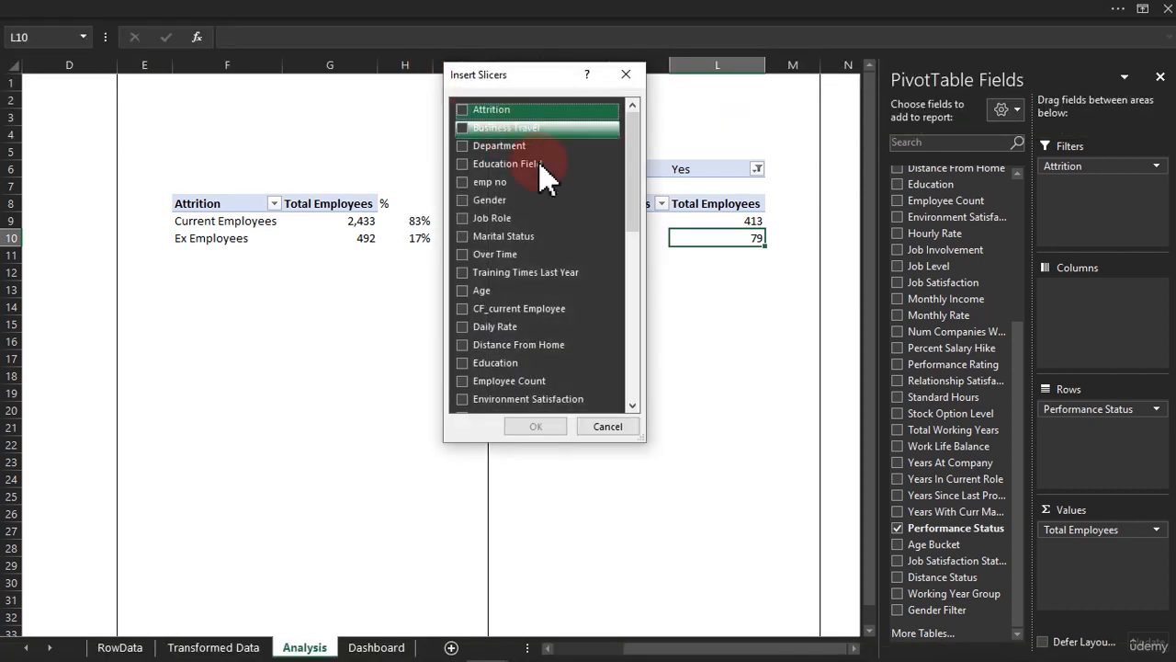
drag(637, 189, 609, 380)
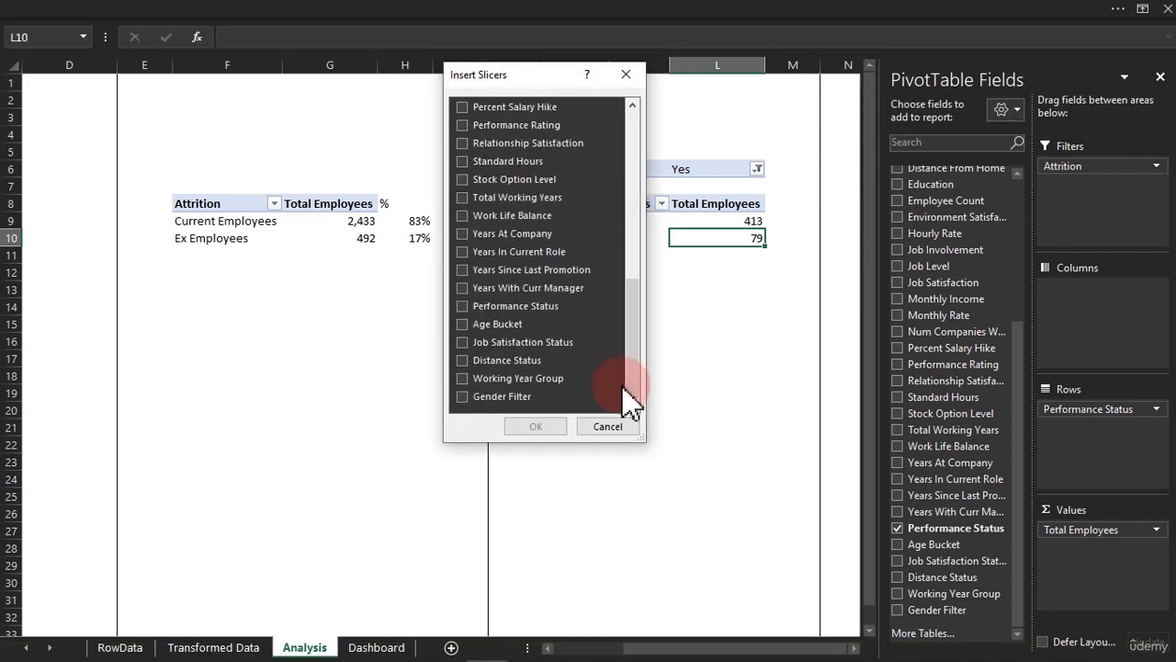
click(478, 398)
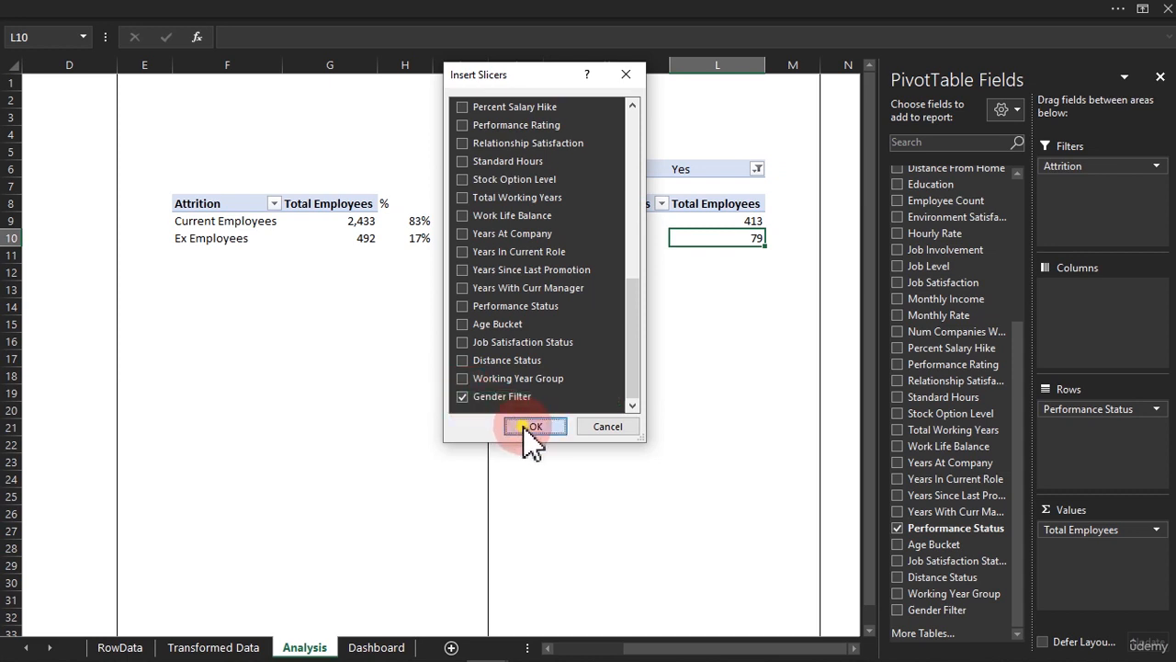
click(531, 428)
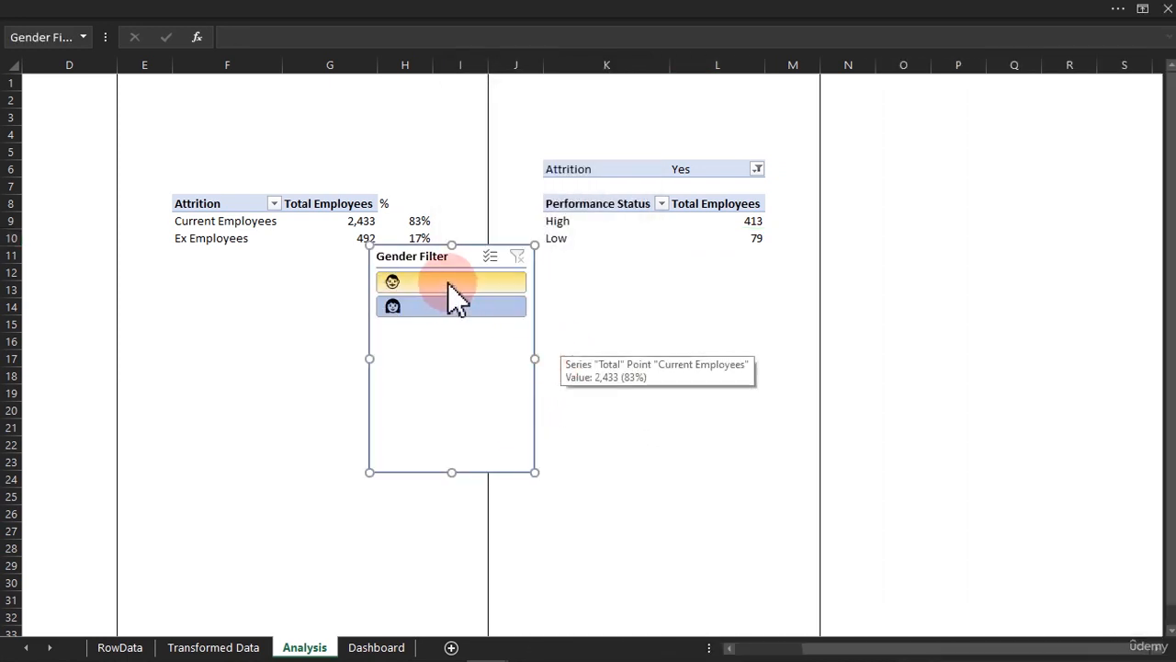
click(449, 283)
click(448, 308)
Connect the Attrition PivotTable with current and ex employees to the Gender Filter slicer
click(328, 221)
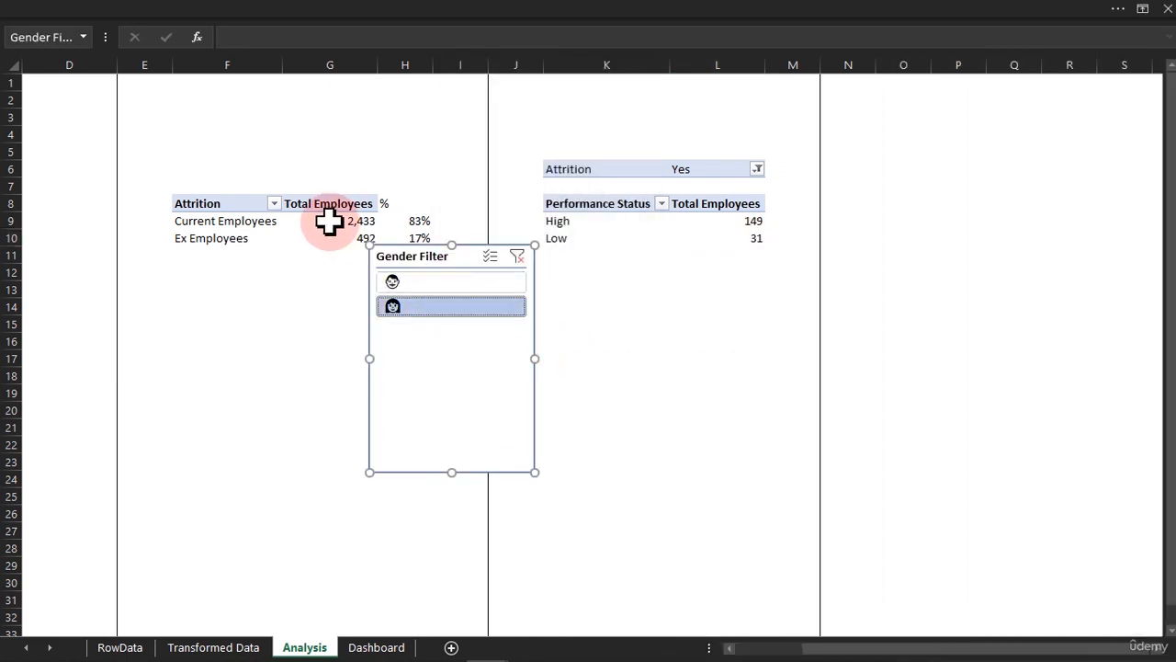
click(535, 19)
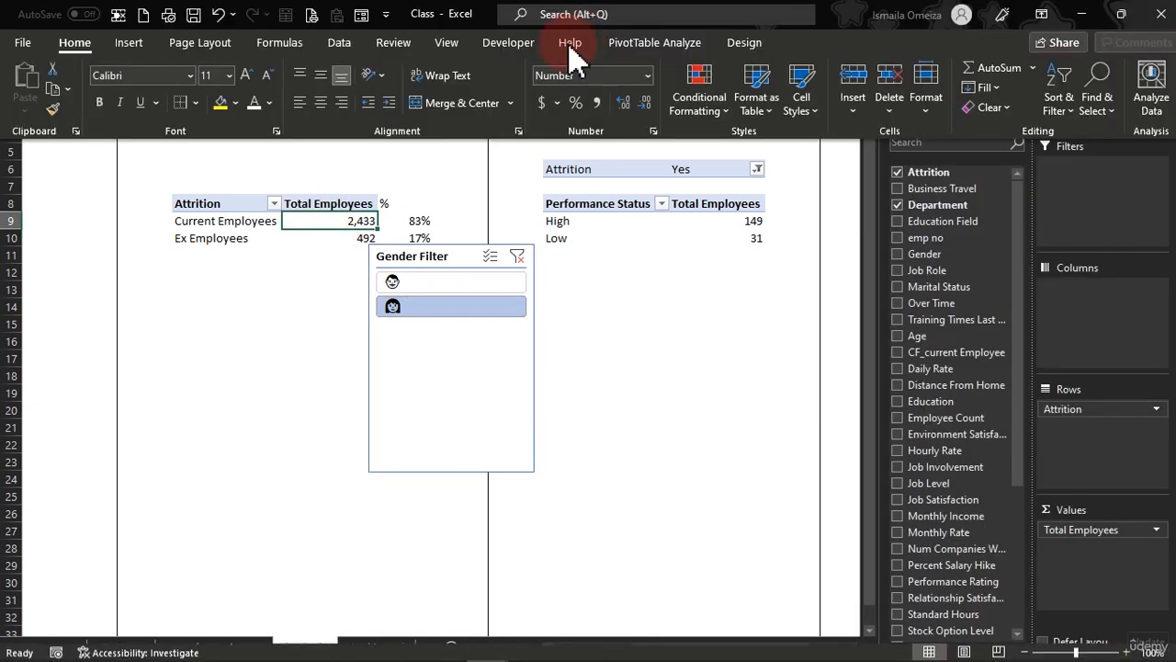
click(643, 46)
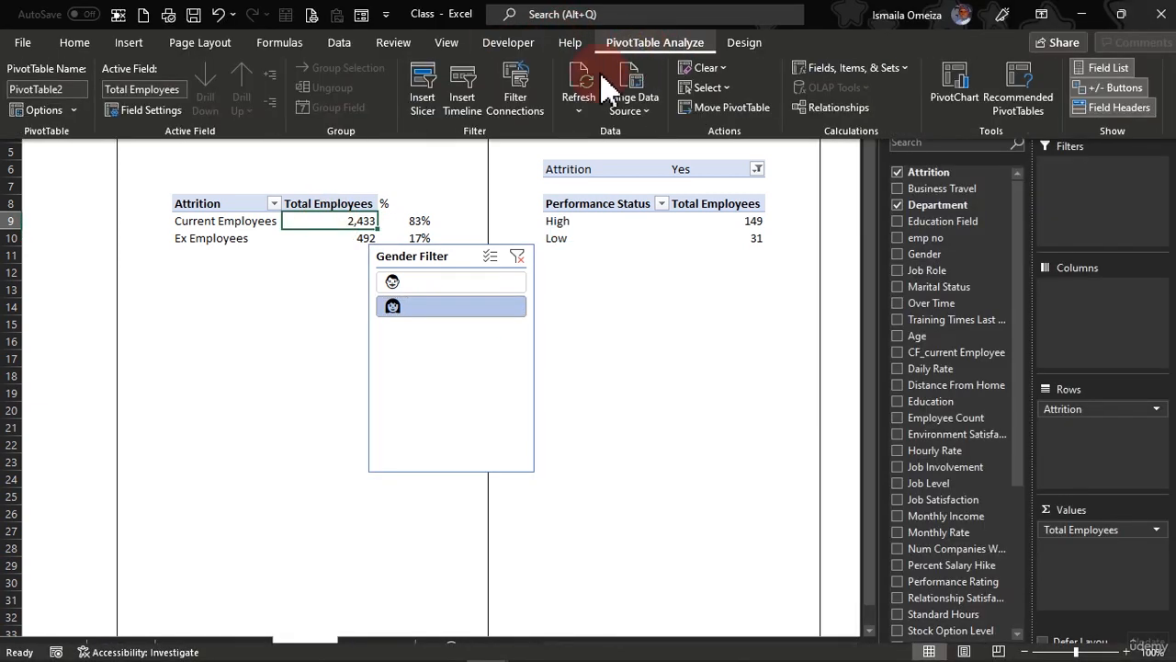
click(531, 92)
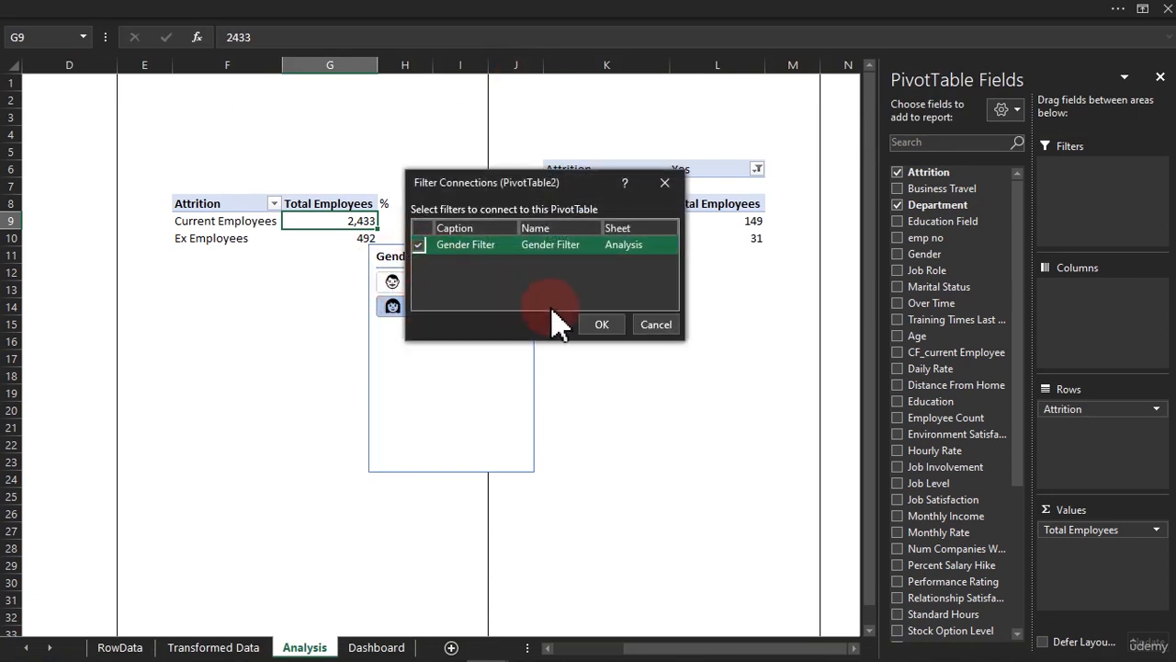
click(598, 324)
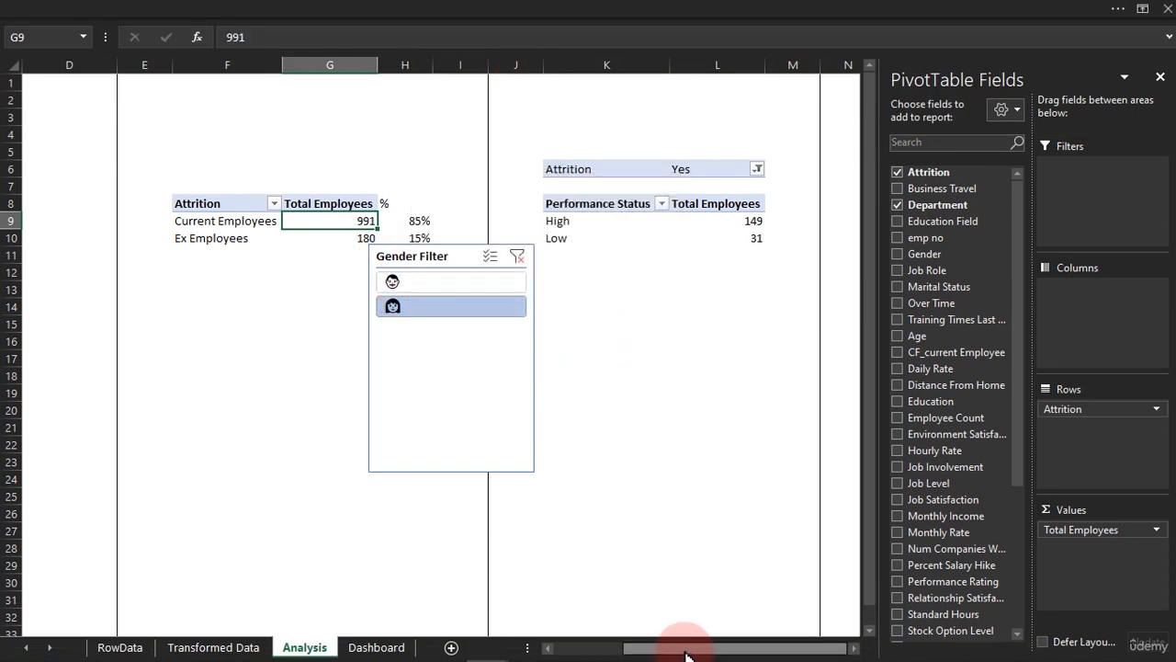
Connect the Total Employees PivotTable in C8:C9 to the Gender Filter slicer, and move the slicer below it, starting around row 13
drag(685, 654, 569, 648)
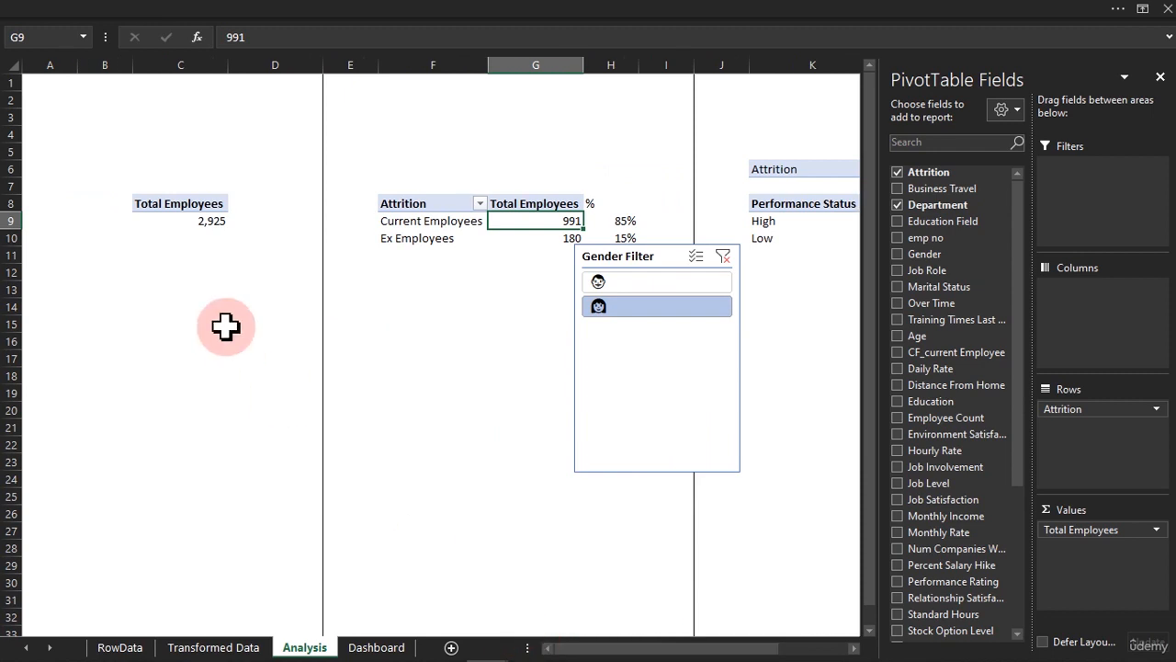
click(196, 222)
click(655, 11)
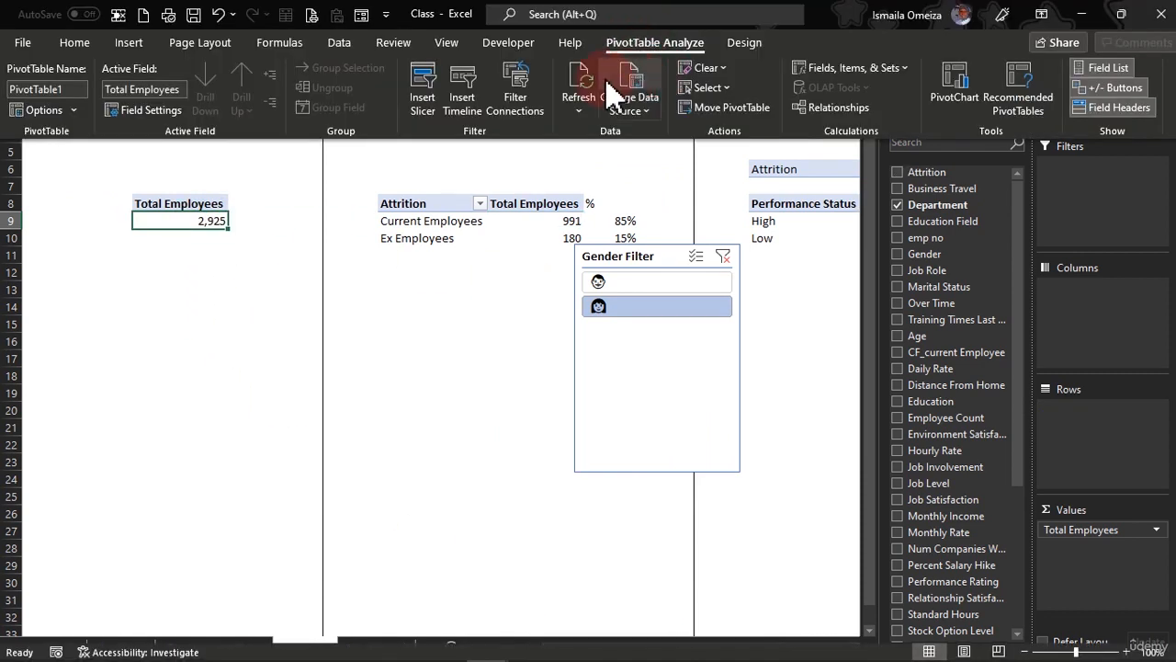
click(516, 92)
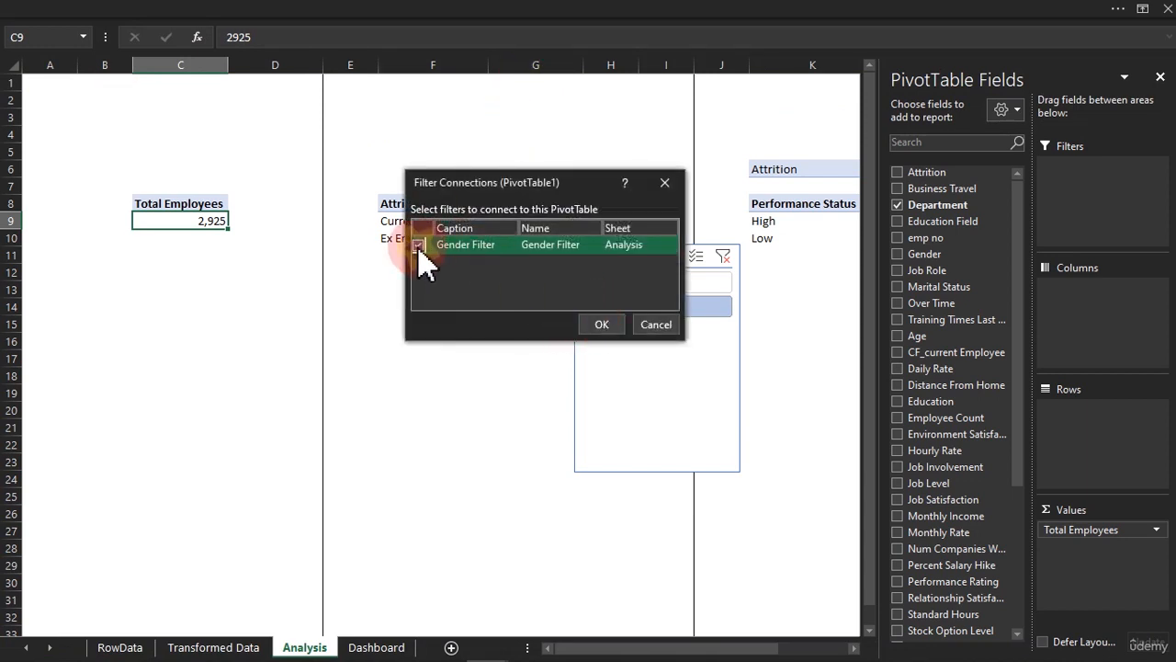
click(602, 324)
click(599, 308)
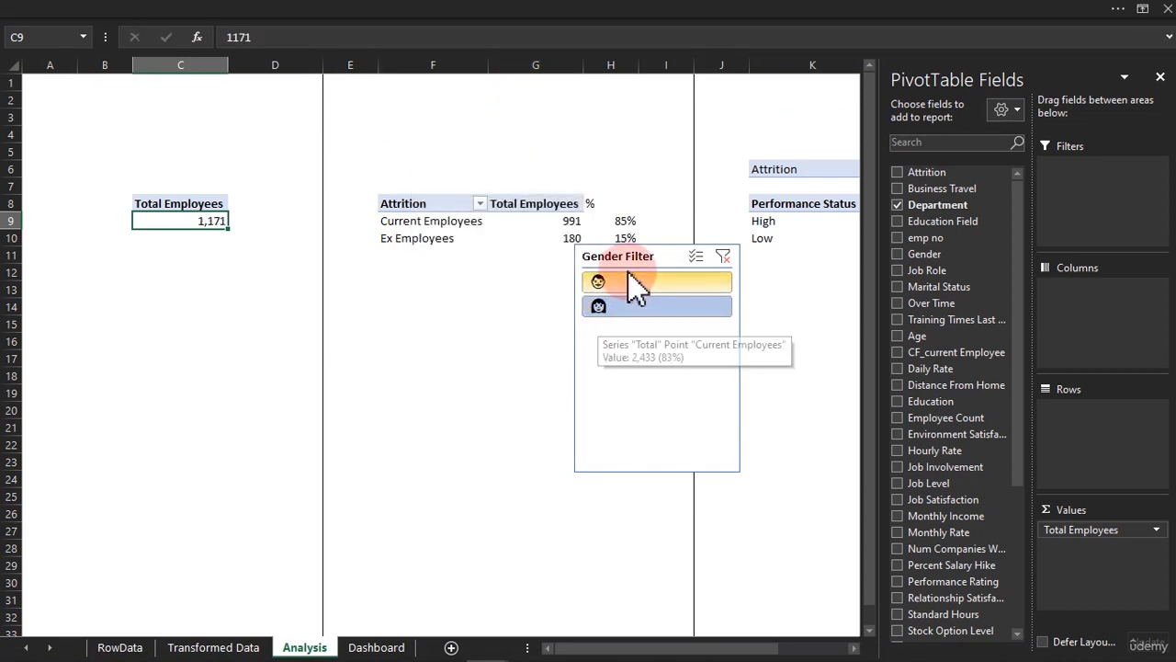
drag(638, 255, 278, 302)
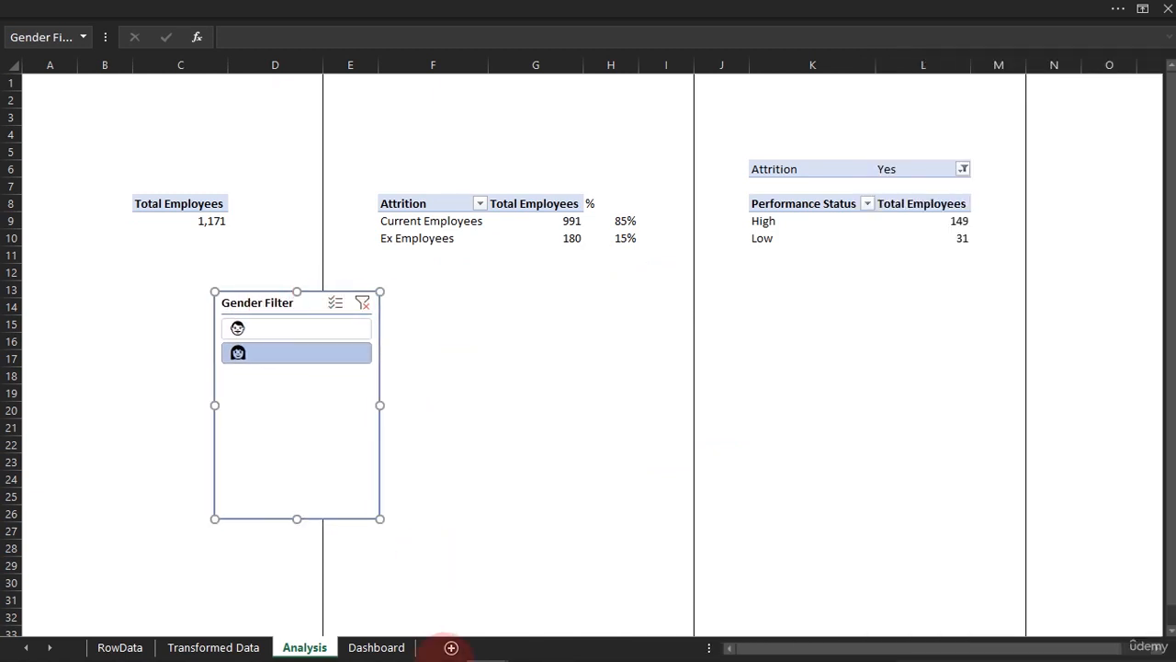
Look at the slicers of the finished dashboard in the HR Data workbook, and return to the Class workbook
mouse_move(473, 650)
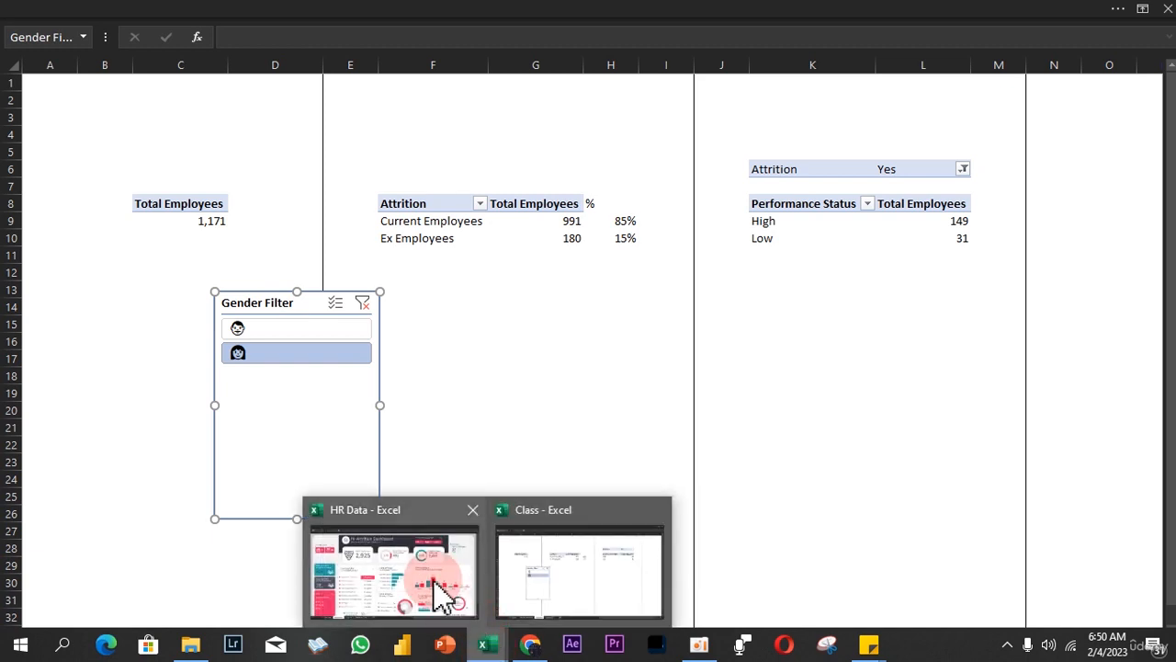
click(441, 586)
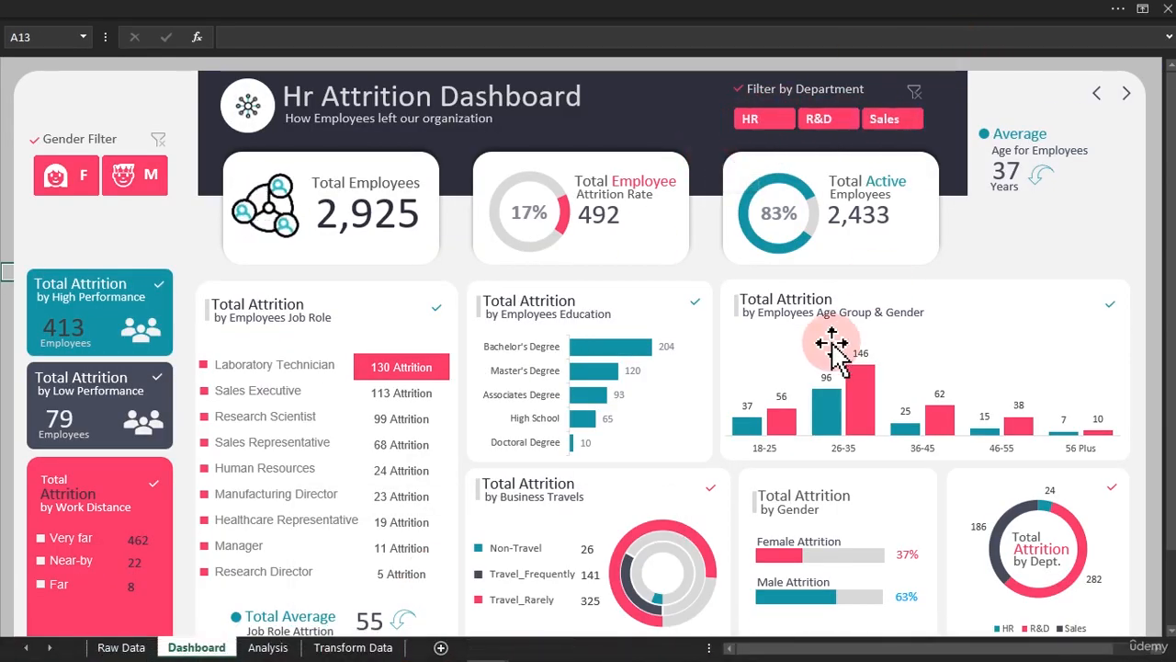
mouse_move(511, 645)
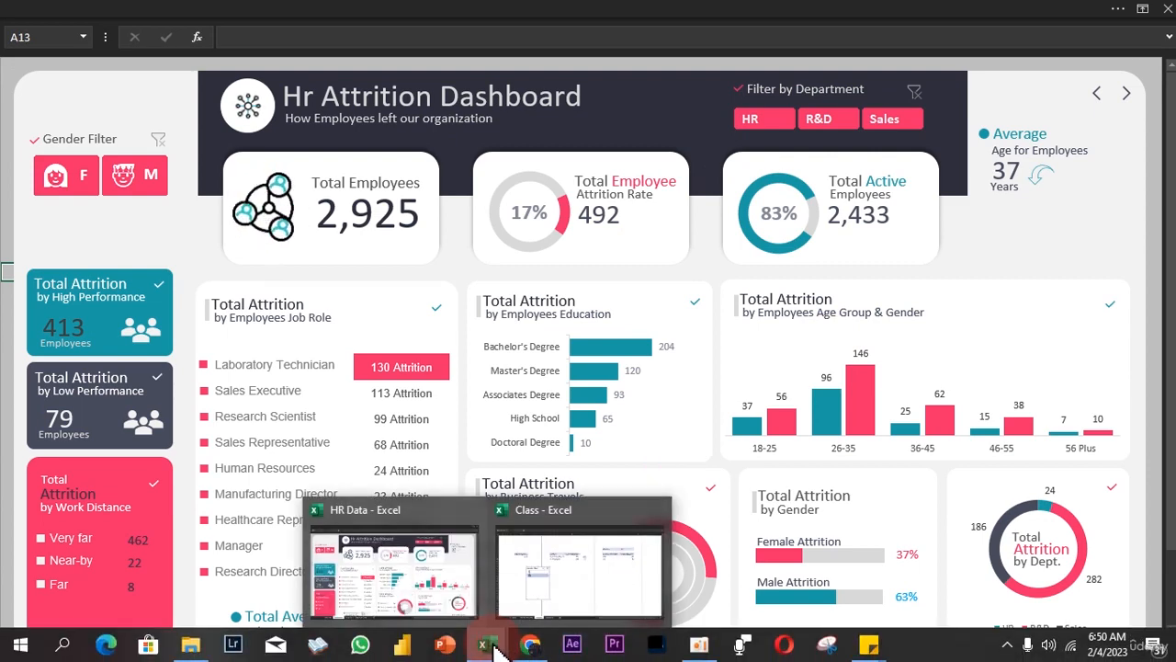
click(540, 576)
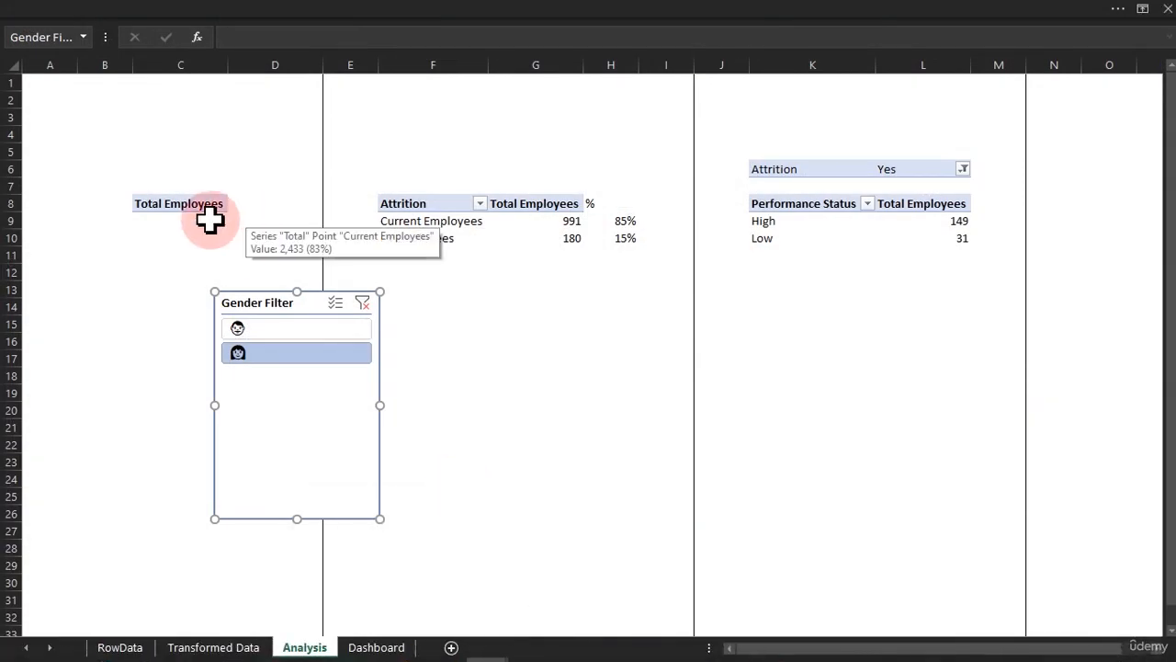
Add a Department slicer from the Total Employees PivotTable and place it below the Attrition table, beside the Gender Filter slicer
click(210, 220)
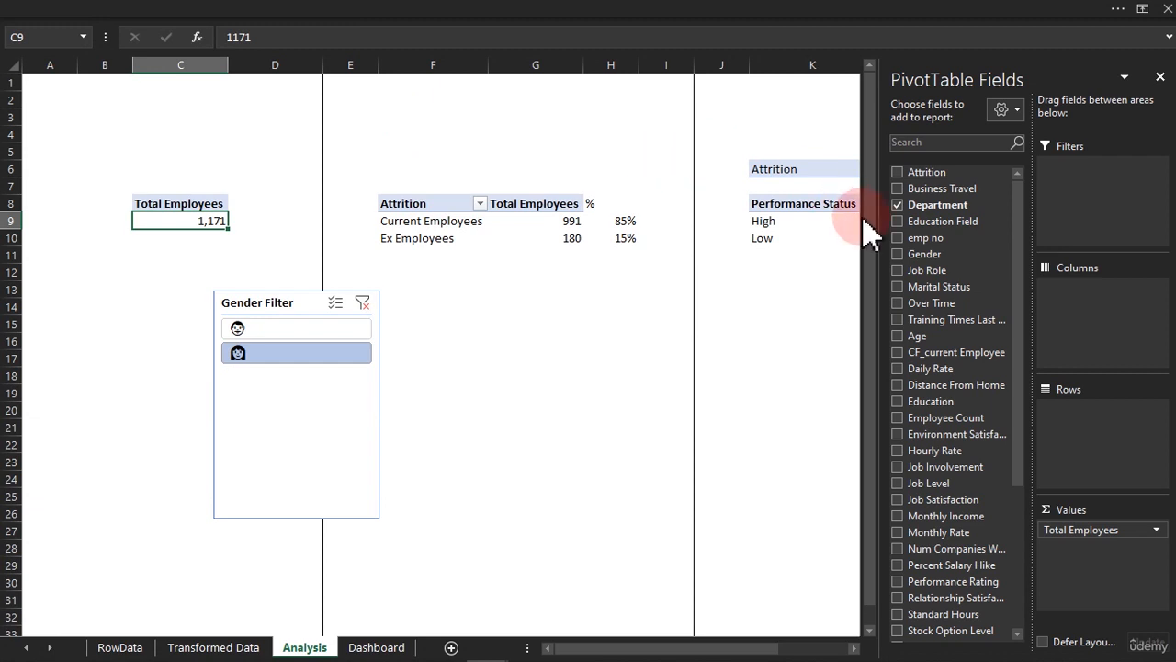
right_click(948, 208)
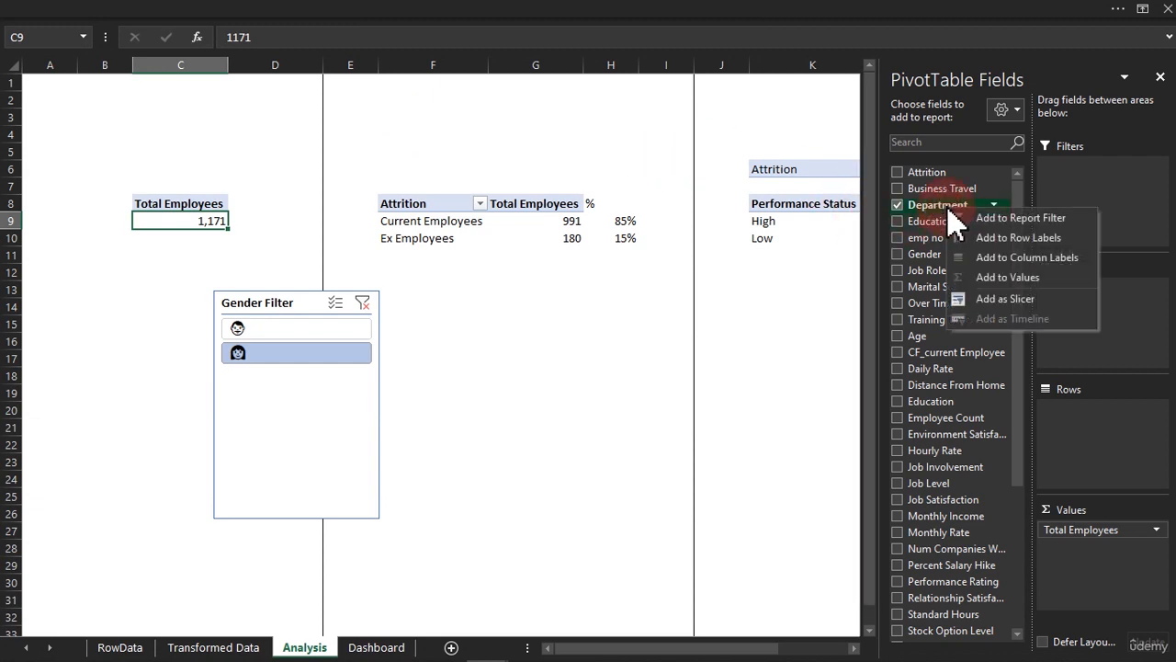
click(992, 299)
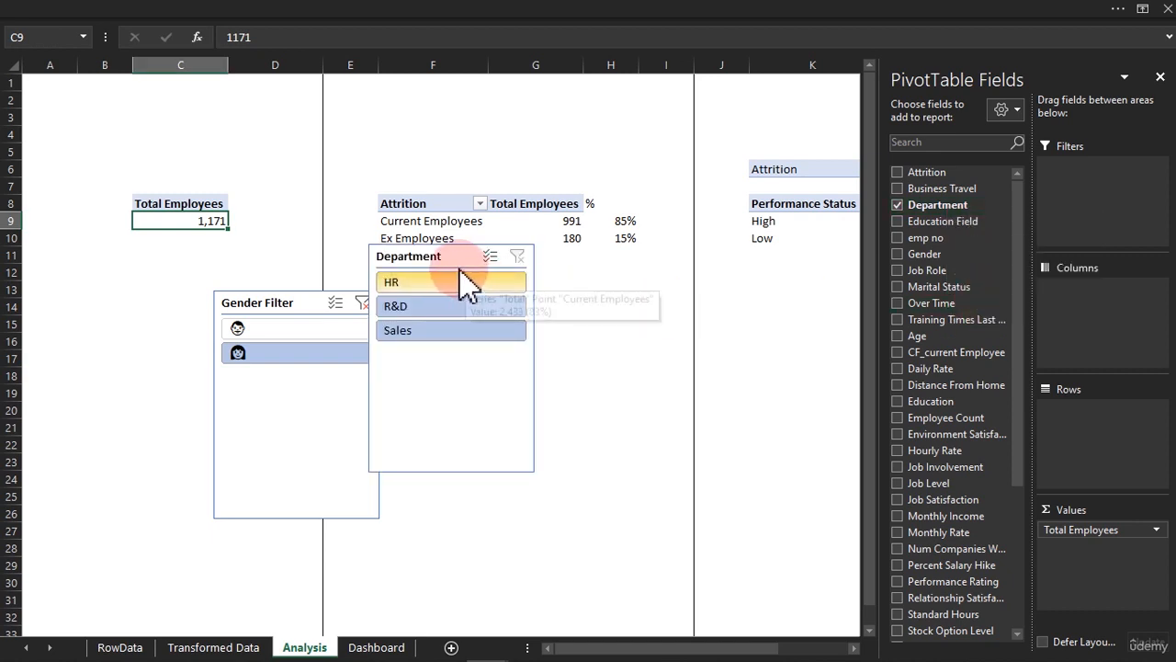
drag(446, 254, 499, 320)
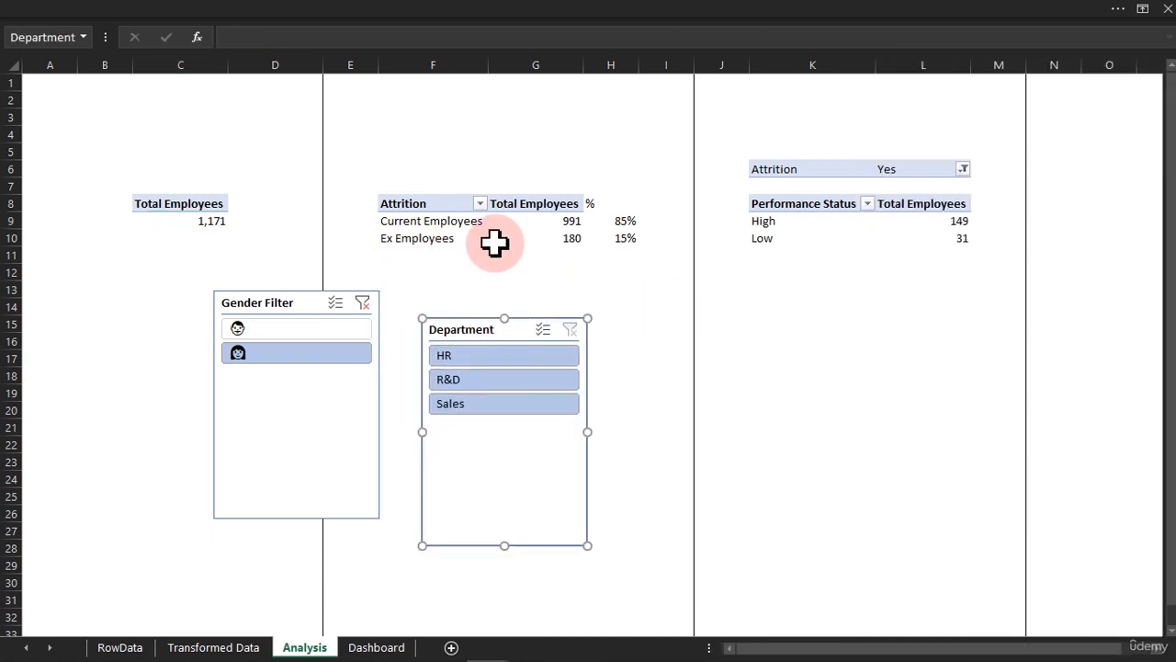
Connect the Attrition PivotTable with current and ex employees to the Department slicer
click(497, 238)
click(597, 11)
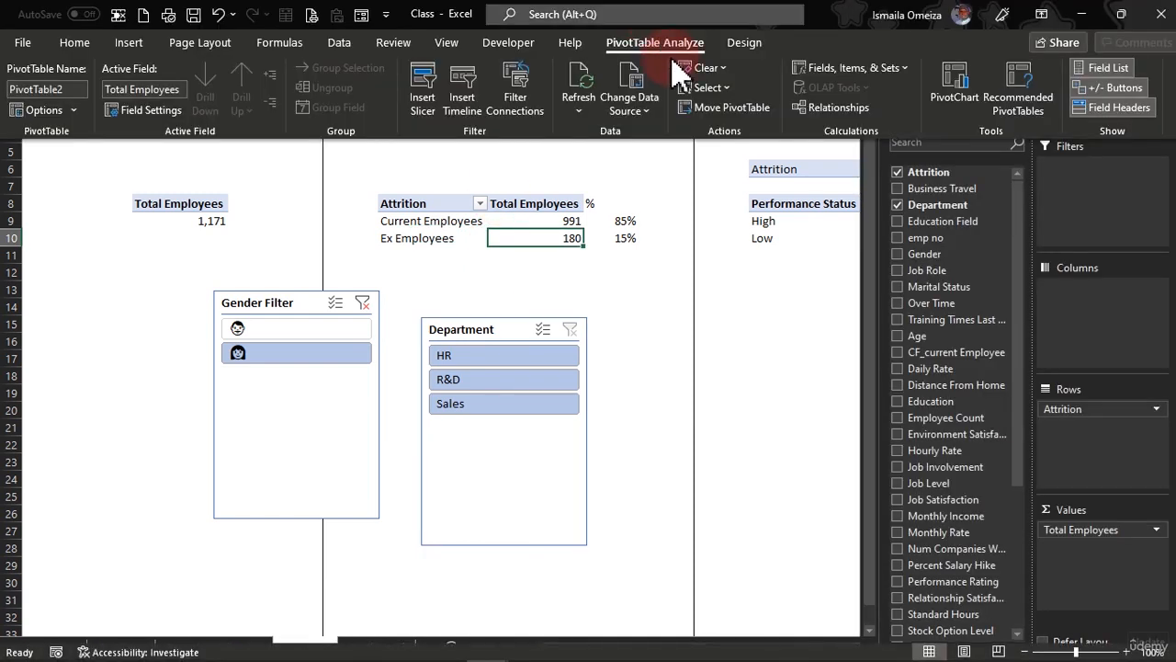
click(515, 81)
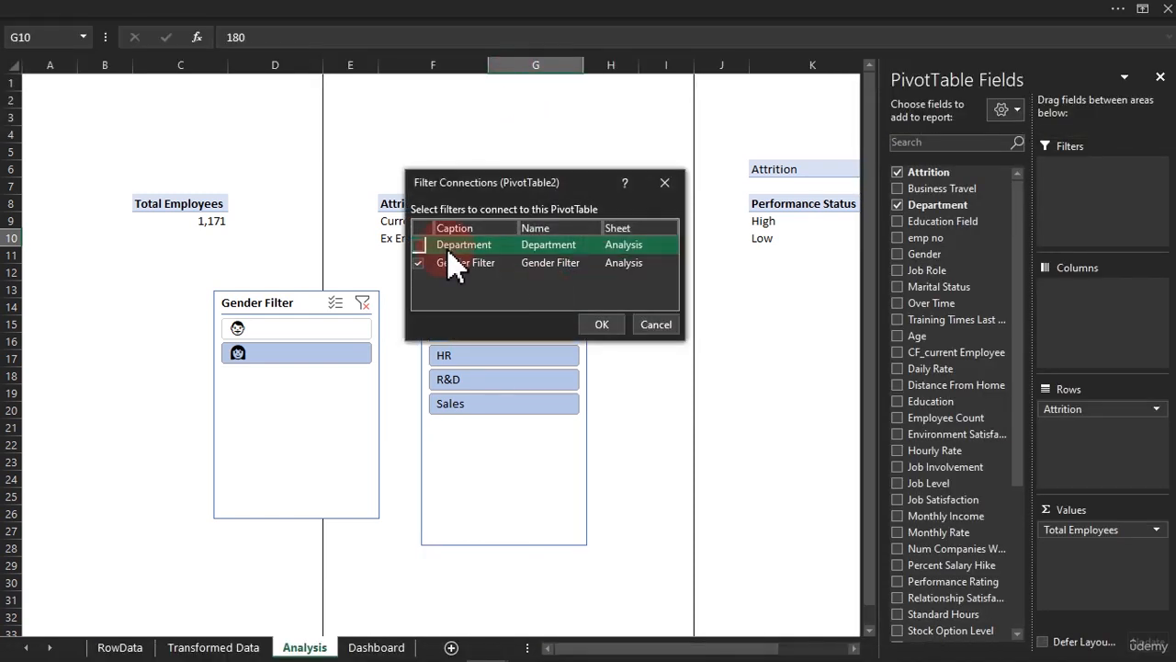
click(599, 325)
Connect the Performance Status PivotTable to the Department slicer as well, keeping its Gender Filter connection
click(761, 221)
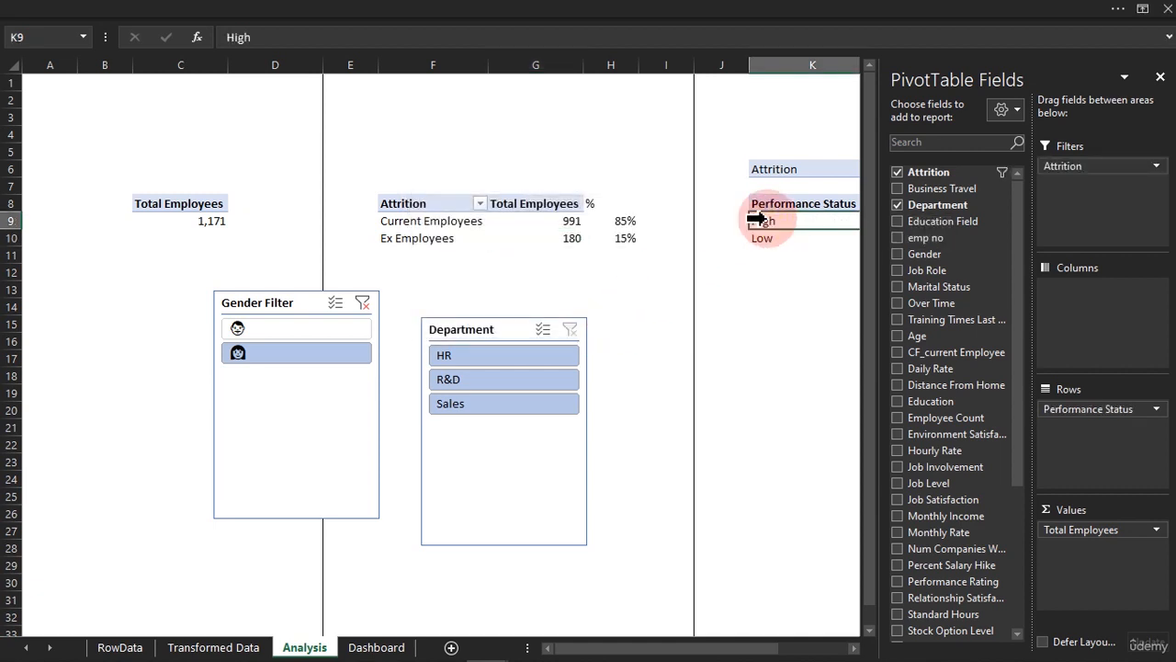
click(541, 13)
click(517, 81)
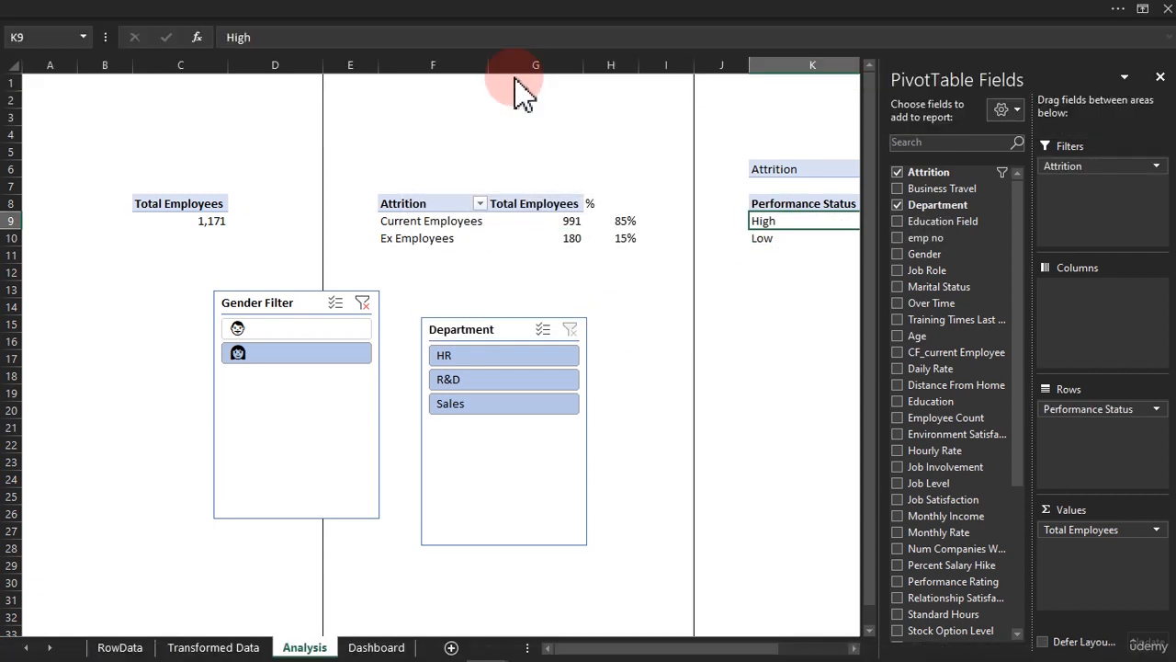
click(431, 246)
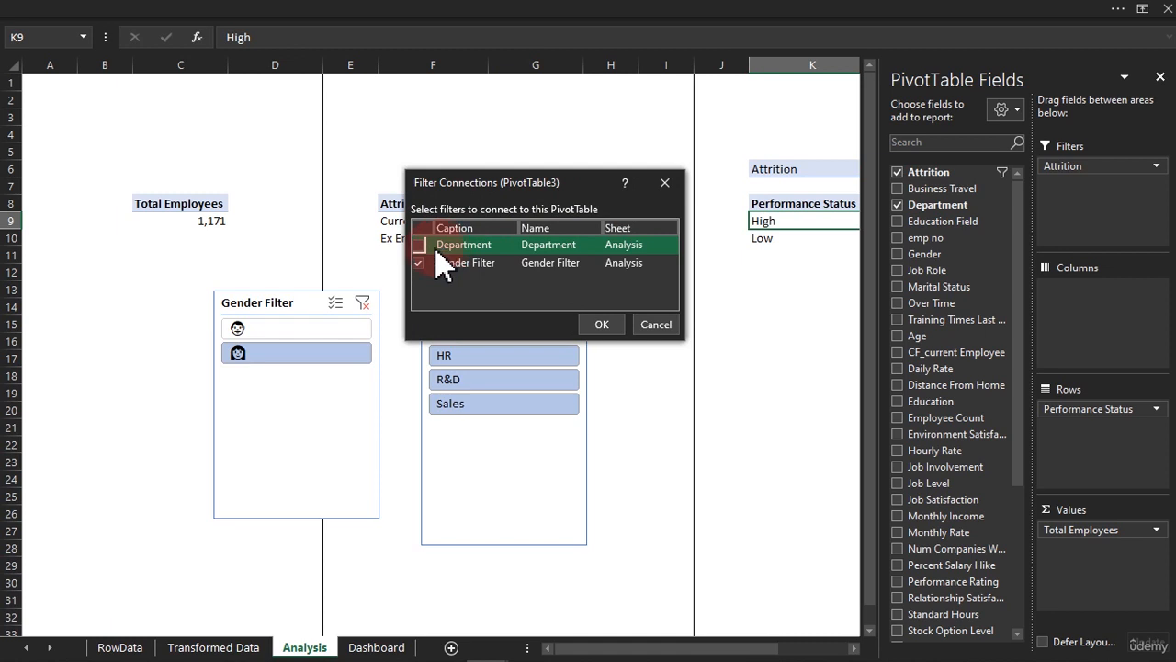
click(599, 324)
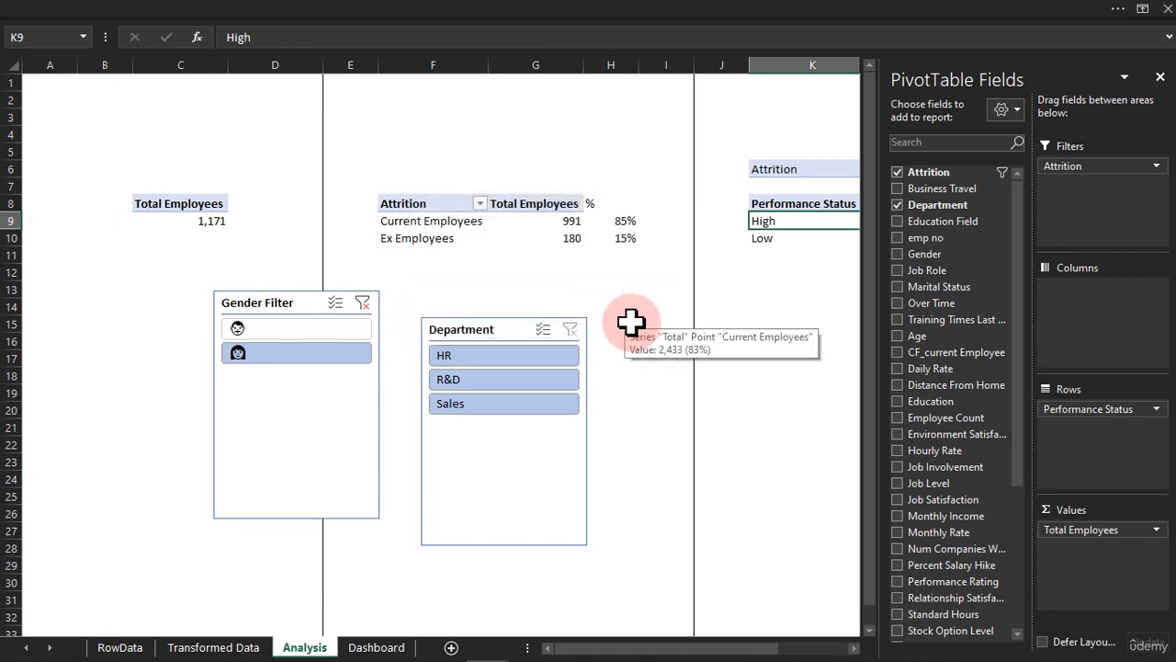
Test the Department slicer with HR, leave it on R&D, and set the Gender Filter slicer to the male emoji
click(630, 321)
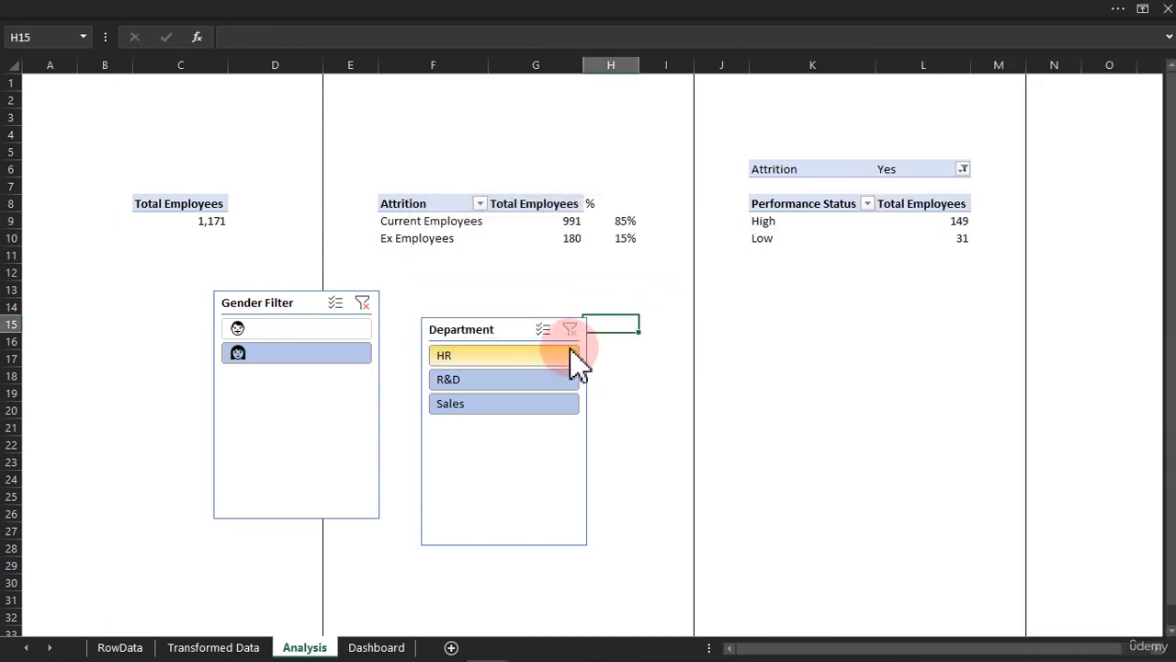
click(563, 354)
ctrl+click(544, 380)
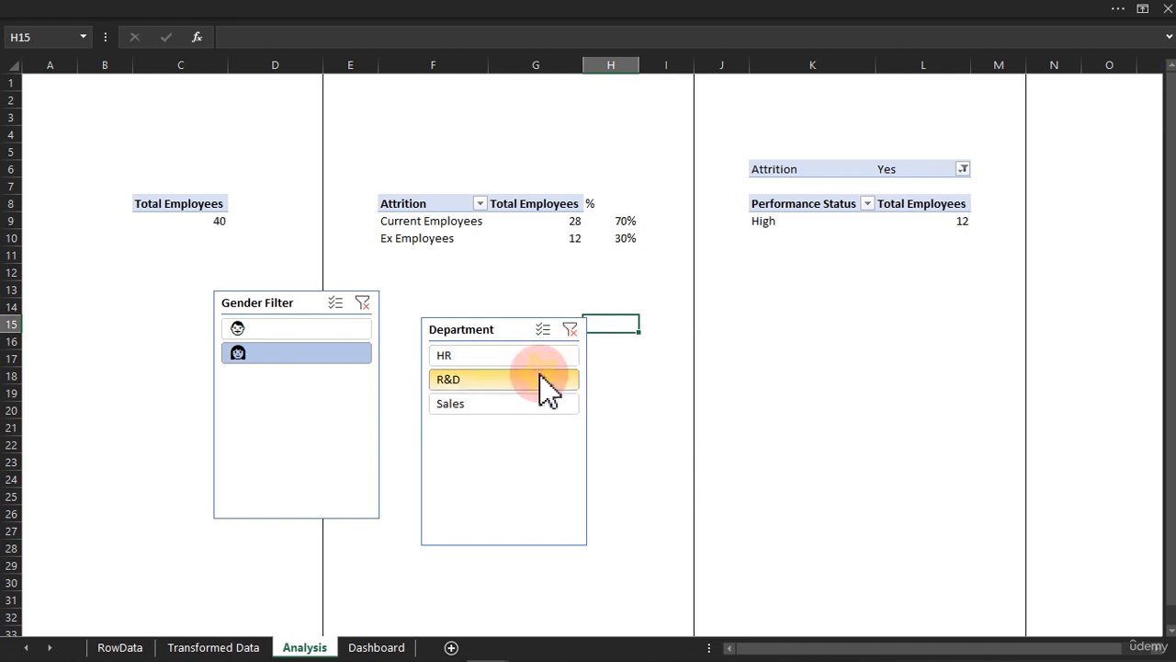
click(336, 328)
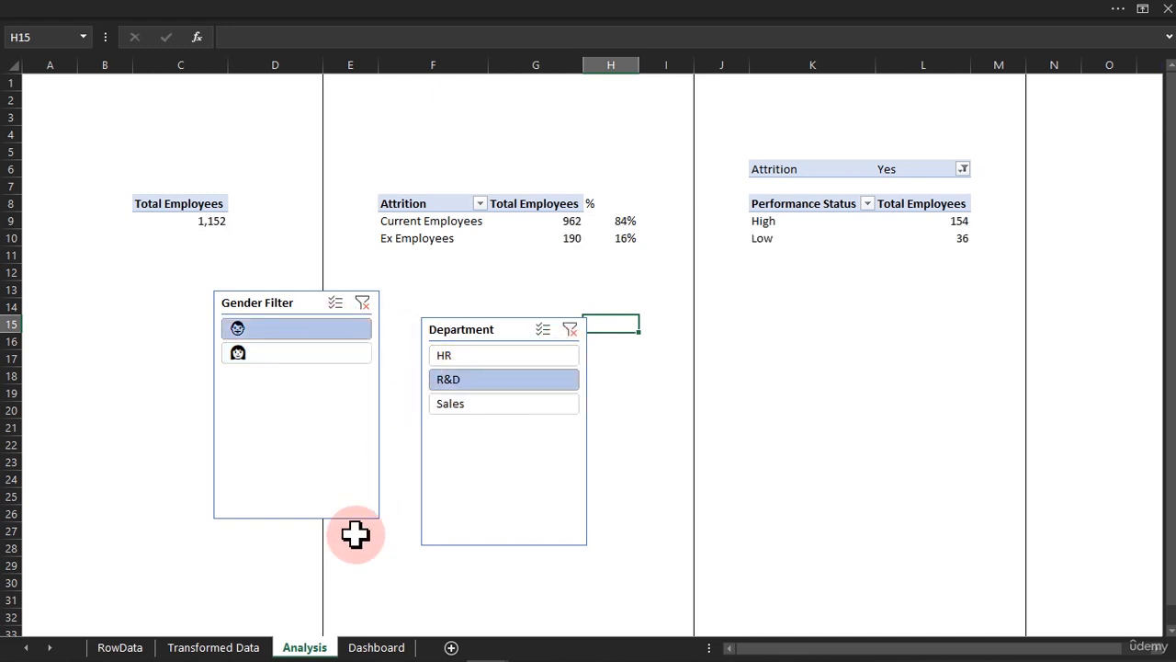
Compare the Dashboard cards with the filtered PivotTables on the Analysis sheet, ending on the Dashboard sheet
click(375, 647)
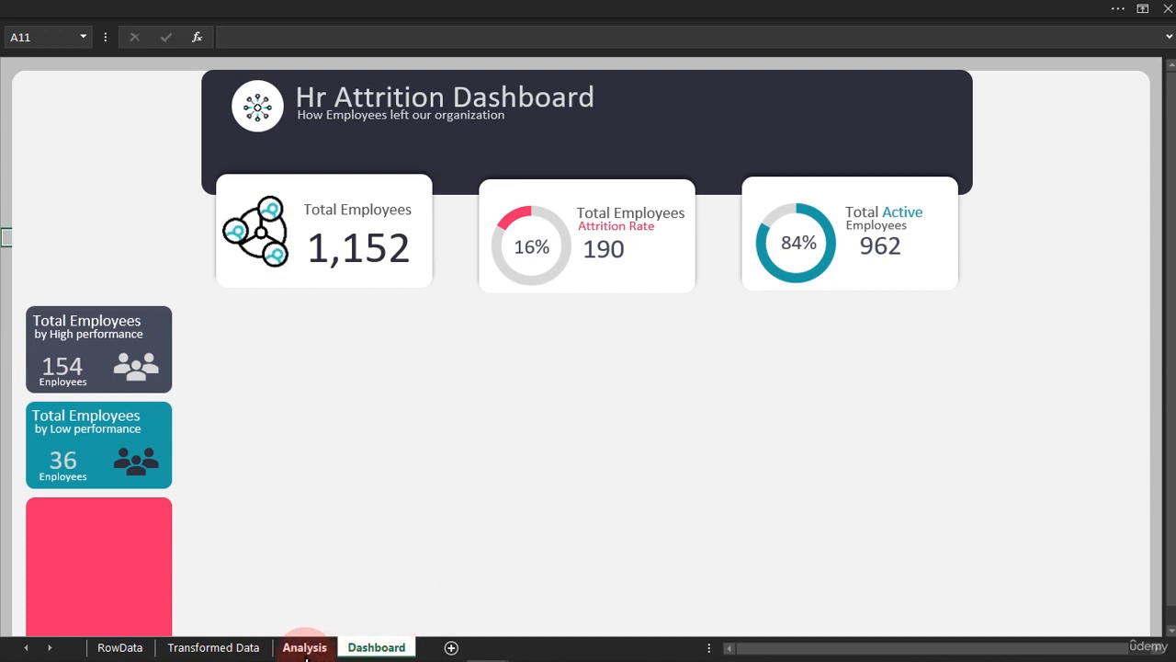
click(304, 647)
click(368, 647)
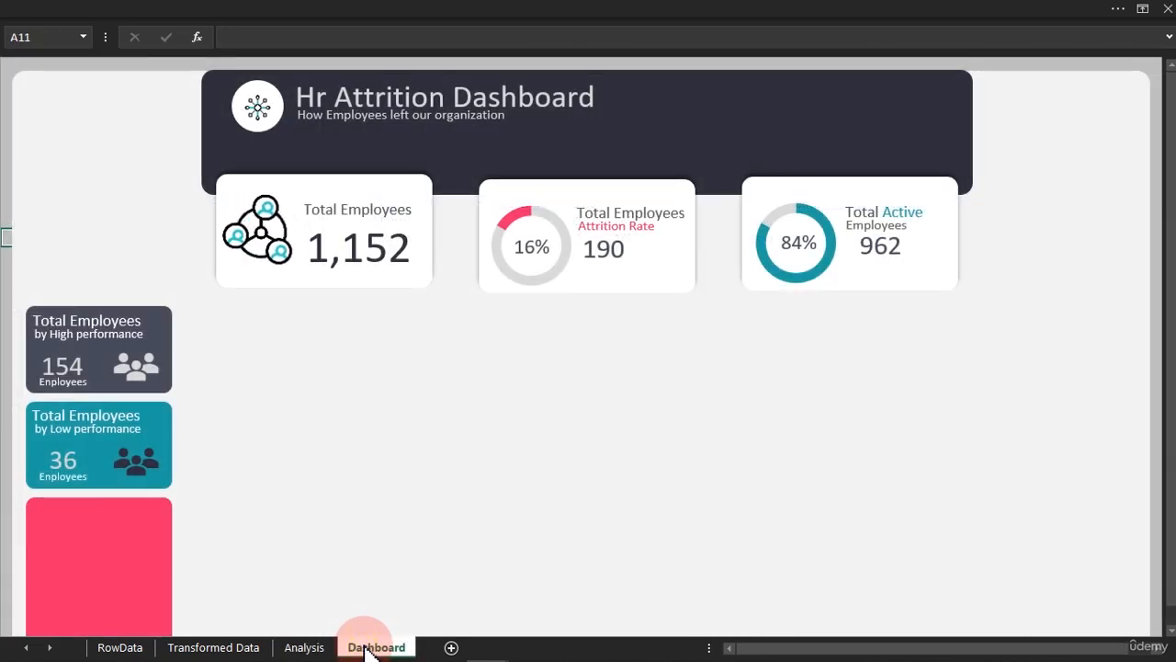
click(306, 647)
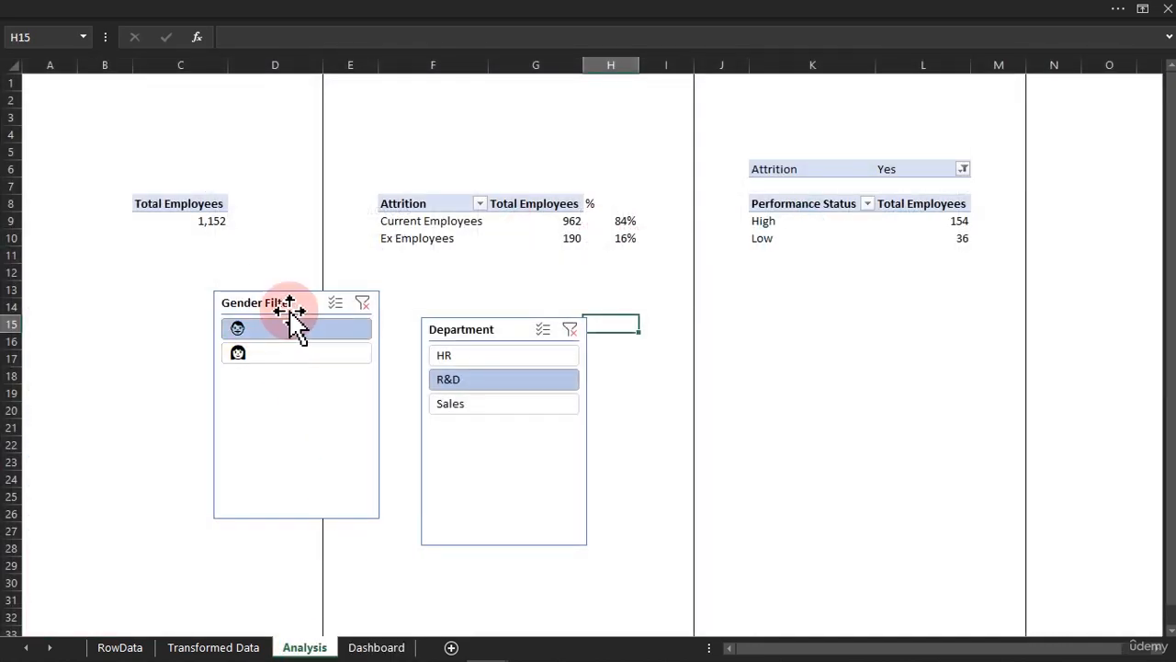
click(375, 647)
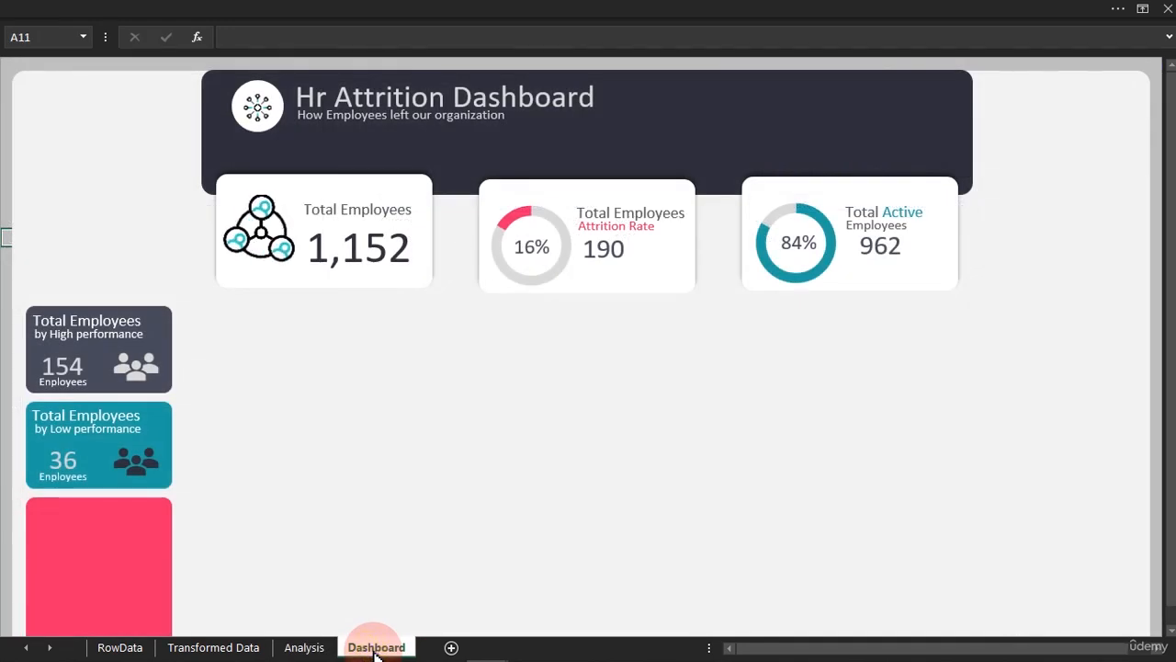